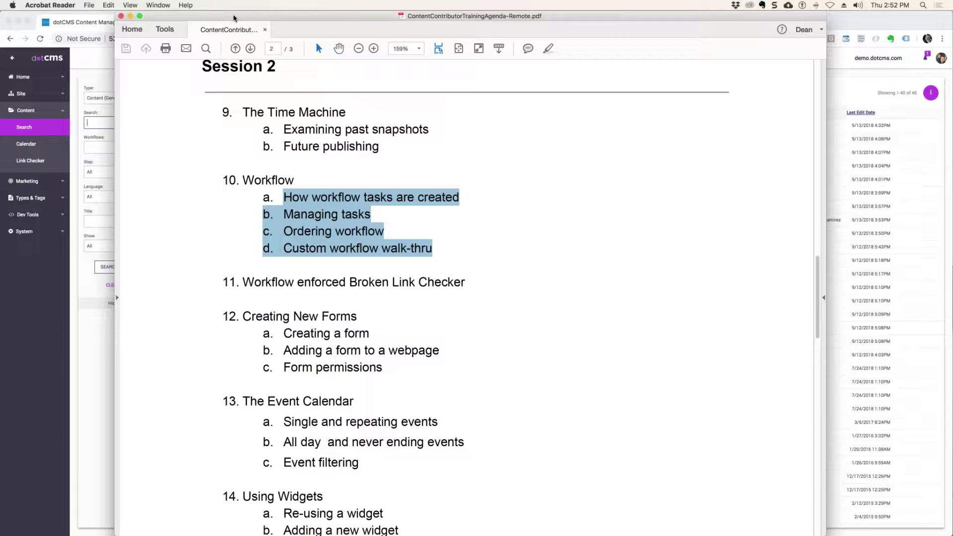
Step: Drag the Acrobat Reader training agenda window aside to uncover the dotCMS content search list
{"action": "left_click_drag", "start_coordinate": [227, 17], "coordinate": [952, 16]}
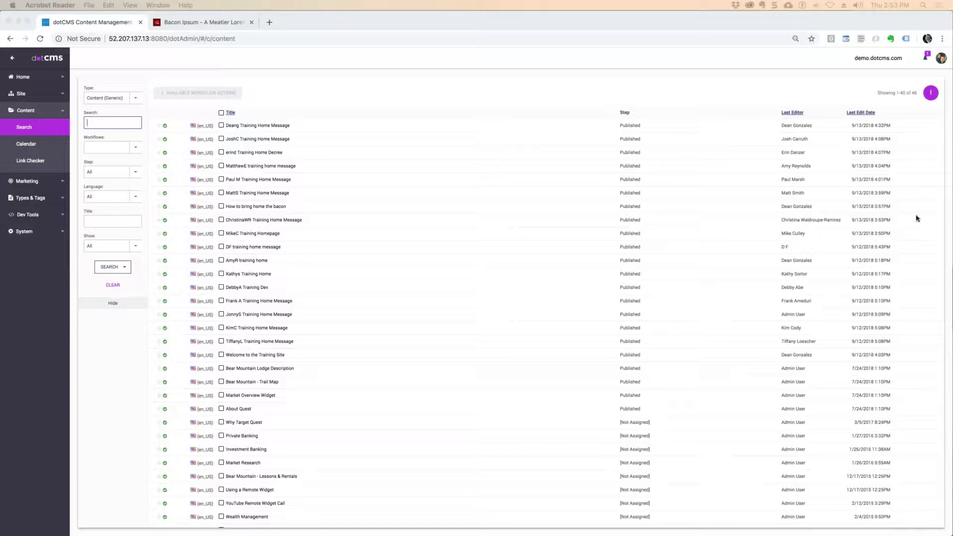
Step: Zoom the dotCMS page in and go to Types & Tags > Workflows
{"action": "left_click", "coordinate": [9, 292]}
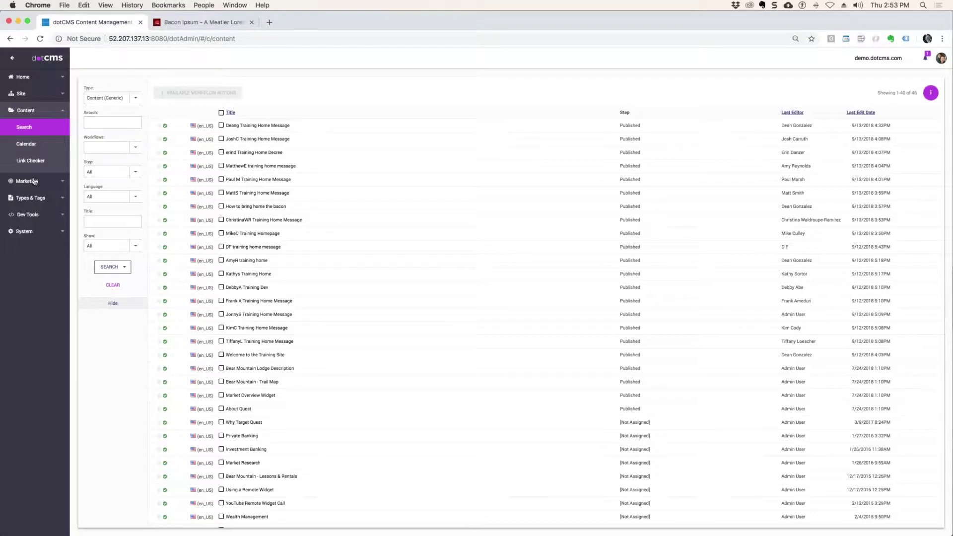
{"action": "left_click", "coordinate": [34, 201]}
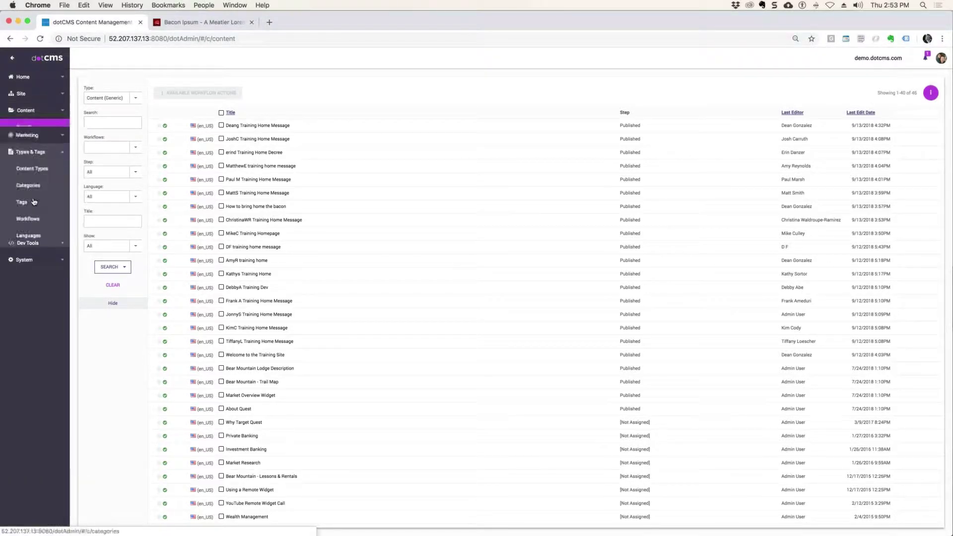
{"action": "left_click", "coordinate": [112, 7]}
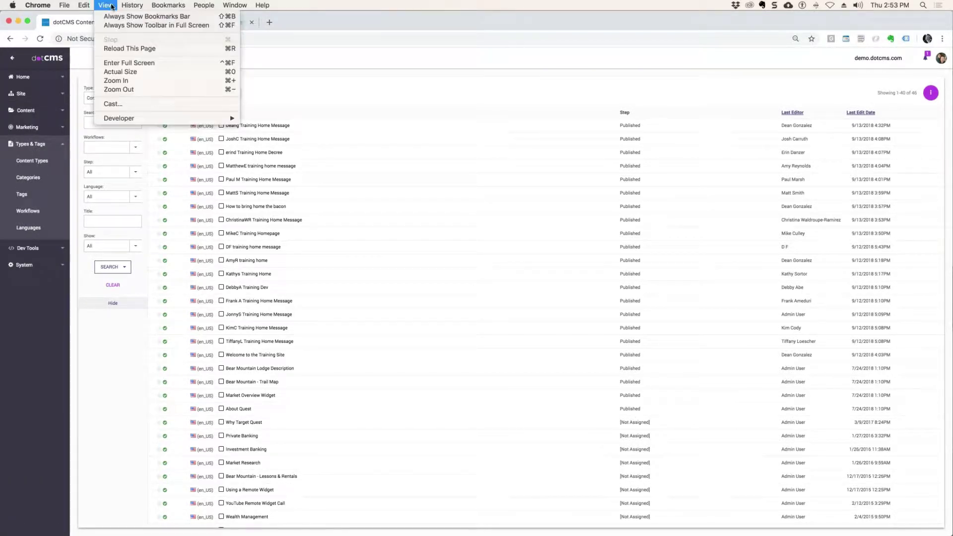
{"action": "left_click", "coordinate": [144, 81]}
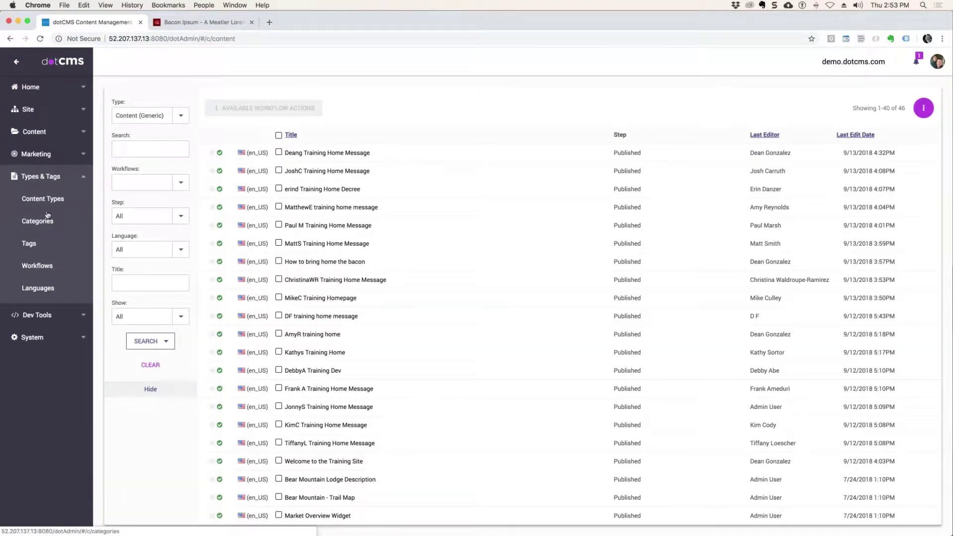
{"action": "left_click", "coordinate": [42, 267]}
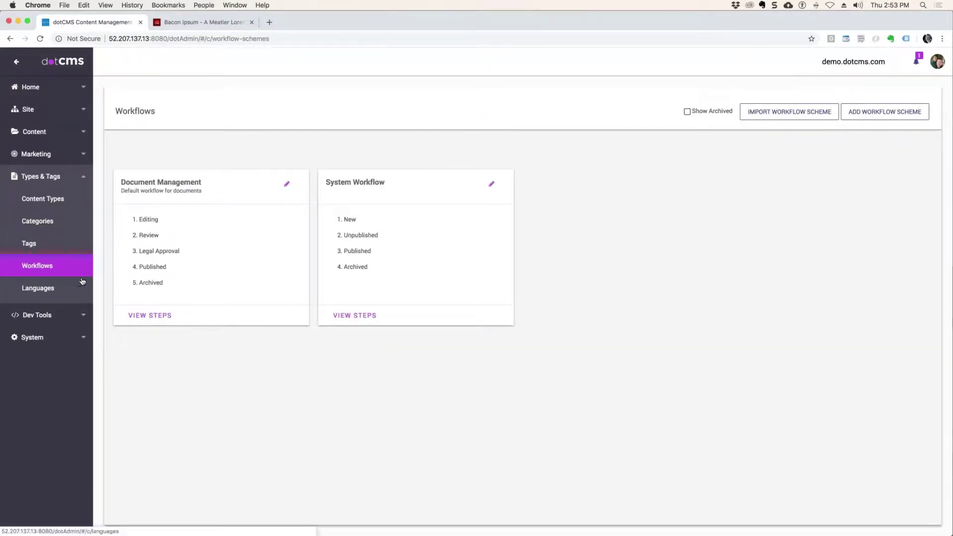
Step: Open Document Management and delete both dgadfgq actions from its Legal Approval step
{"action": "left_click", "coordinate": [143, 261]}
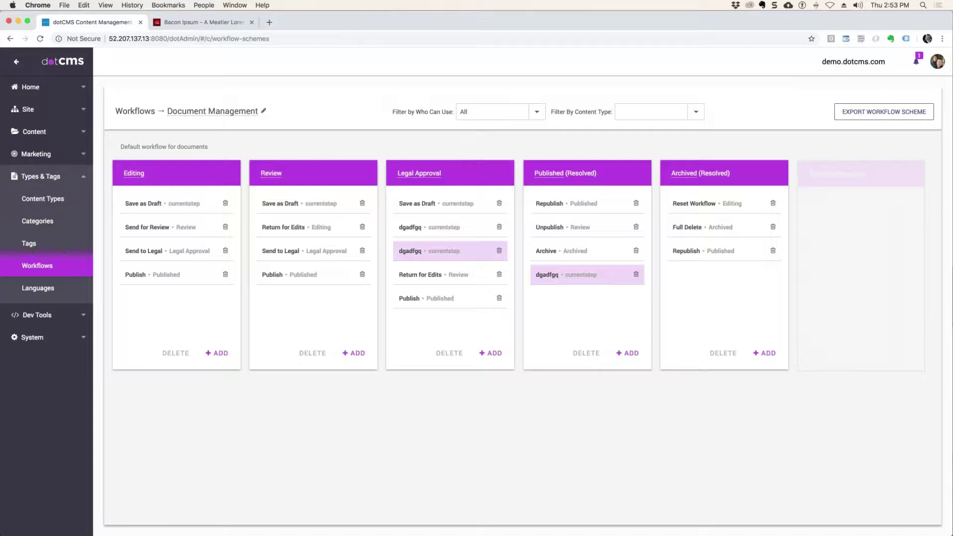
{"action": "left_click", "coordinate": [500, 226]}
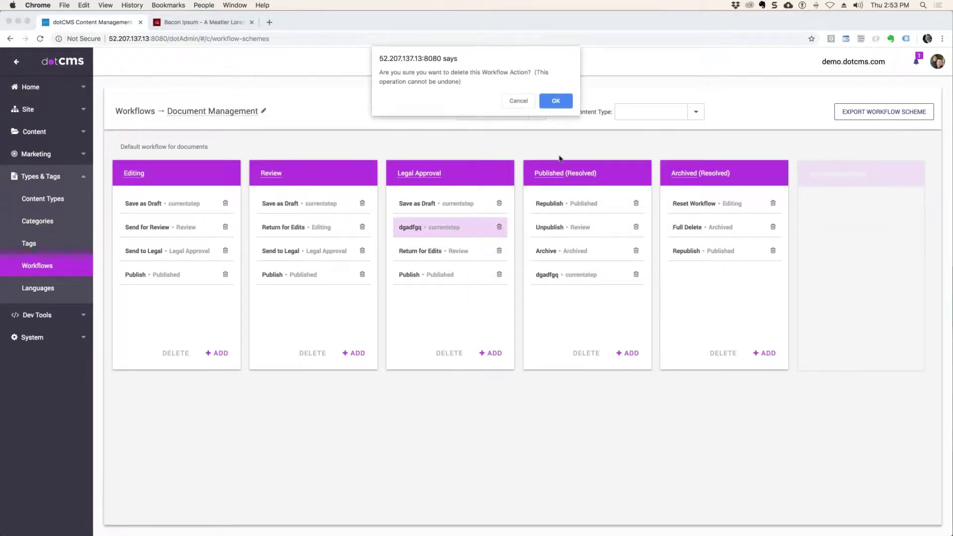
{"action": "left_click", "coordinate": [570, 104]}
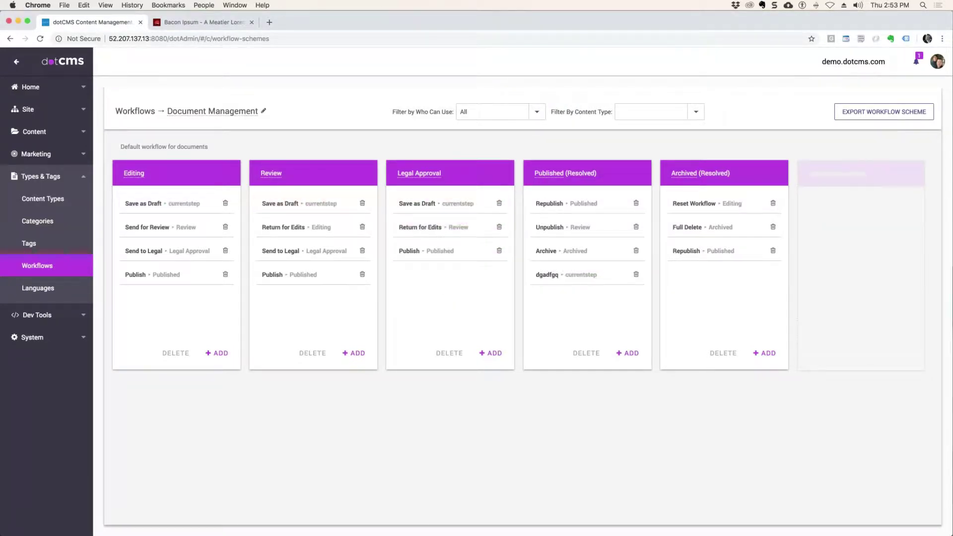
Step: Filter the workflow actions by who can use them to the contributor user
{"action": "left_click", "coordinate": [538, 113]}
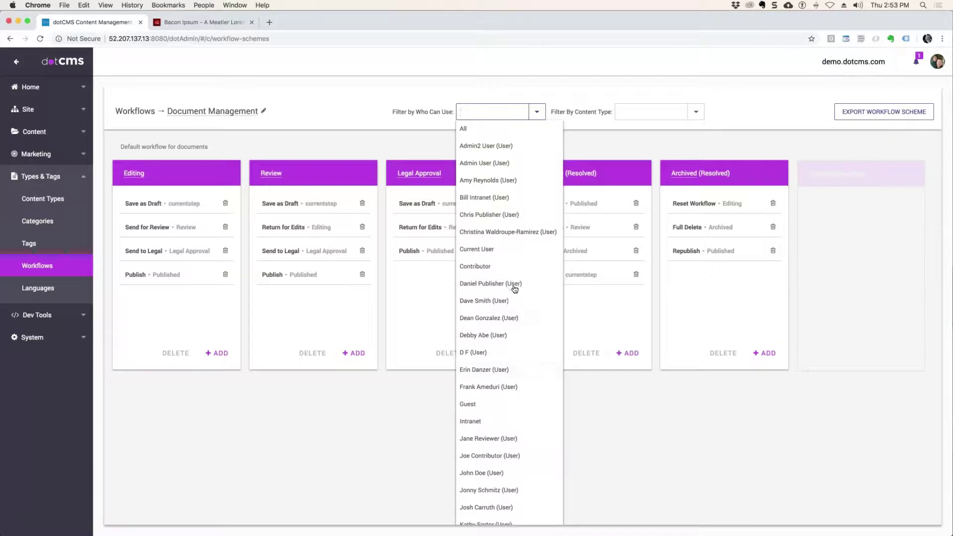
{"action": "left_click", "coordinate": [467, 108]}
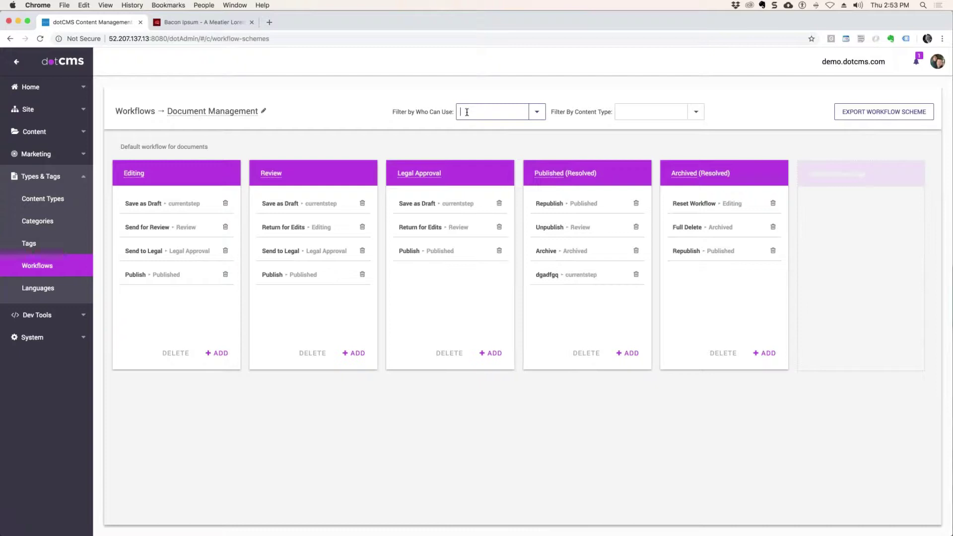
{"action": "left_click", "coordinate": [467, 112]}
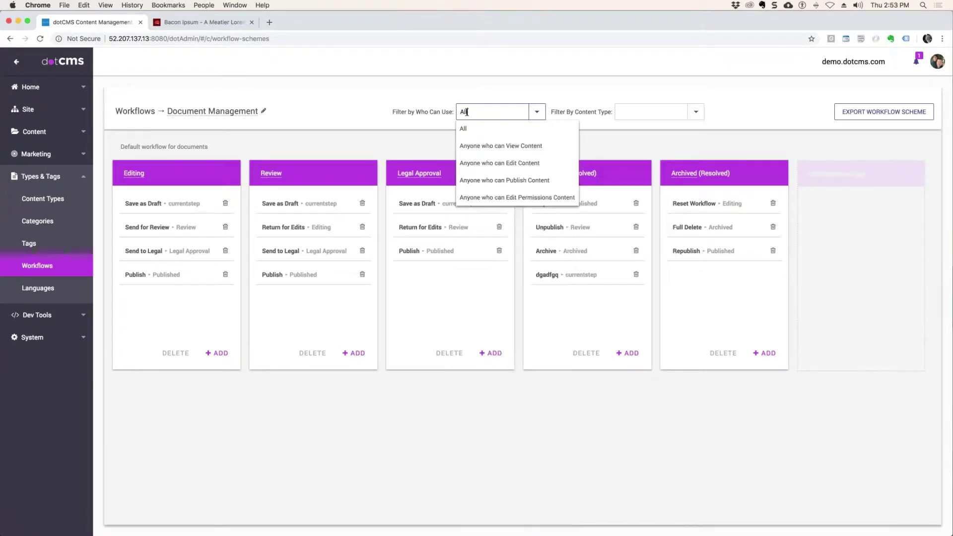
{"action": "key", "text": "BackSpace"}
{"action": "type", "text": "l"}
{"action": "key", "text": "BackSpace"}
{"action": "key", "text": "BackSpace"}
{"action": "type", "text": "Al"}
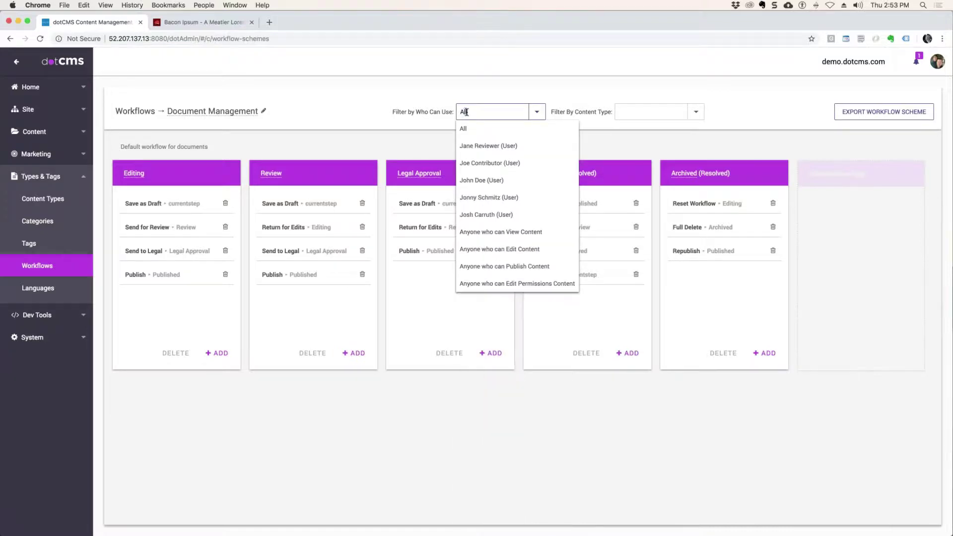
{"action": "left_click", "coordinate": [486, 162]}
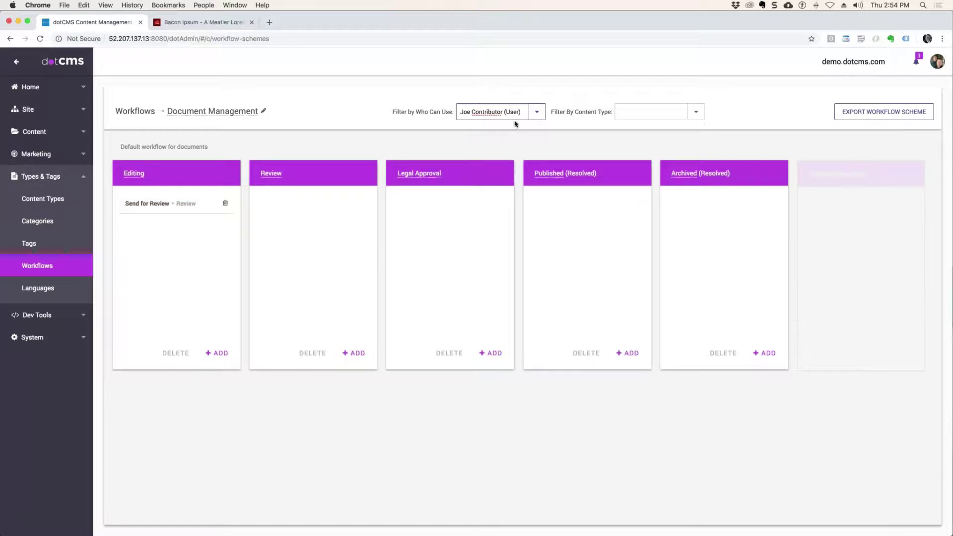
Step: Change the who-can-use filter to the Reviewer role, showing Send to Legal and Return for Edits
{"action": "left_click_drag", "start_coordinate": [521, 110], "coordinate": [441, 110]}
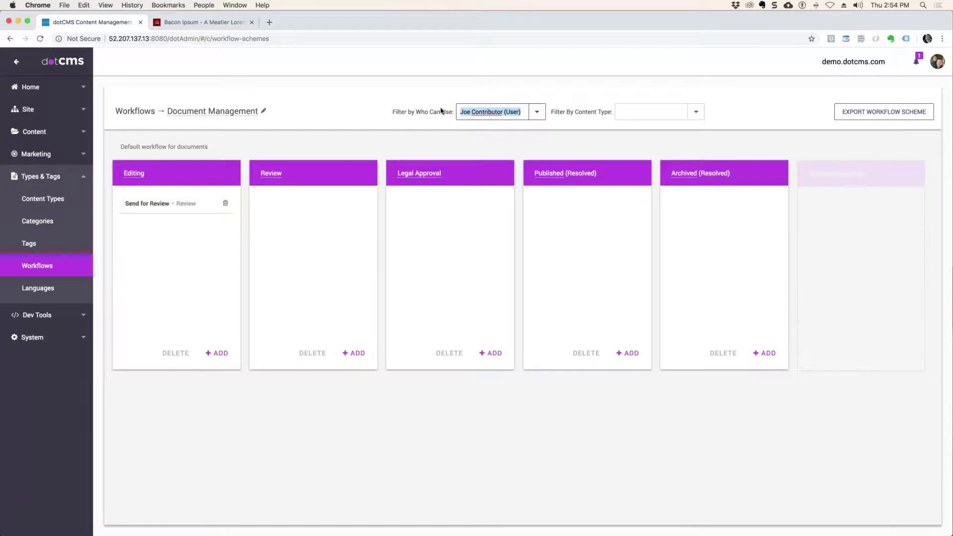
{"action": "type", "text": "Re"}
{"action": "key", "text": "BackSpace"}
{"action": "key", "text": "BackSpace"}
{"action": "type", "text": "All"}
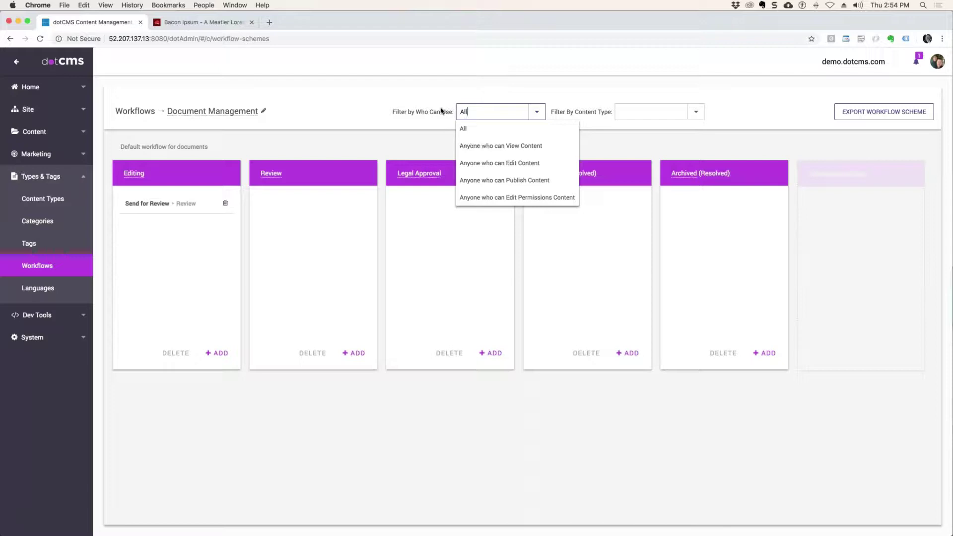
{"action": "key", "text": "BackSpace"}
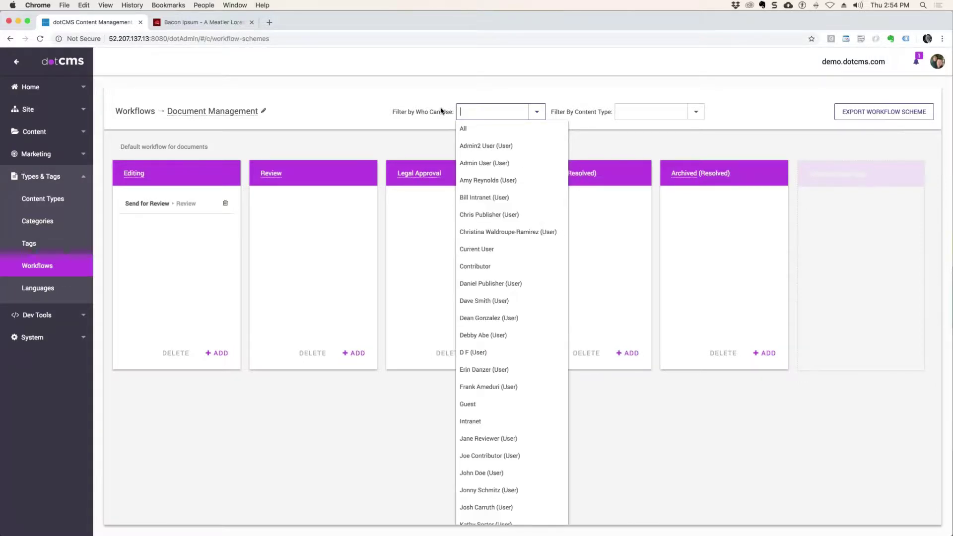
{"action": "type", "text": "Re"}
{"action": "left_click", "coordinate": [490, 146]}
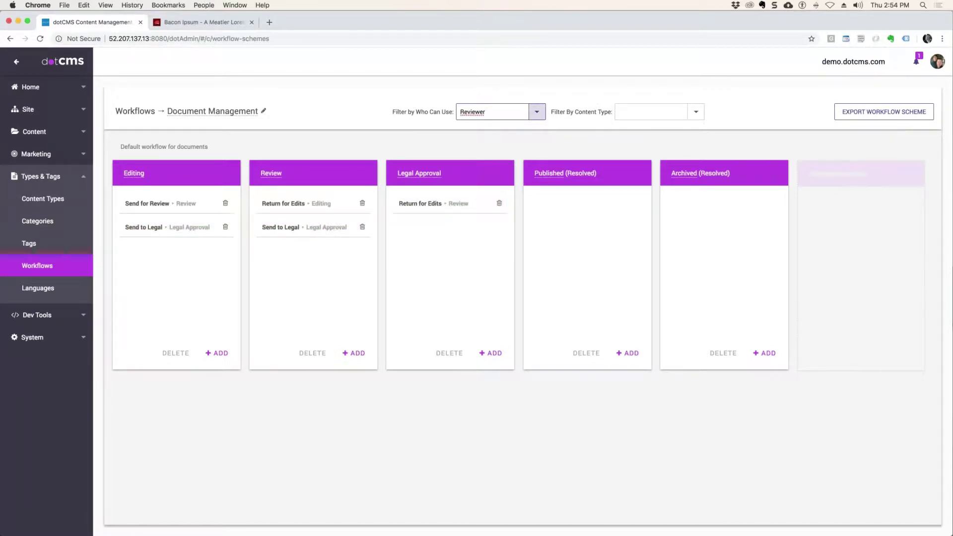
Step: Show the publisher user's available actions, then reset the who-can-use filter to All
{"action": "left_click", "coordinate": [537, 112]}
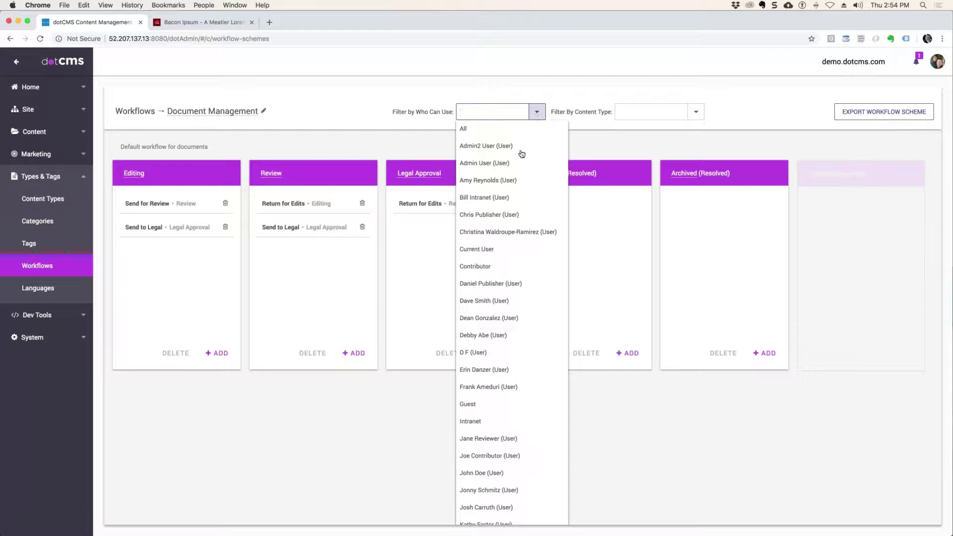
{"action": "scroll", "coordinate": [513, 414], "scroll_direction": "down", "scroll_amount": 5}
{"action": "scroll", "coordinate": [513, 414], "scroll_direction": "up", "scroll_amount": 5}
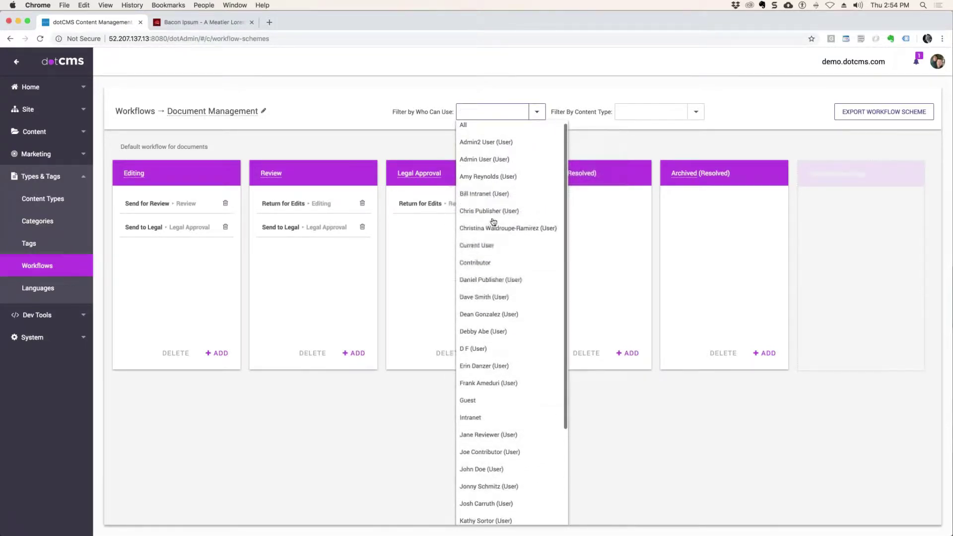
{"action": "left_click", "coordinate": [491, 207]}
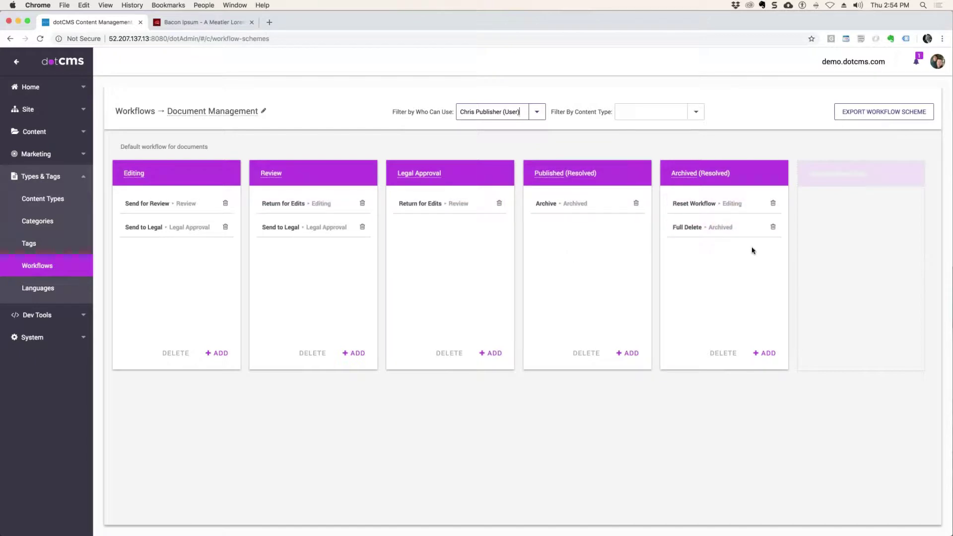
{"action": "left_click", "coordinate": [536, 112]}
{"action": "left_click", "coordinate": [479, 129]}
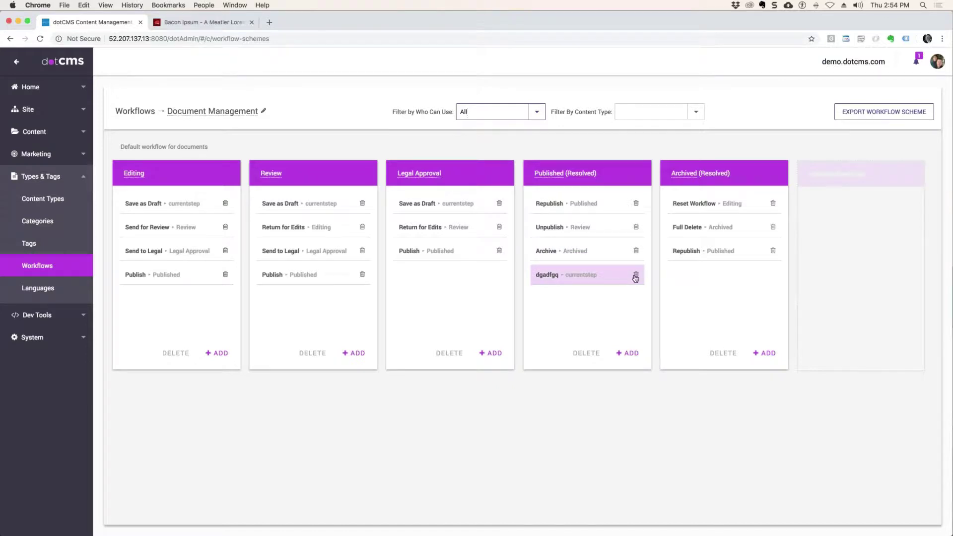
Step: Delete the dgadfgq action from the Published (Resolved) step
{"action": "left_click", "coordinate": [635, 276]}
{"action": "left_click", "coordinate": [556, 99]}
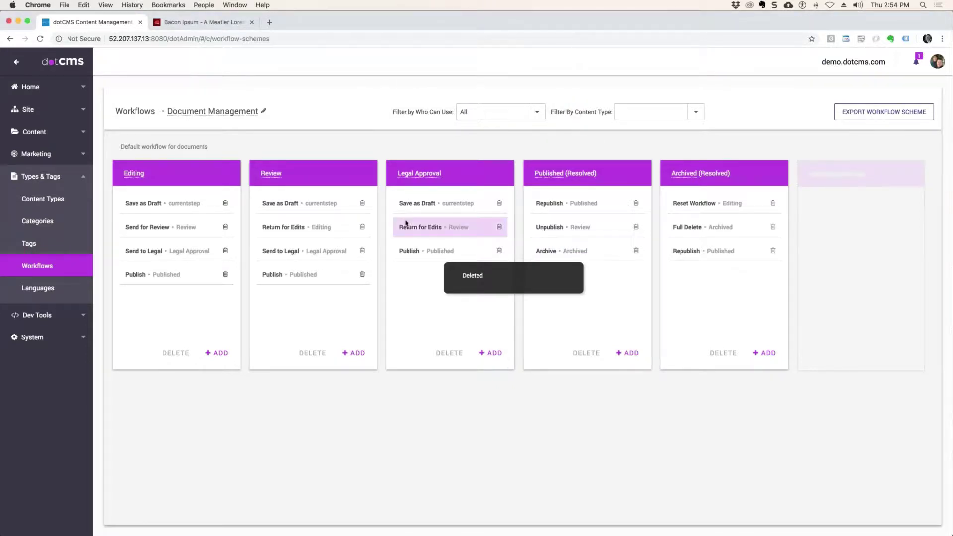
{"action": "left_click_drag", "start_coordinate": [407, 226], "coordinate": [604, 258]}
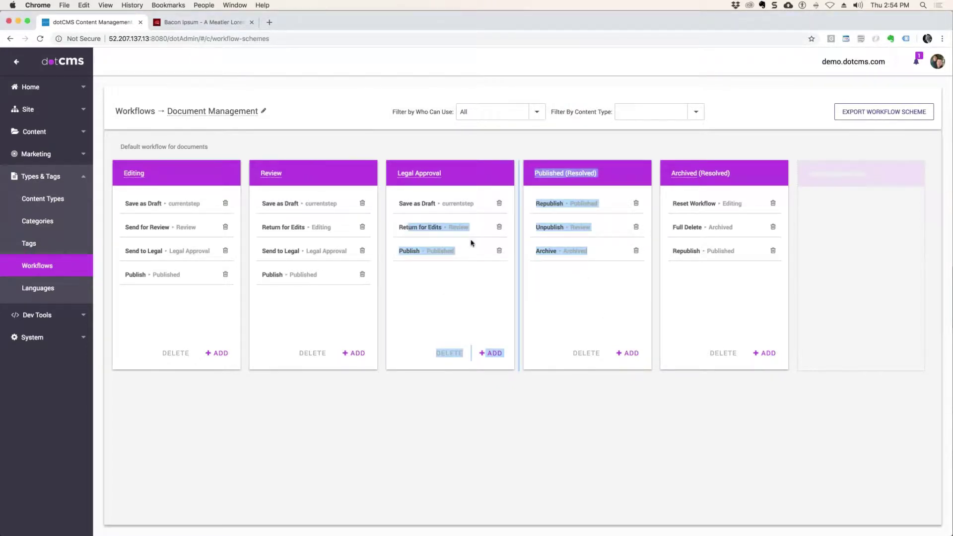
{"action": "left_click", "coordinate": [415, 355]}
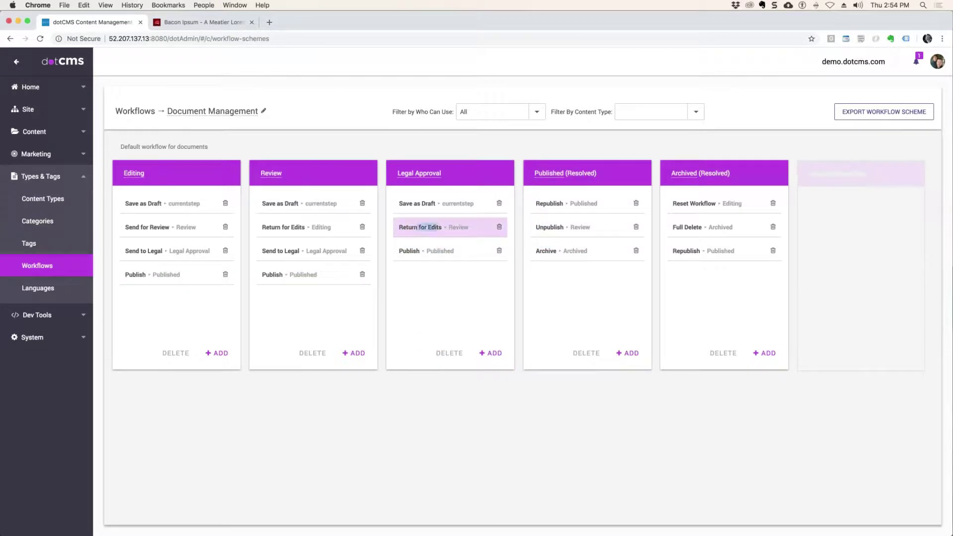
{"action": "left_click_drag", "start_coordinate": [419, 227], "coordinate": [532, 287]}
{"action": "left_click", "coordinate": [548, 298]}
Step: Reload the board, copy Return for Edits into Published (Resolved), then delete that copy
{"action": "key", "text": "super+r"}
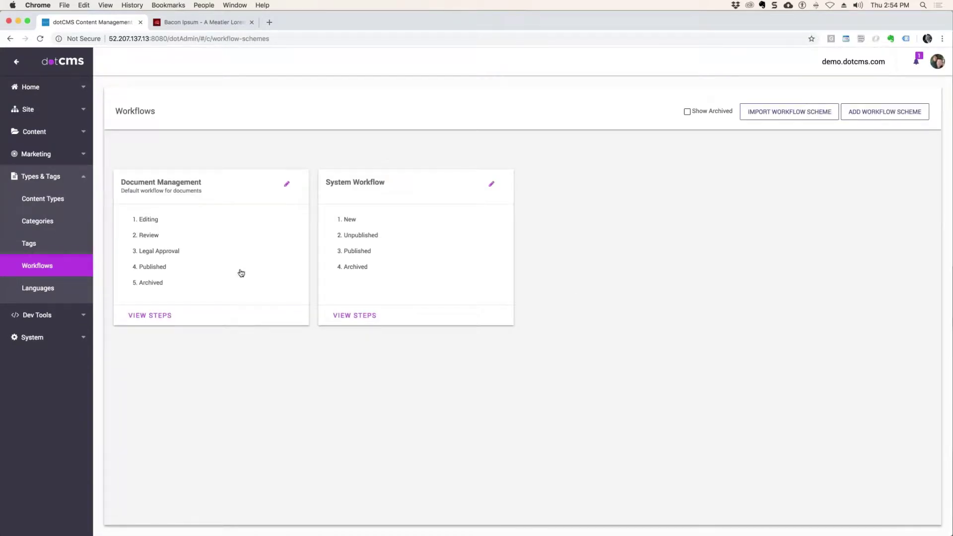
{"action": "left_click", "coordinate": [240, 273]}
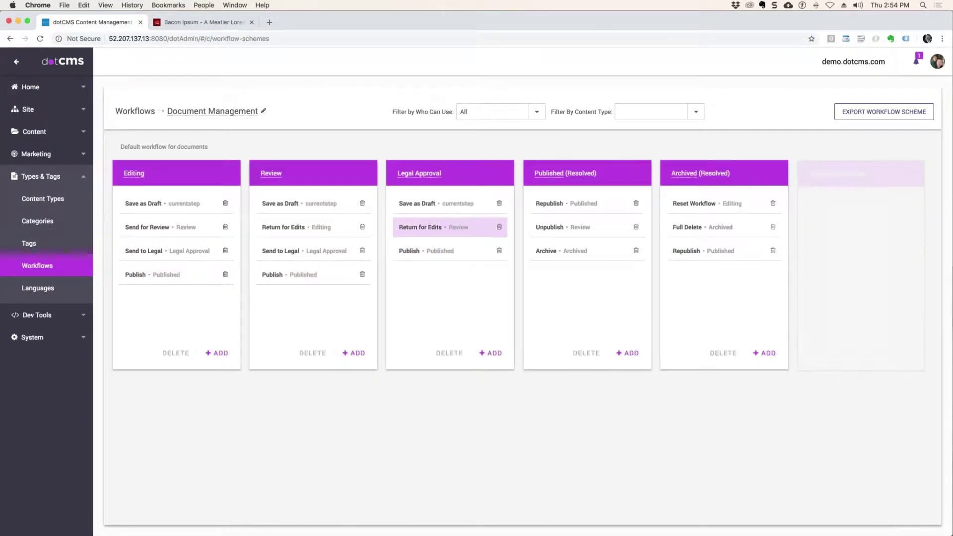
{"action": "left_click_drag", "start_coordinate": [430, 229], "coordinate": [568, 293]}
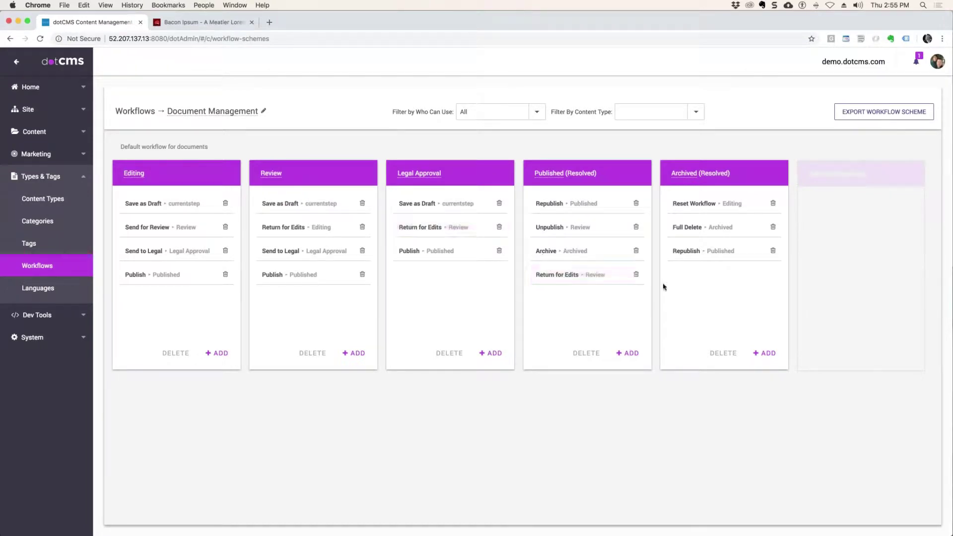
{"action": "left_click", "coordinate": [636, 276]}
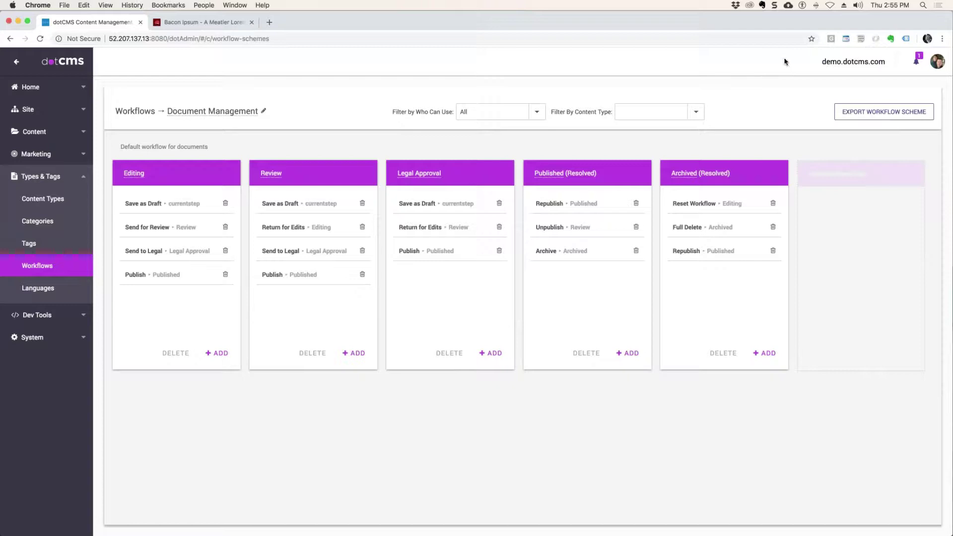
Step: Look at the System role, then view Admin User's roles on the System > Users page
{"action": "left_click", "coordinate": [943, 66]}
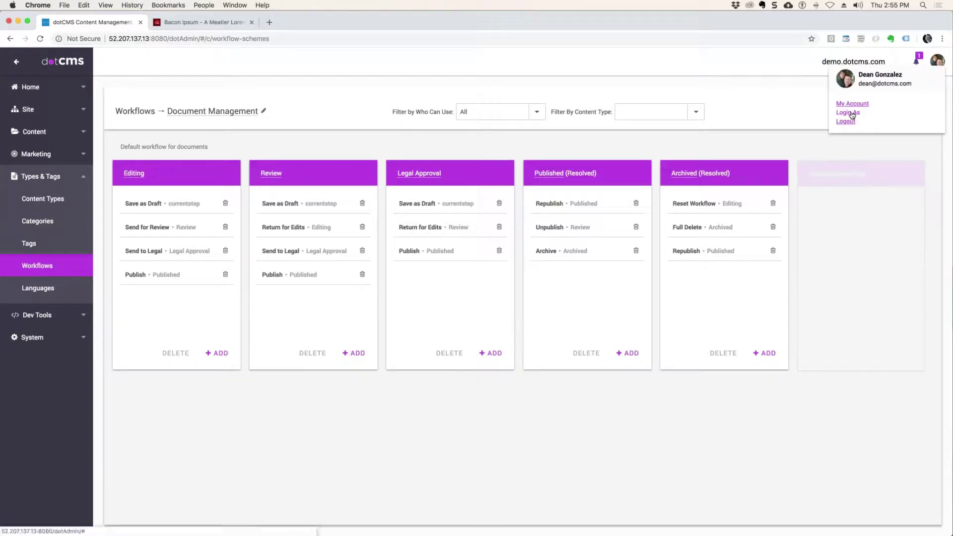
{"action": "left_click", "coordinate": [37, 341]}
{"action": "left_click", "coordinate": [60, 272]}
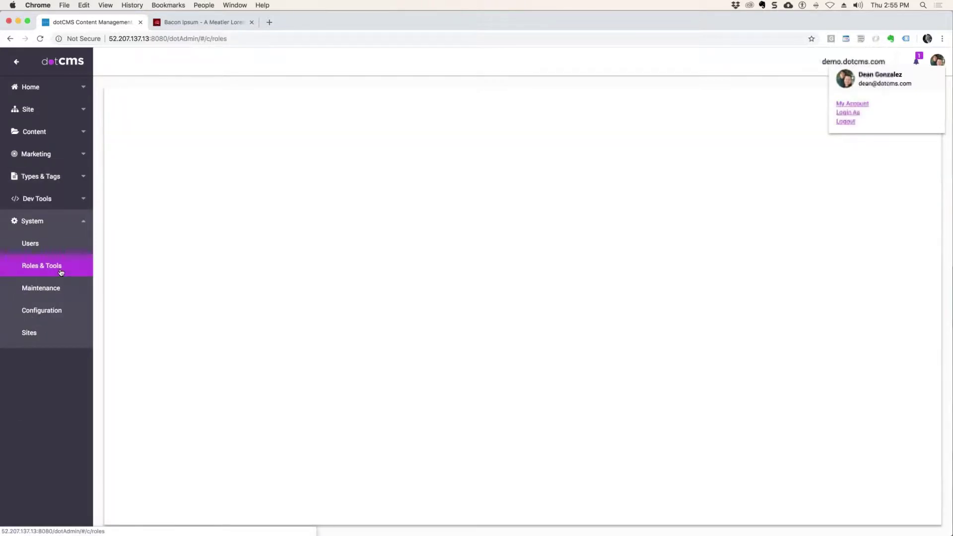
{"action": "left_click", "coordinate": [125, 151]}
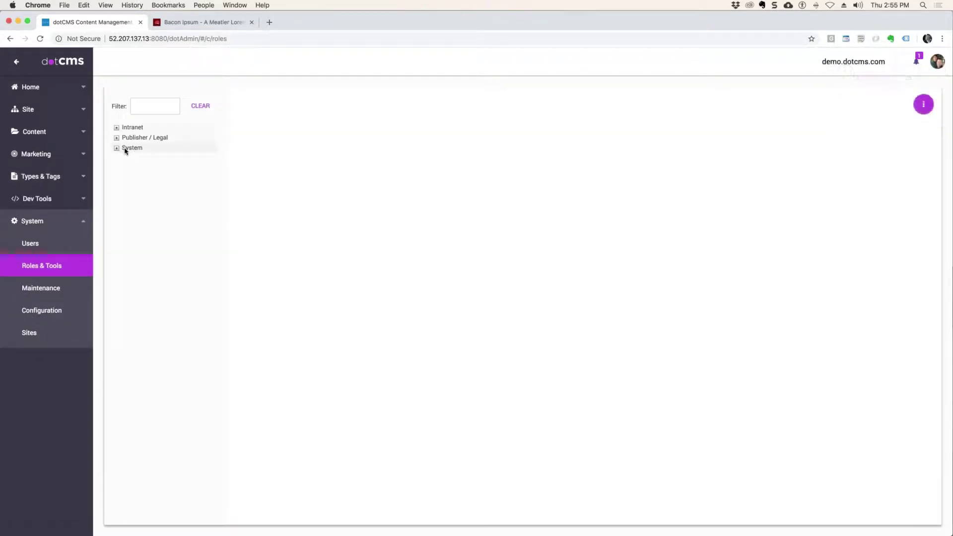
{"action": "left_click", "coordinate": [39, 243]}
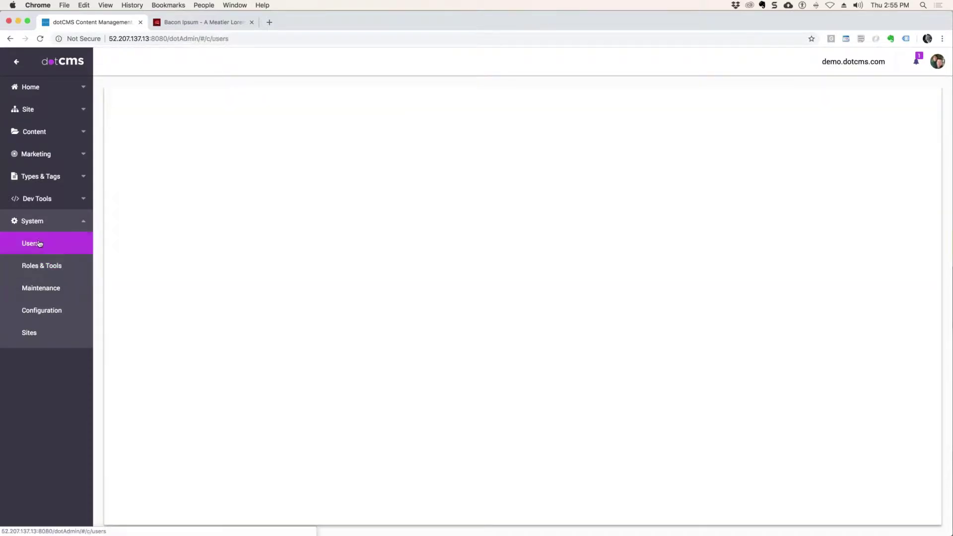
{"action": "left_click", "coordinate": [219, 146]}
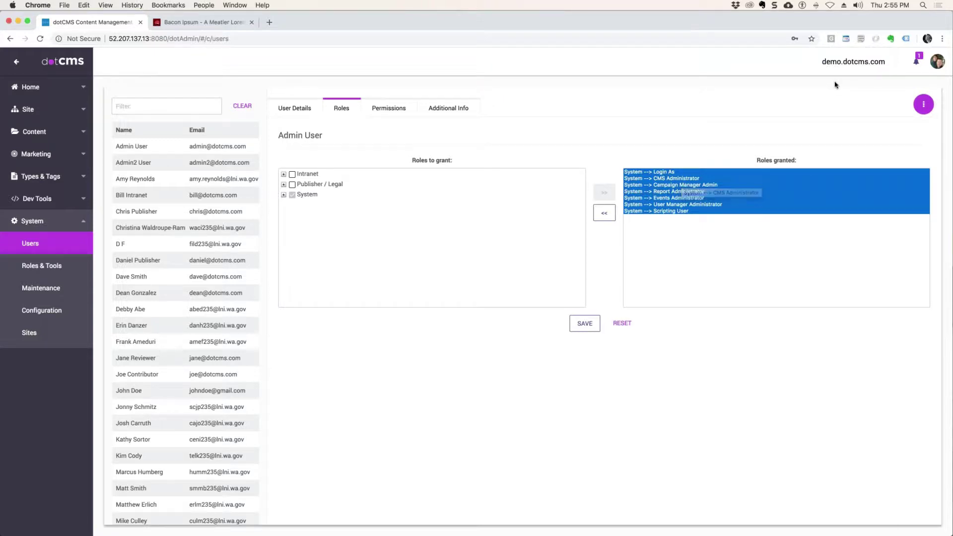
{"action": "left_click", "coordinate": [938, 62]}
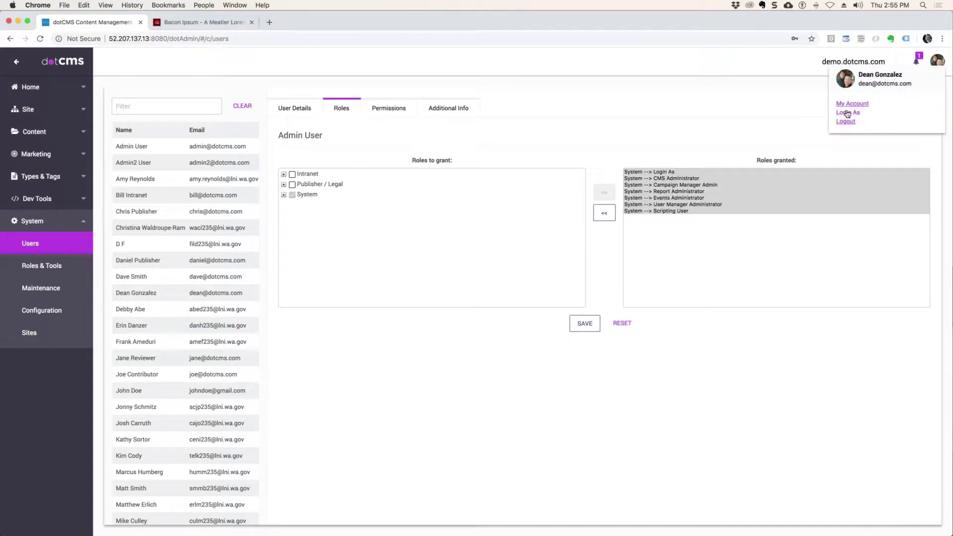
{"action": "left_click", "coordinate": [848, 112]}
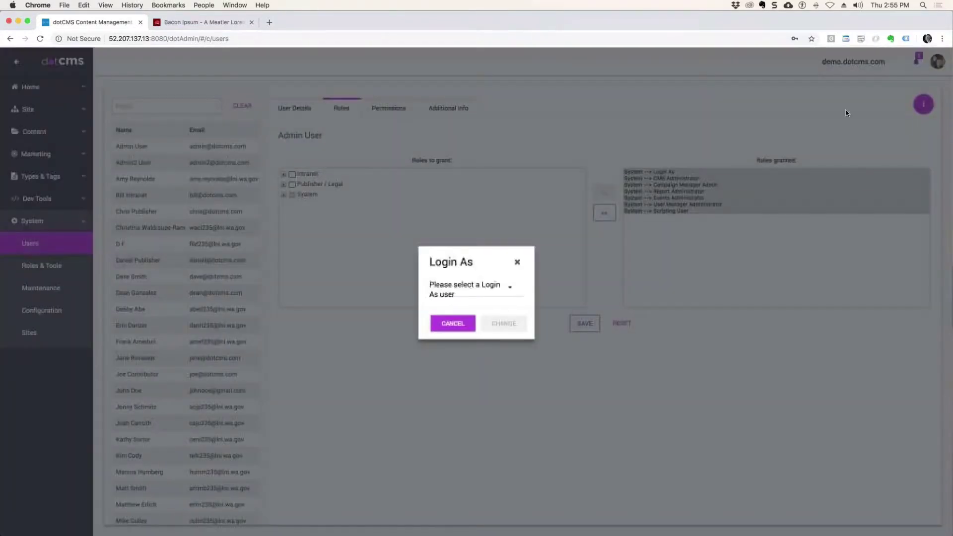
{"action": "left_click", "coordinate": [510, 288]}
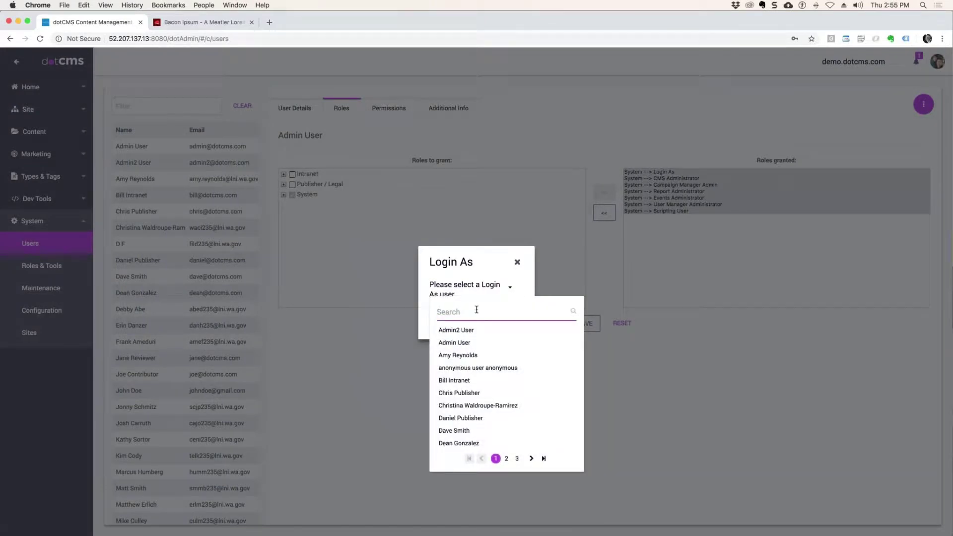
{"action": "type", "text": "Joe"}
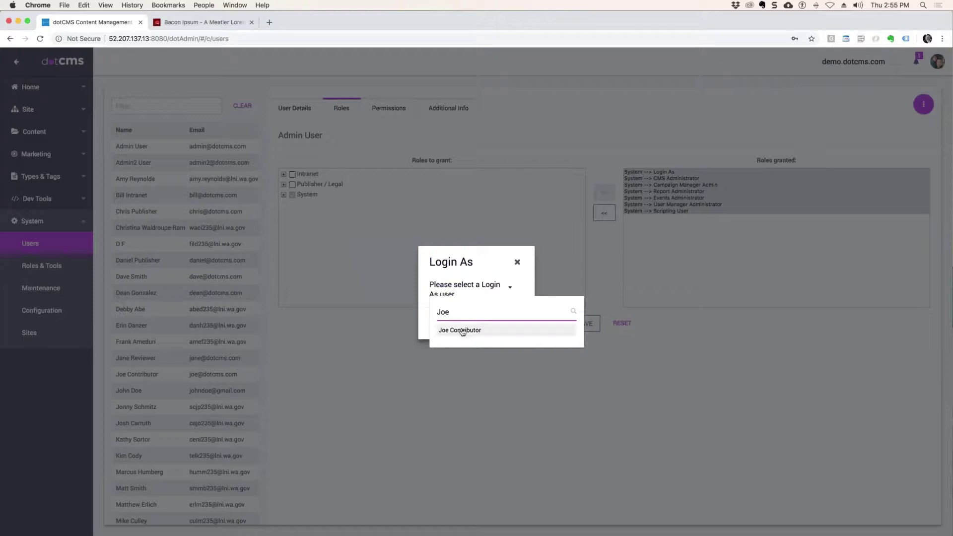
{"action": "left_click", "coordinate": [459, 330]}
{"action": "left_click", "coordinate": [502, 324]}
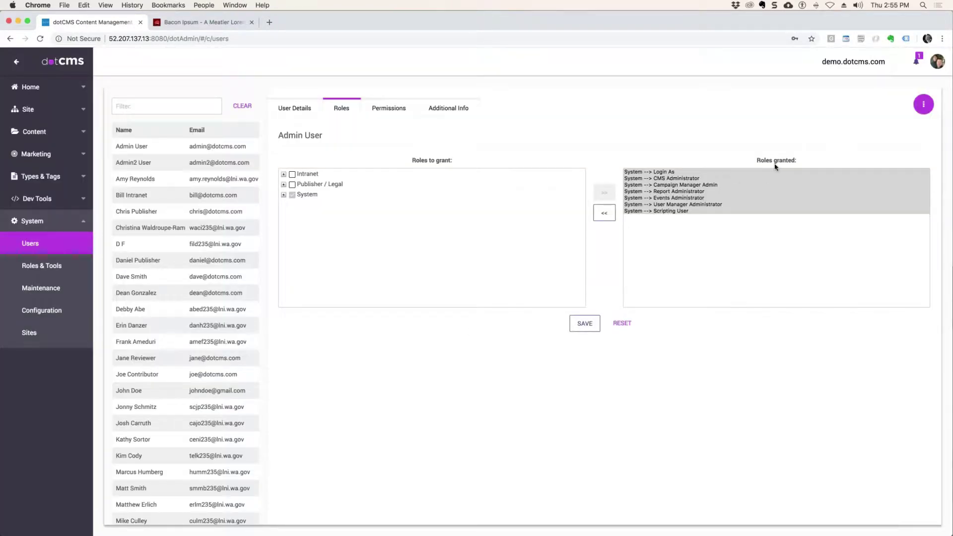
{"action": "left_click", "coordinate": [941, 64]}
{"action": "left_click", "coordinate": [848, 113]}
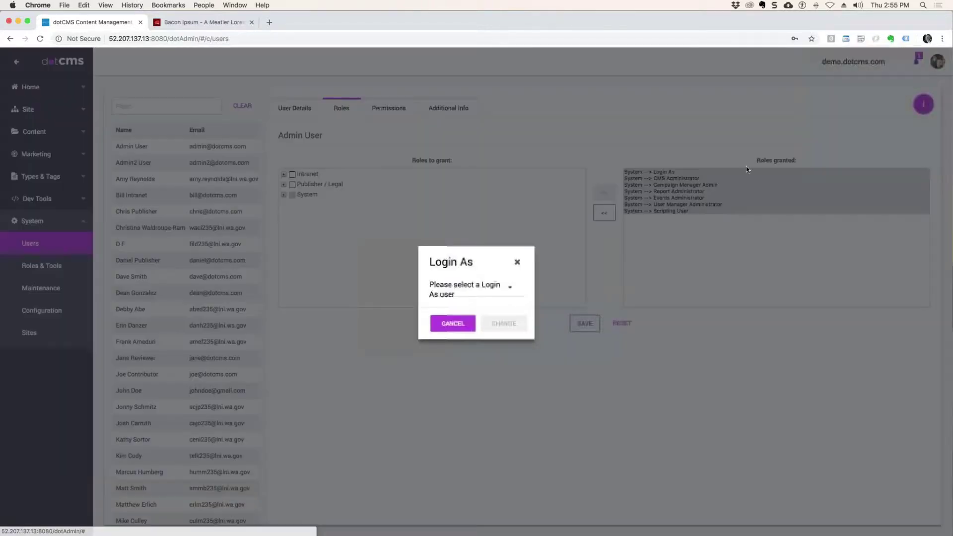
{"action": "left_click", "coordinate": [517, 289]}
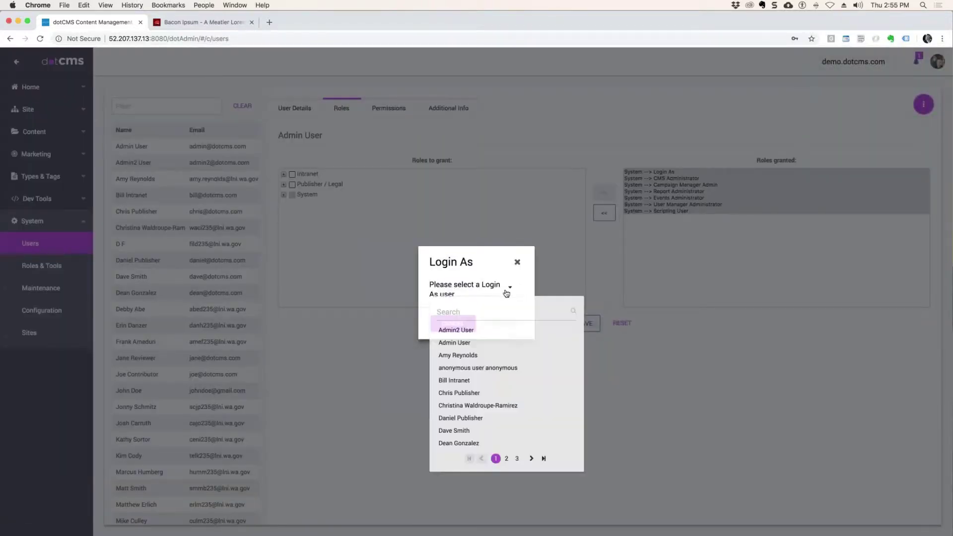
{"action": "left_click", "coordinate": [477, 318]}
{"action": "type", "text": "Joe"}
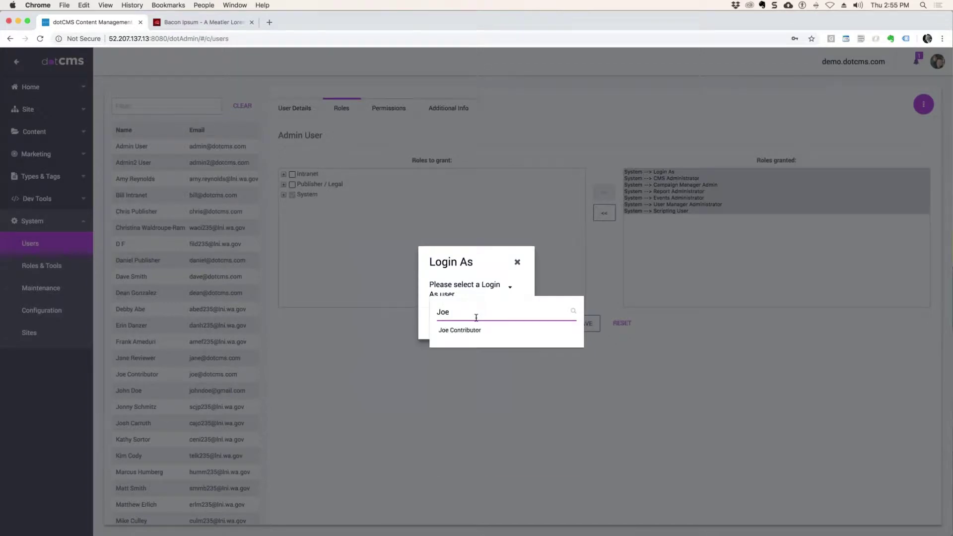
{"action": "left_click", "coordinate": [476, 331]}
{"action": "left_click", "coordinate": [501, 330]}
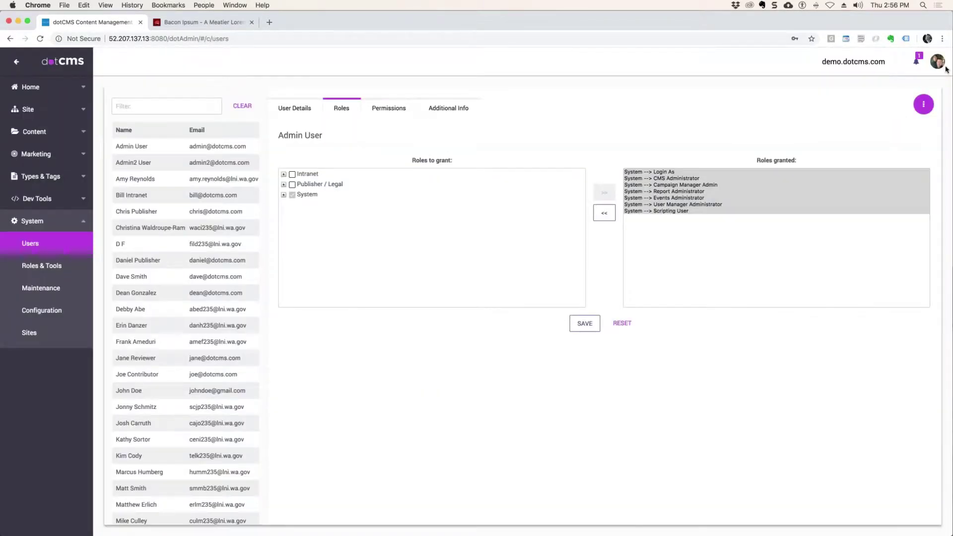
{"action": "left_click", "coordinate": [943, 66]}
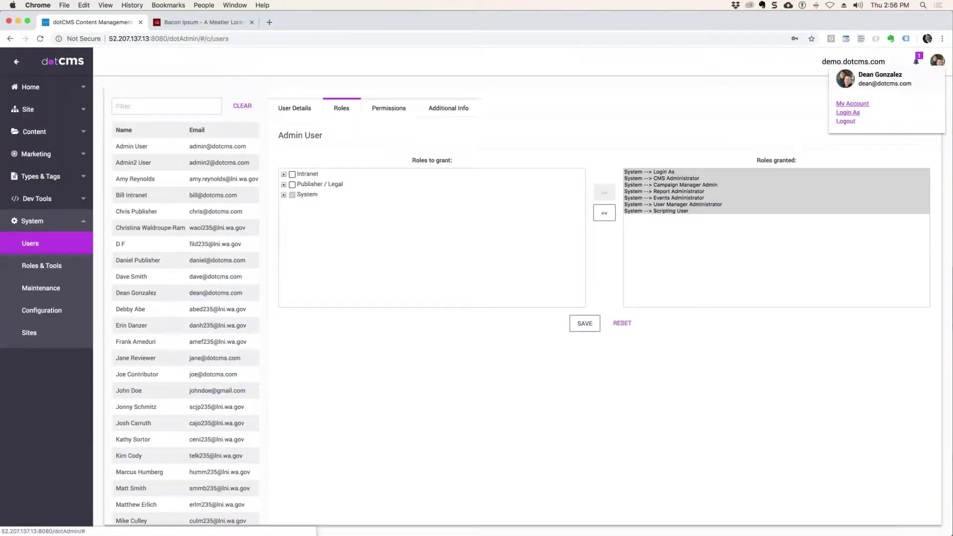
Step: Log out, sign back in as the contributor, and filter content search to Document type
{"action": "left_click", "coordinate": [846, 121]}
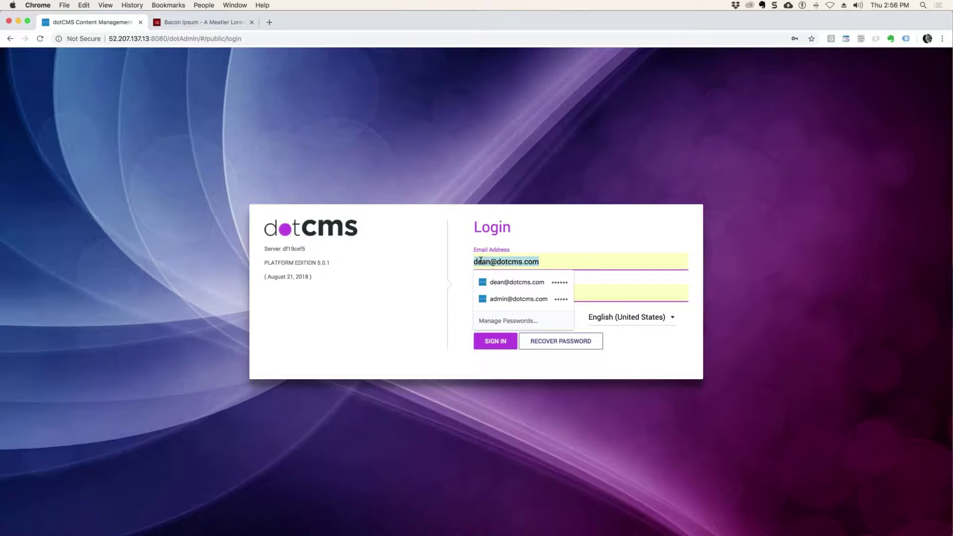
{"action": "key", "text": "Return"}
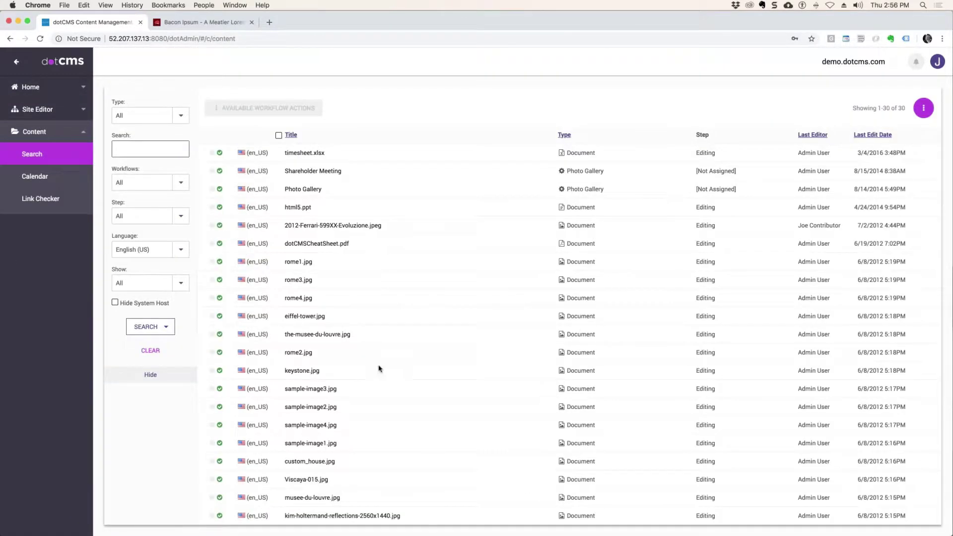
{"action": "left_click", "coordinate": [185, 116]}
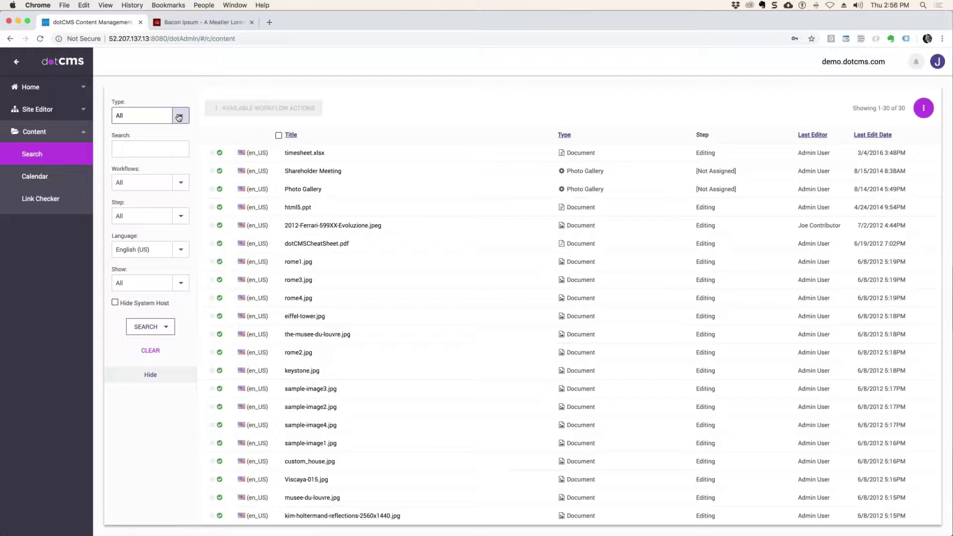
{"action": "left_click", "coordinate": [140, 165]}
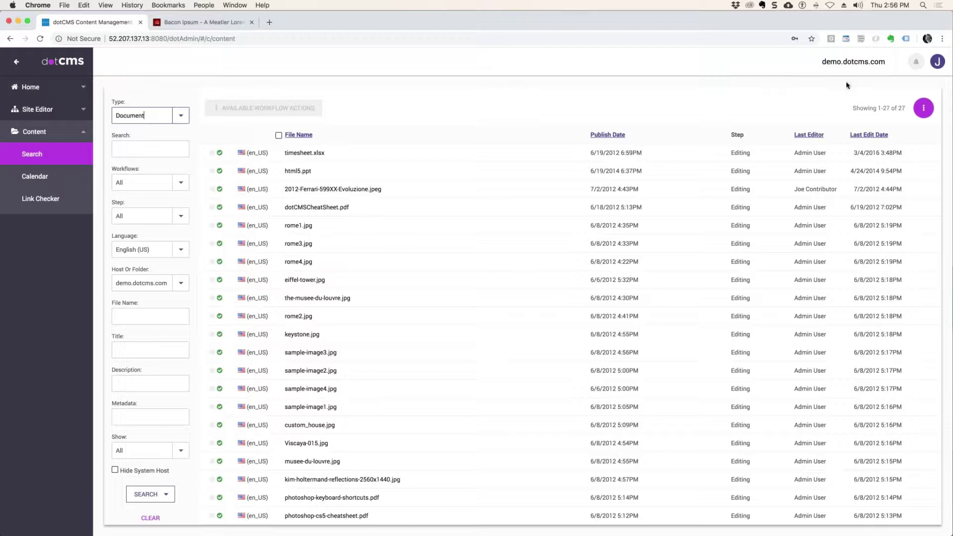
{"action": "left_click", "coordinate": [923, 107]}
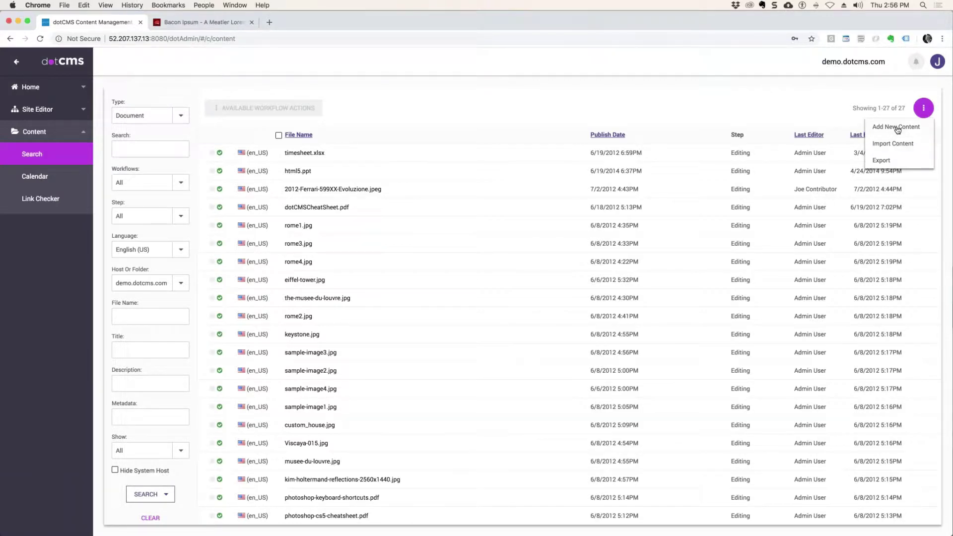
Step: Start a new Document with GeoStorm.jpg from Photos and the description 'some bad movie'
{"action": "left_click", "coordinate": [898, 130]}
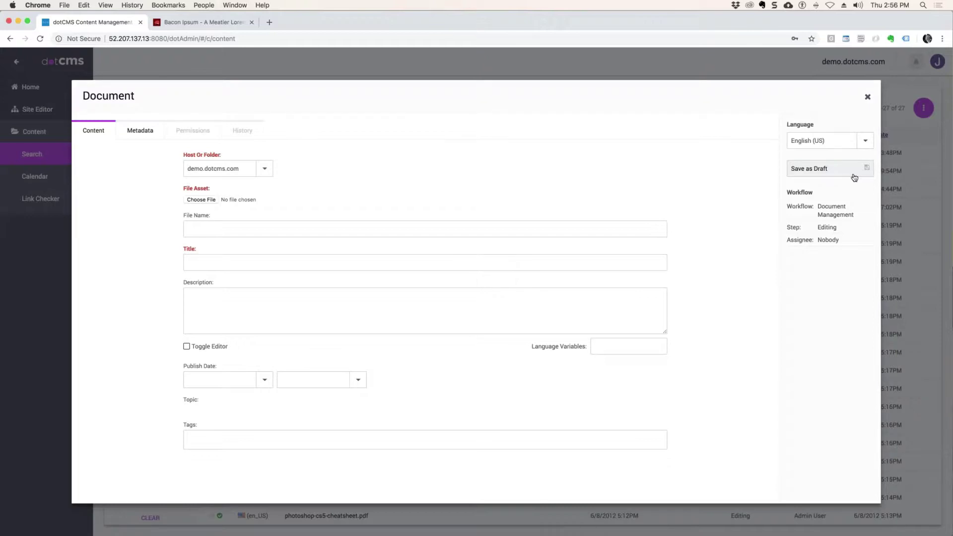
{"action": "left_click", "coordinate": [204, 200]}
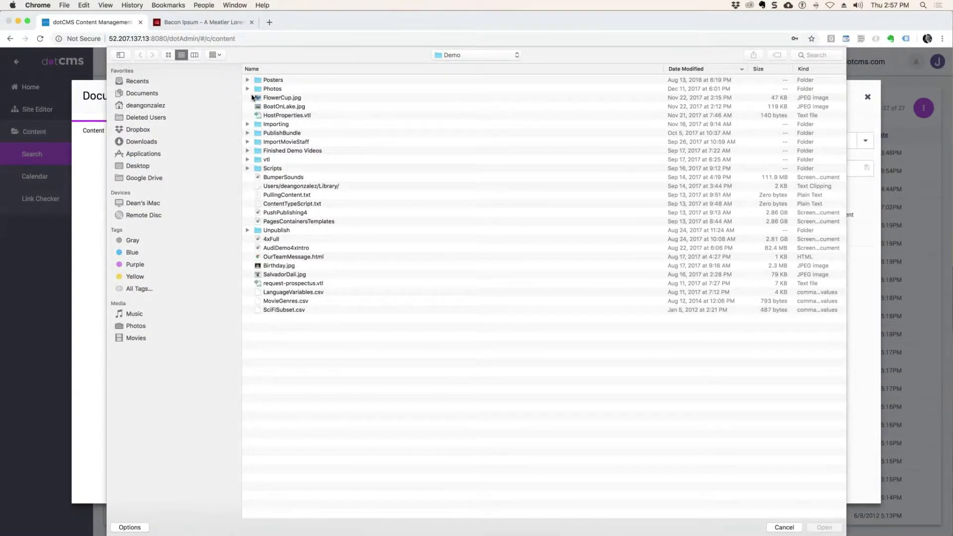
{"action": "left_click", "coordinate": [247, 89]}
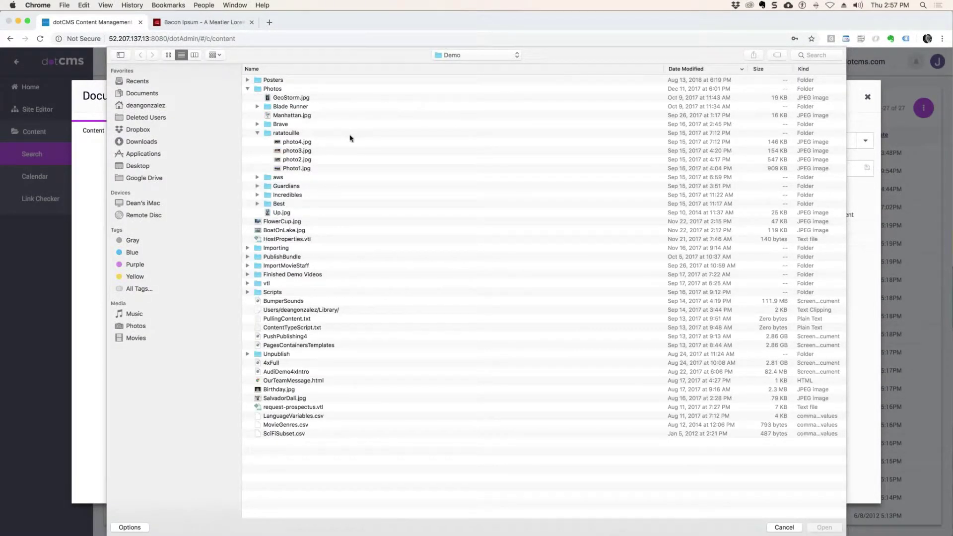
{"action": "double_click", "coordinate": [289, 98]}
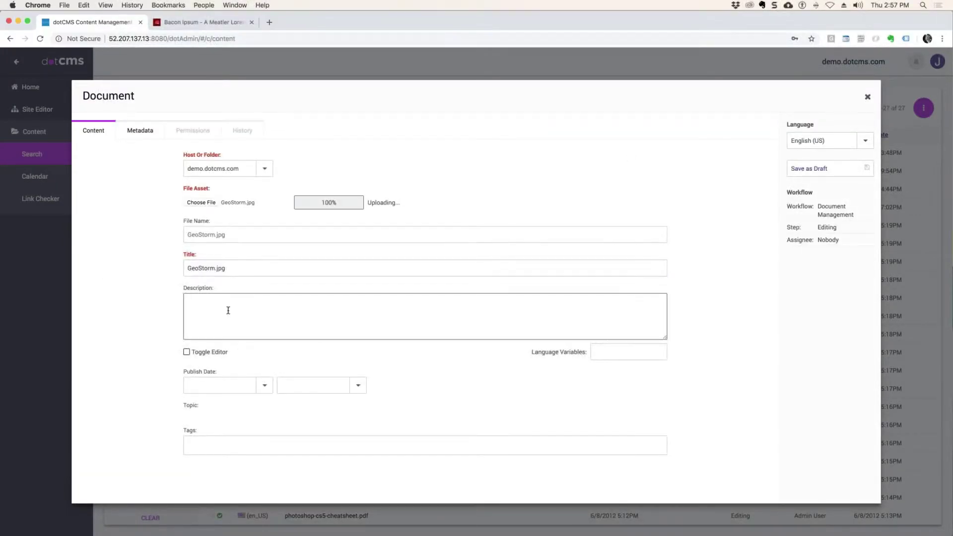
{"action": "left_click", "coordinate": [229, 311]}
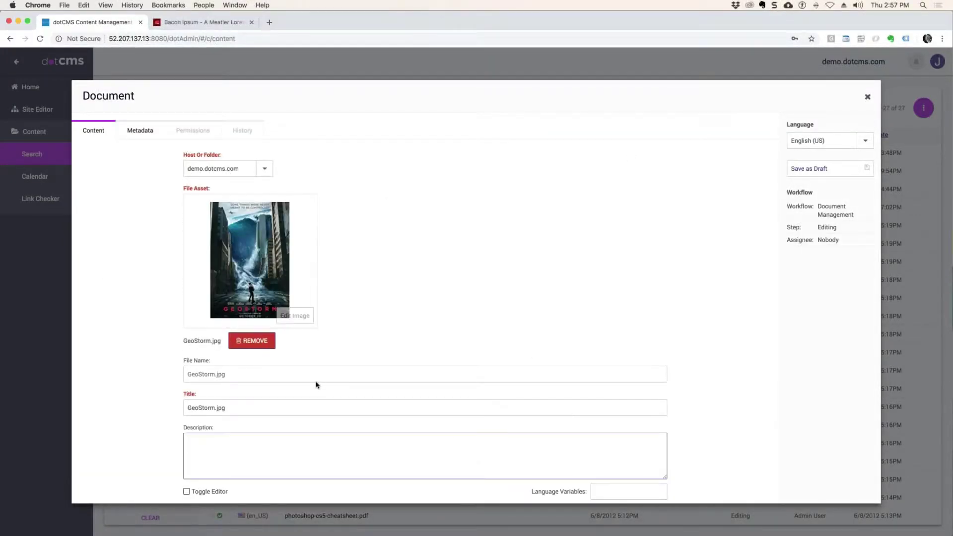
{"action": "type", "text": "some bad movie"}
{"action": "scroll", "coordinate": [433, 330], "scroll_direction": "down", "scroll_amount": 3}
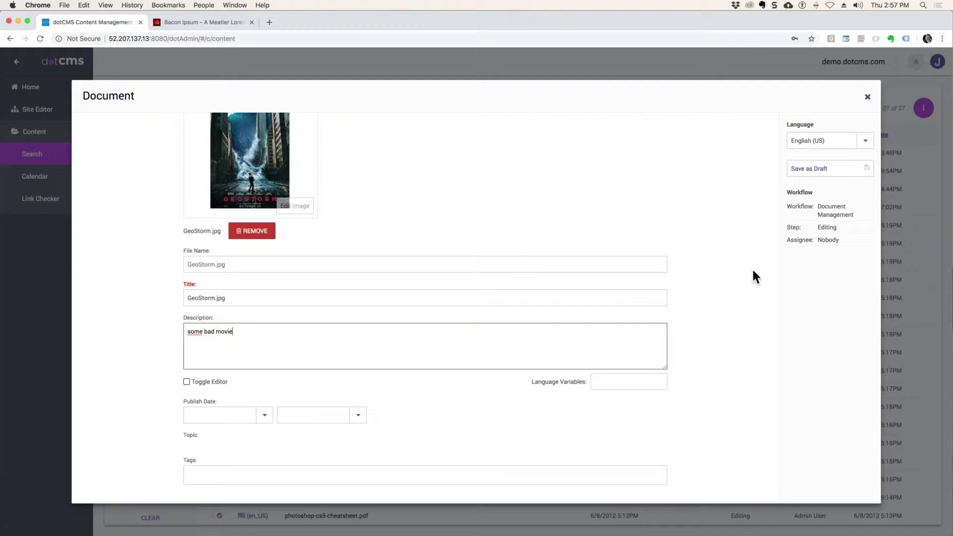
Step: Set the host/folder to demo.dotcms.com resources and save the document as a draft
{"action": "left_click", "coordinate": [830, 169]}
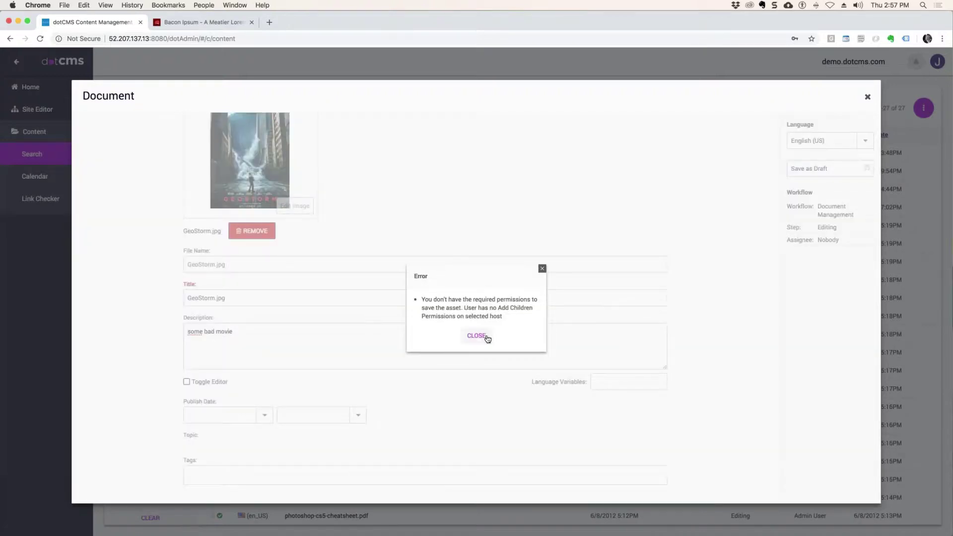
{"action": "left_click", "coordinate": [486, 336]}
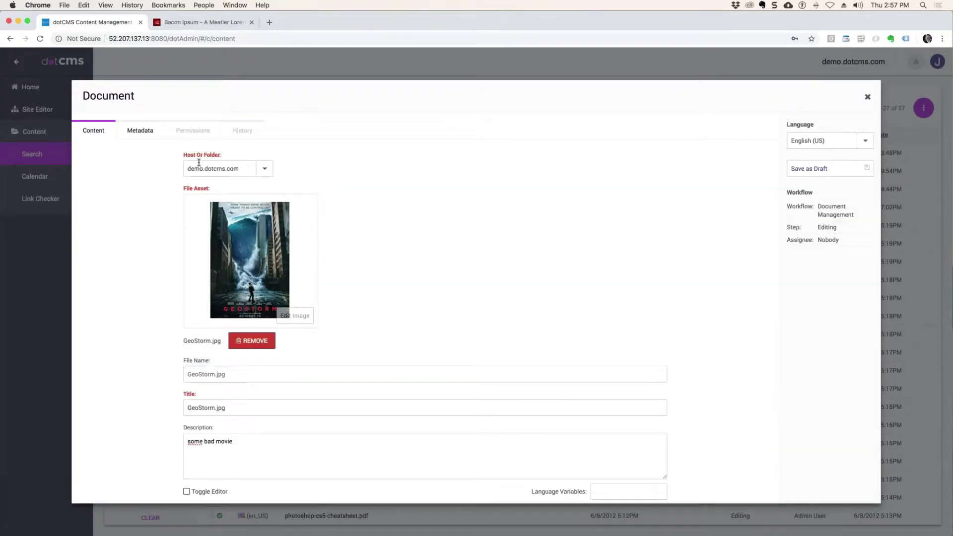
{"action": "left_click", "coordinate": [263, 169]}
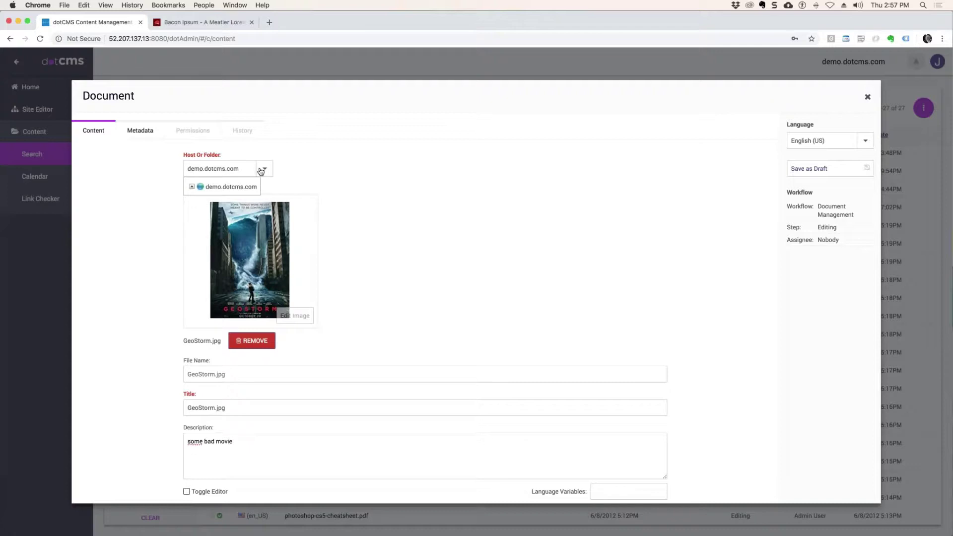
{"action": "left_click", "coordinate": [192, 188]}
{"action": "left_click", "coordinate": [219, 198]}
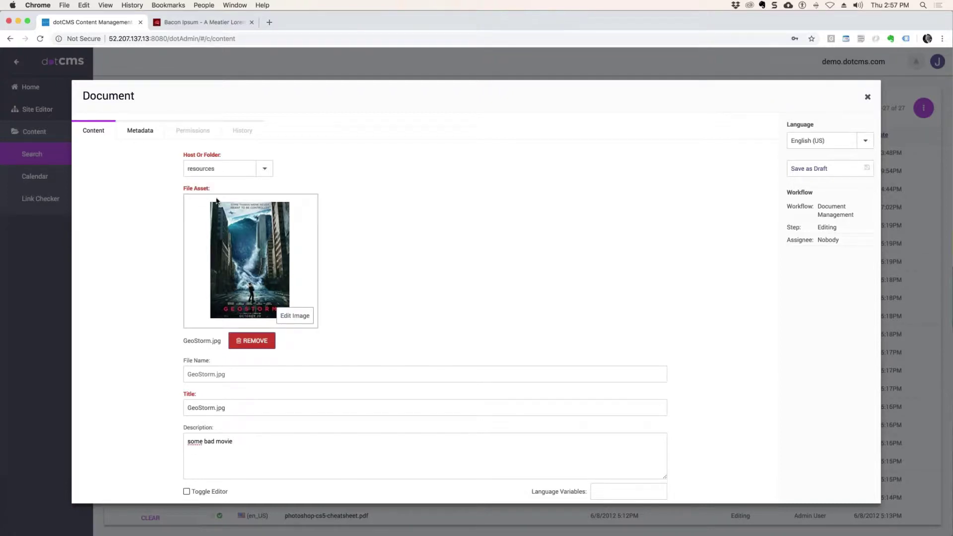
{"action": "left_click", "coordinate": [272, 173]}
{"action": "left_click", "coordinate": [396, 174]}
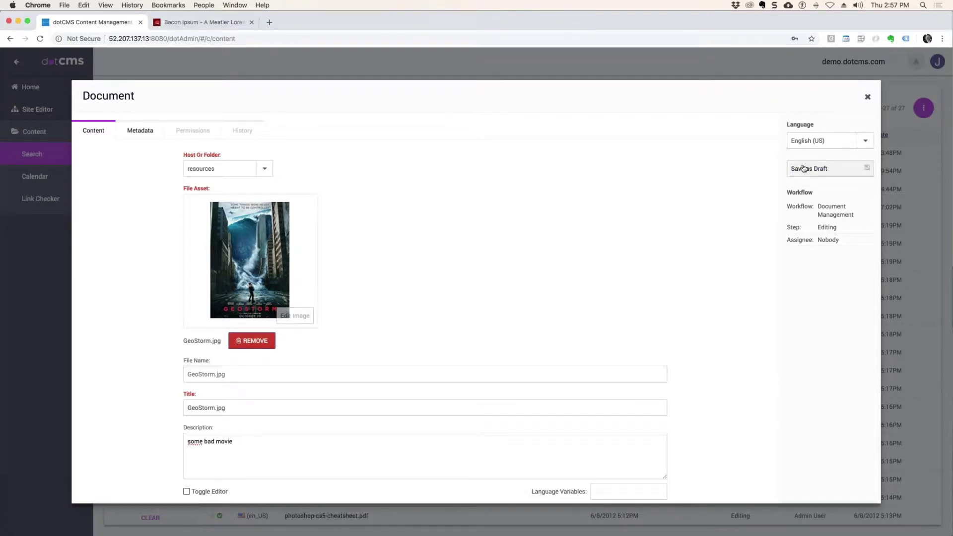
{"action": "left_click", "coordinate": [804, 169]}
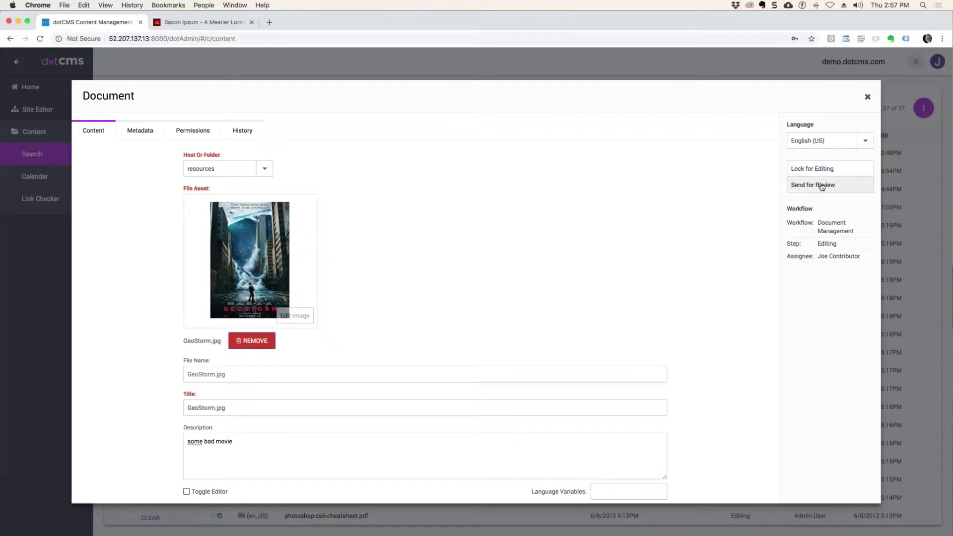
Step: Send GeoStorm.jpg for review to the Reviewer with the comment 'Please review and publish'
{"action": "left_click", "coordinate": [817, 188]}
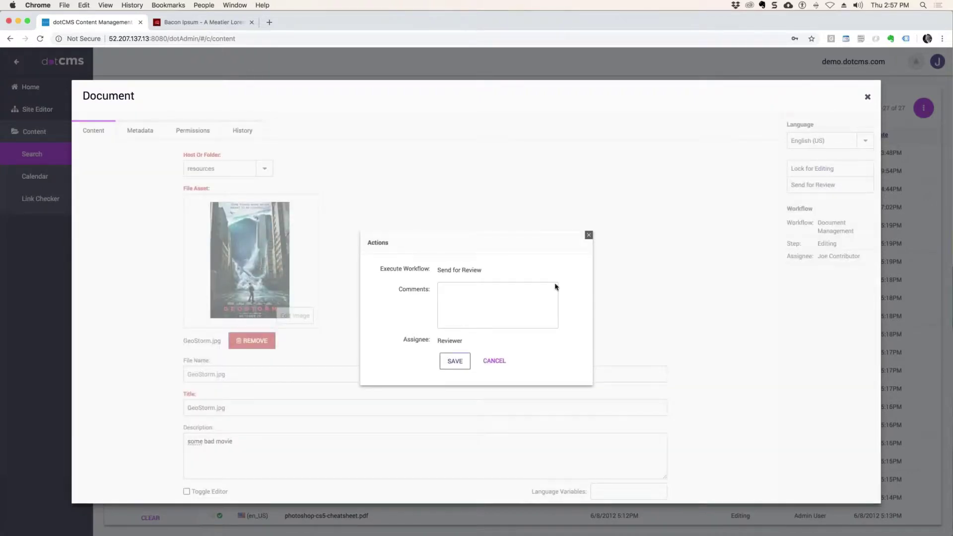
{"action": "left_click", "coordinate": [488, 308]}
{"action": "type", "text": "Please re"}
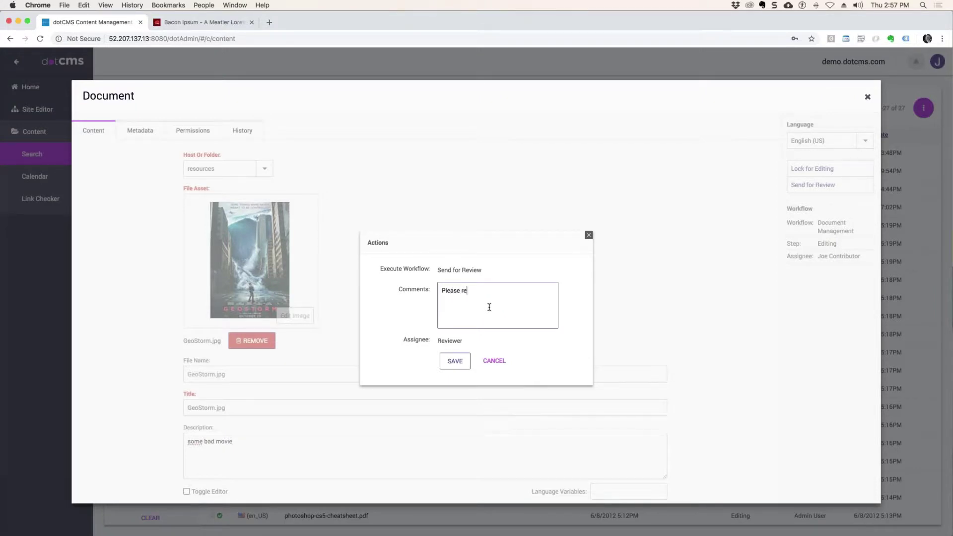
{"action": "type", "text": "view and publish"}
{"action": "left_click_drag", "start_coordinate": [463, 342], "coordinate": [434, 341]}
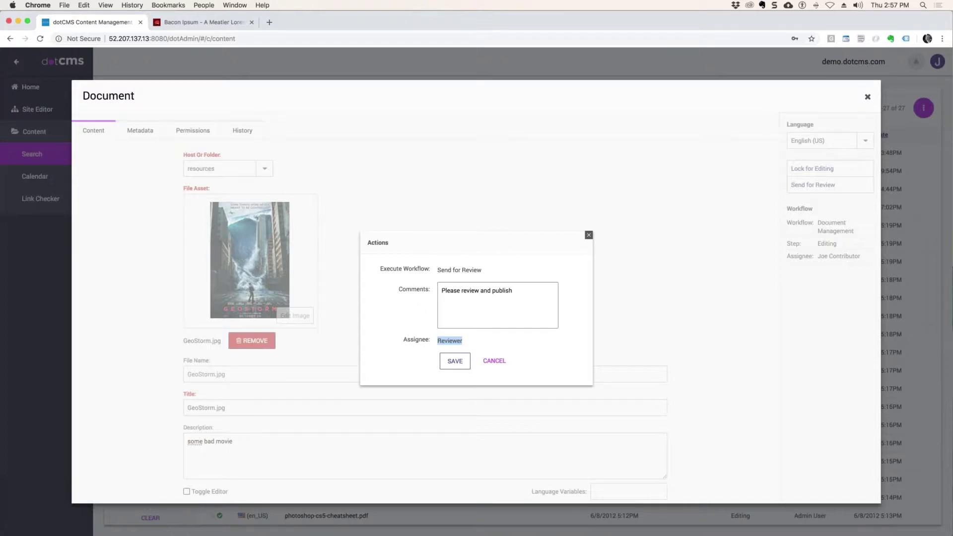
{"action": "left_click_drag", "start_coordinate": [466, 343], "coordinate": [427, 340]}
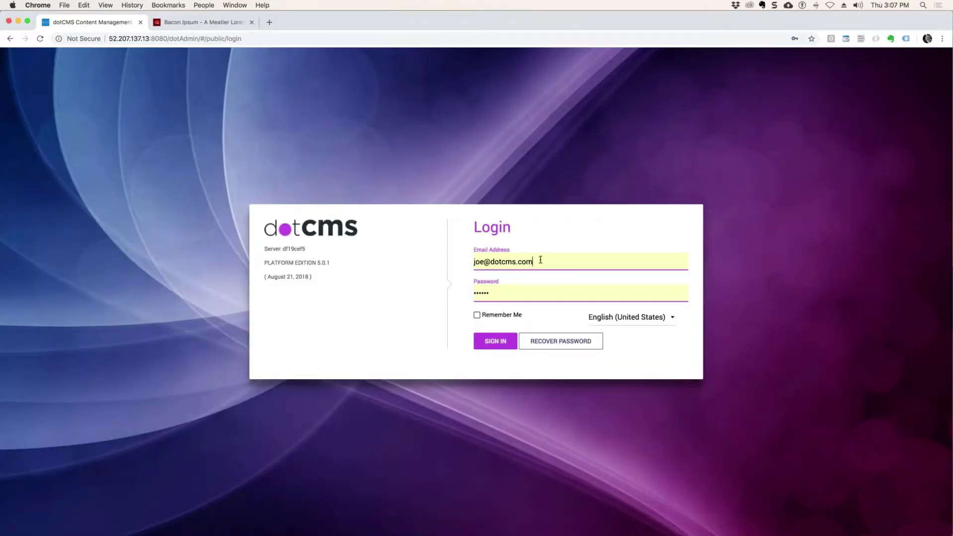
Step: Replace the login e-mail with the saved 'admin' administrator account
{"action": "left_click", "coordinate": [529, 258]}
{"action": "left_click", "coordinate": [549, 255]}
{"action": "left_click", "coordinate": [483, 265]}
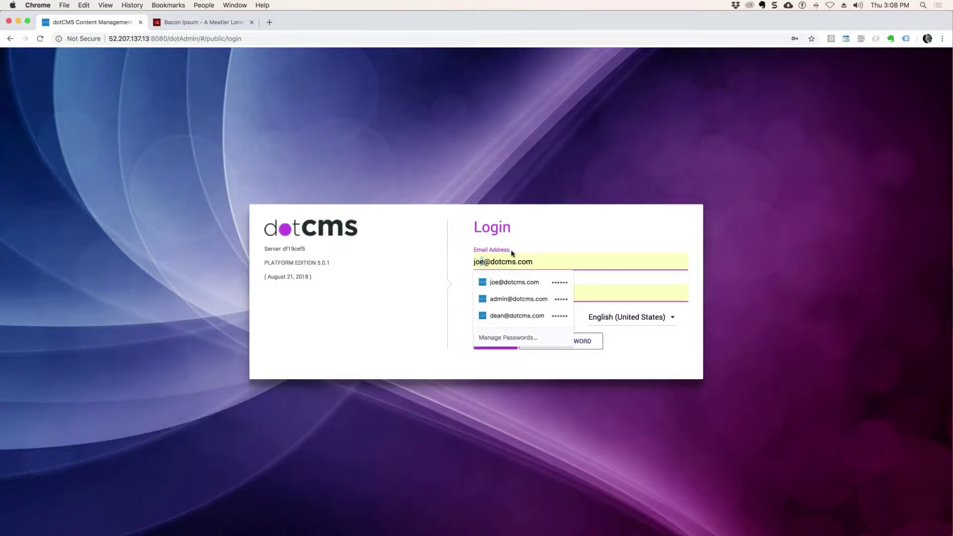
{"action": "left_click_drag", "start_coordinate": [485, 262], "coordinate": [455, 263]}
{"action": "left_click", "coordinate": [625, 245]}
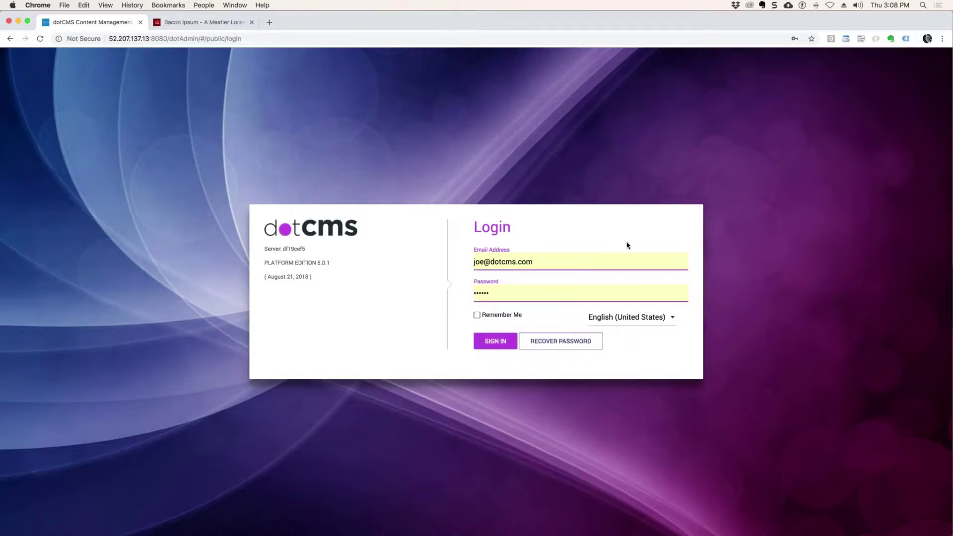
{"action": "double_click", "coordinate": [482, 262]}
{"action": "key", "text": "BackSpace"}
{"action": "type", "text": "admin"}
{"action": "key", "text": "Down"}
{"action": "key", "text": "Return"}
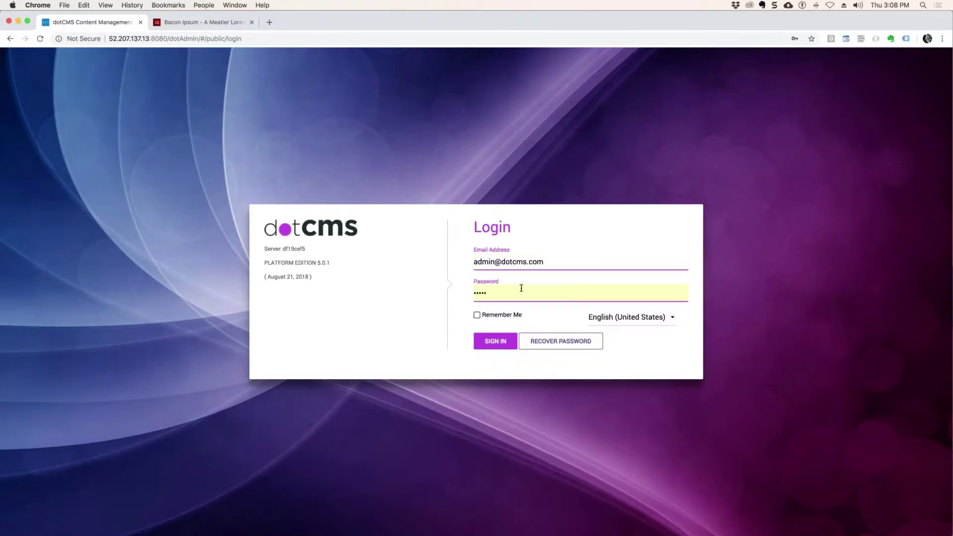
Step: Sign in as administrator and open the System > Users list
{"action": "left_click", "coordinate": [497, 342]}
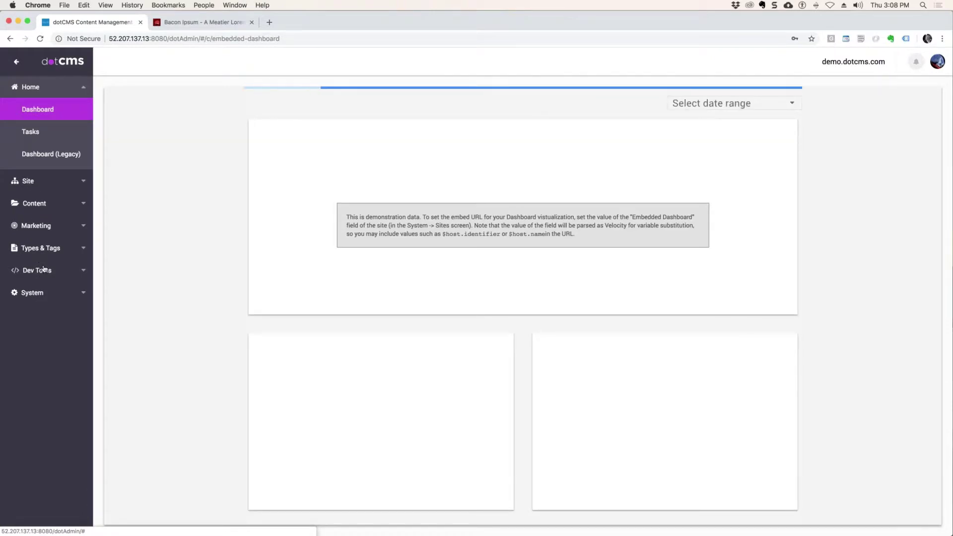
{"action": "left_click", "coordinate": [46, 294]}
{"action": "left_click", "coordinate": [55, 248]}
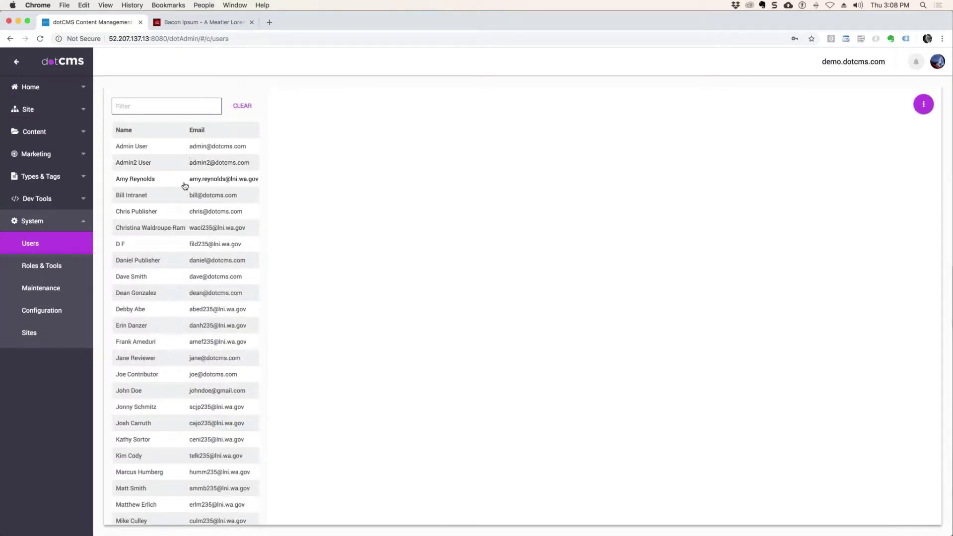
Step: Filter users by 'jan' and save a new password for the reviewer user
{"action": "left_click", "coordinate": [147, 110]}
{"action": "type", "text": "jane"}
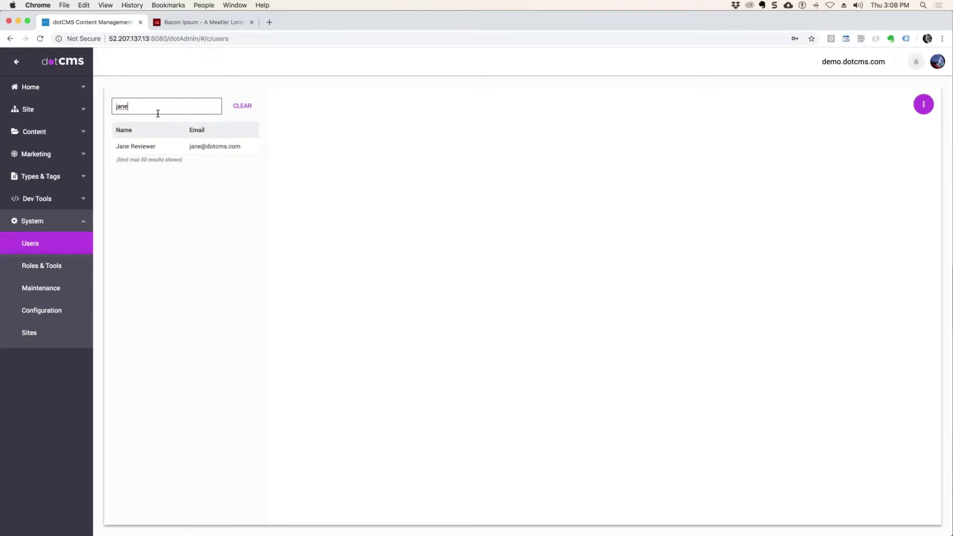
{"action": "left_click", "coordinate": [159, 146]}
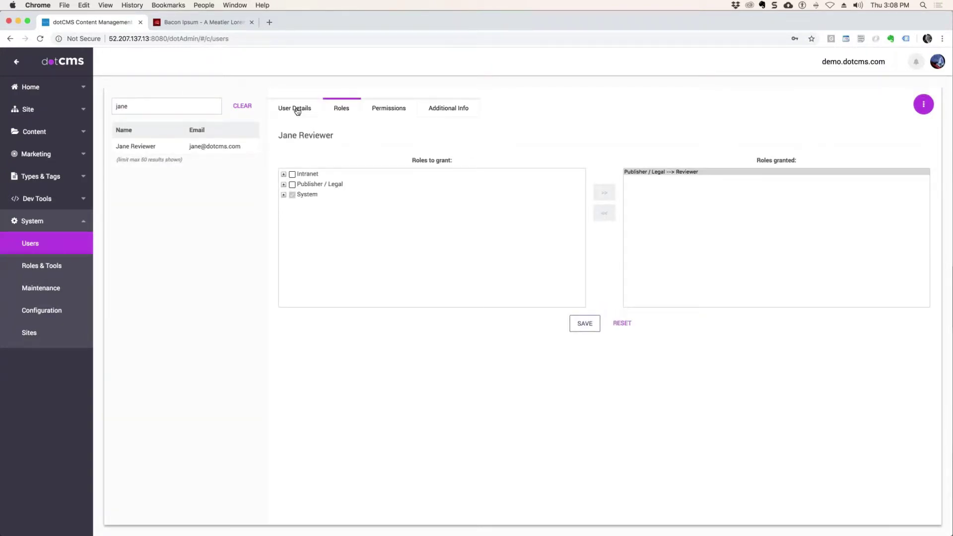
{"action": "left_click", "coordinate": [297, 111]}
{"action": "left_click", "coordinate": [337, 243]}
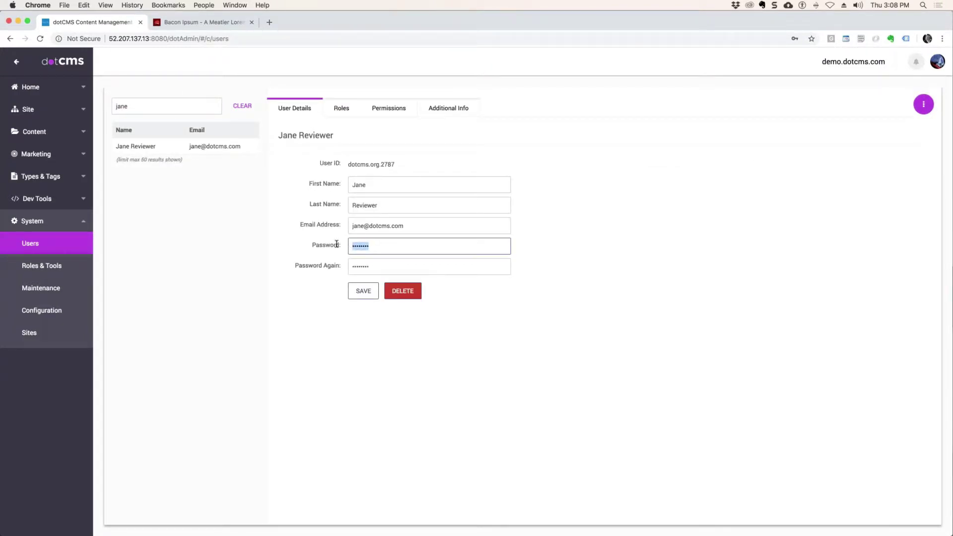
{"action": "type", "text": "passwo"}
{"action": "left_click", "coordinate": [315, 262]}
{"action": "type", "text": "pa"}
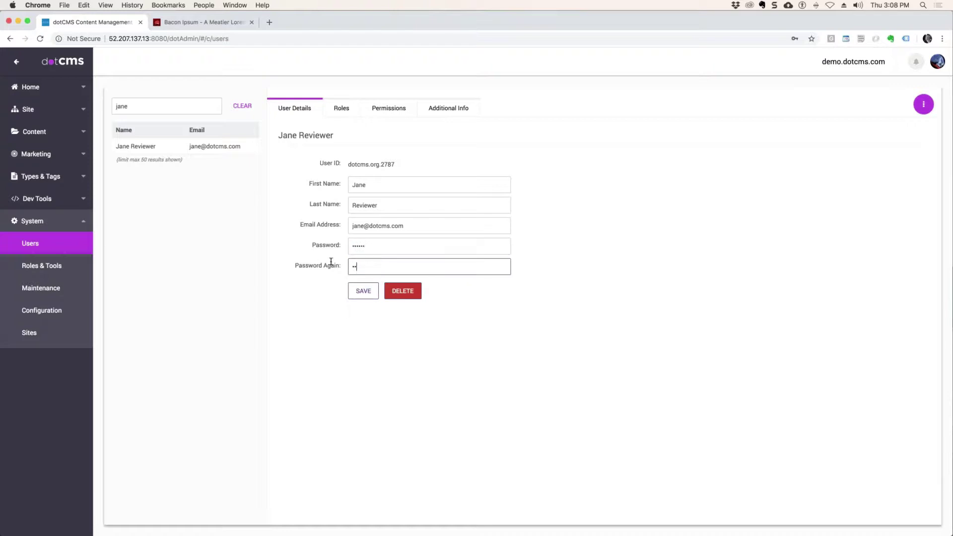
{"action": "left_click", "coordinate": [368, 292]}
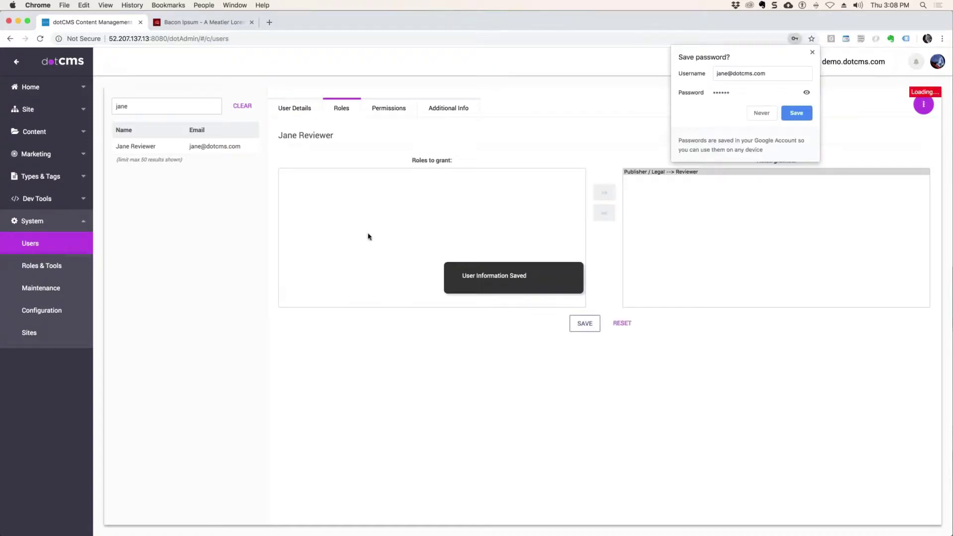
Step: Filter users by 'chris' and save a new password for the publisher user
{"action": "double_click", "coordinate": [124, 106]}
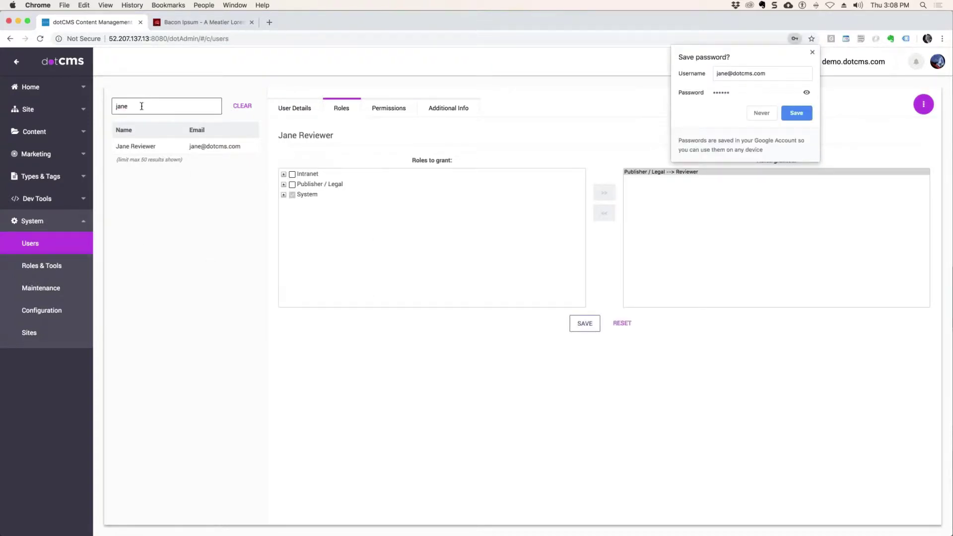
{"action": "type", "text": "chris"}
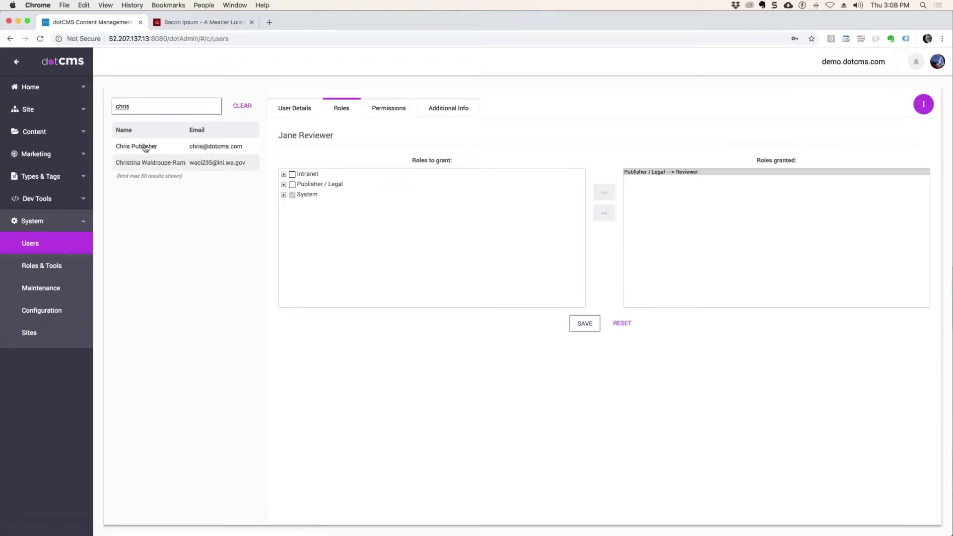
{"action": "left_click", "coordinate": [144, 146]}
{"action": "left_click", "coordinate": [301, 108]}
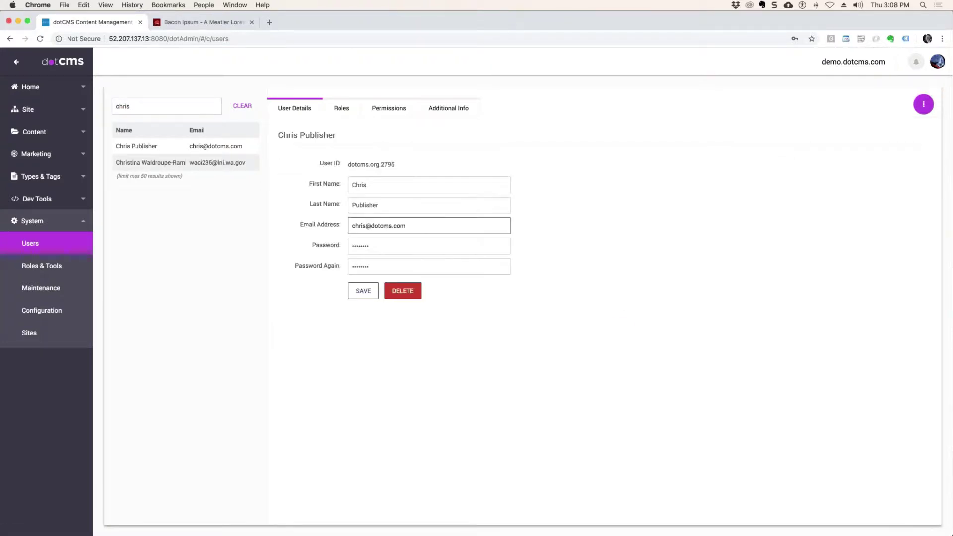
{"action": "key", "text": "Tab"}
{"action": "type", "text": "ch"}
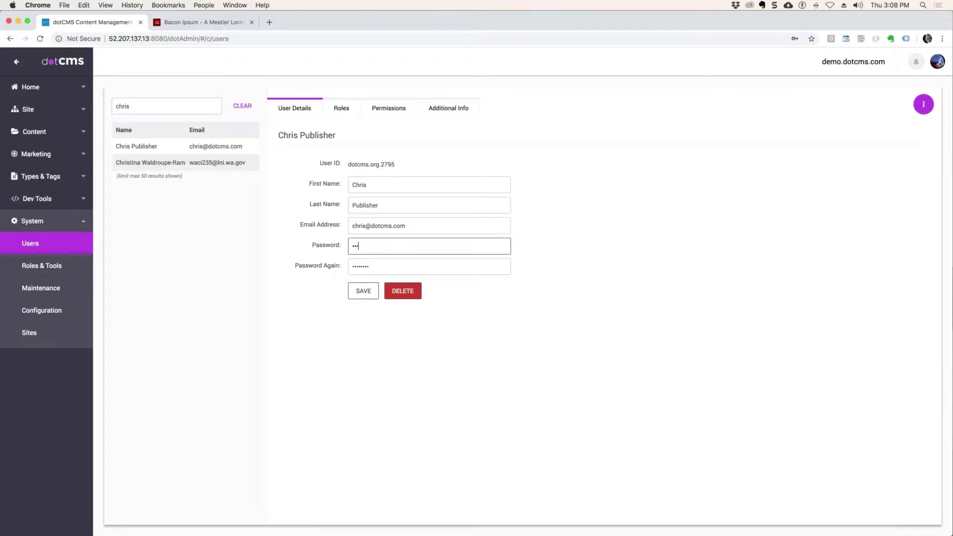
{"action": "key", "text": "Tab"}
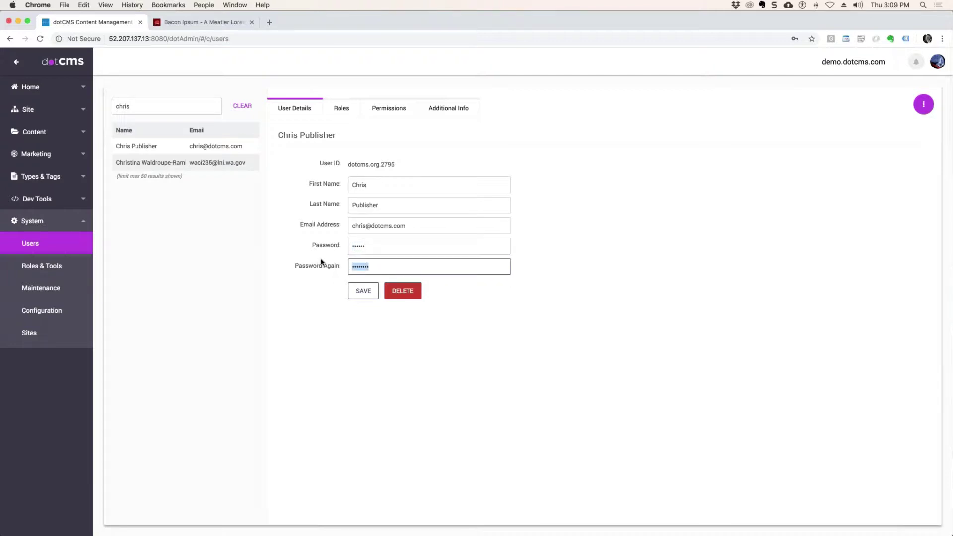
{"action": "type", "text": "c"}
{"action": "left_click", "coordinate": [371, 293]}
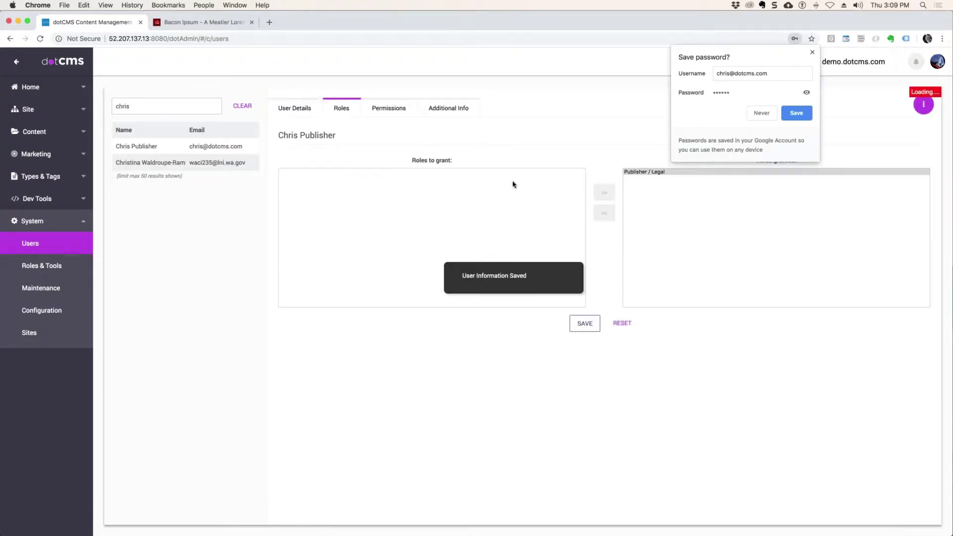
{"action": "left_click", "coordinate": [796, 113]}
Step: Use Login As to act as the reviewer user
{"action": "left_click", "coordinate": [937, 62]}
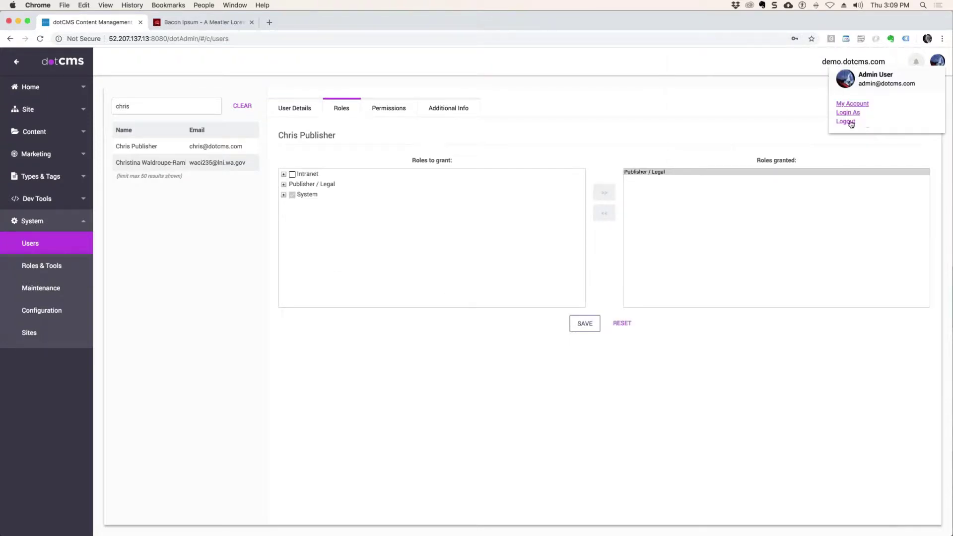
{"action": "left_click", "coordinate": [848, 112]}
{"action": "left_click", "coordinate": [489, 295]}
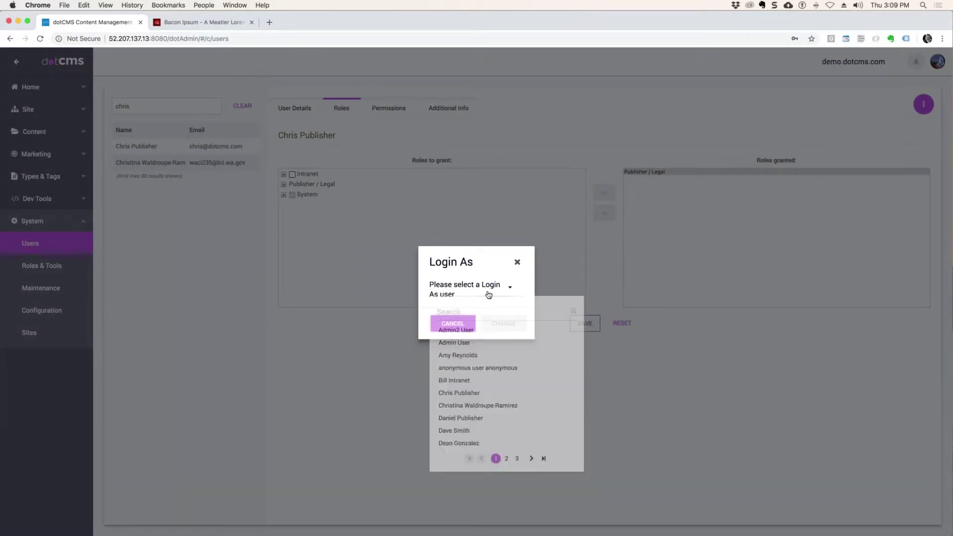
{"action": "left_click", "coordinate": [455, 313]}
{"action": "type", "text": "Jane"}
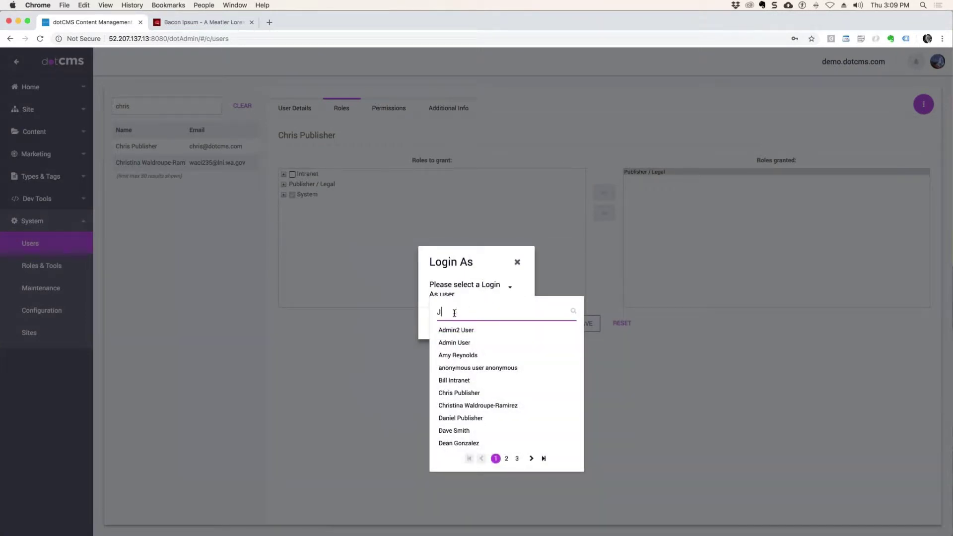
{"action": "left_click", "coordinate": [469, 331]}
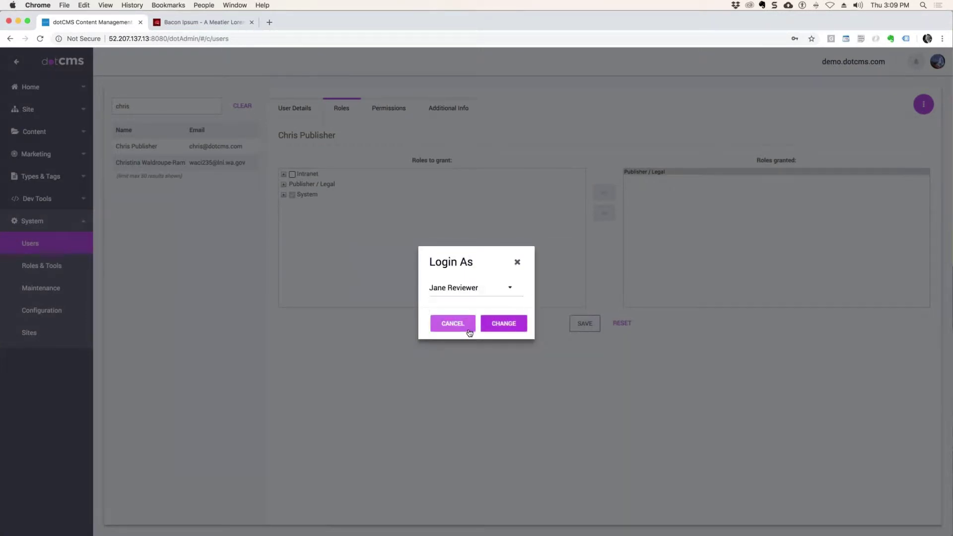
{"action": "left_click", "coordinate": [505, 327]}
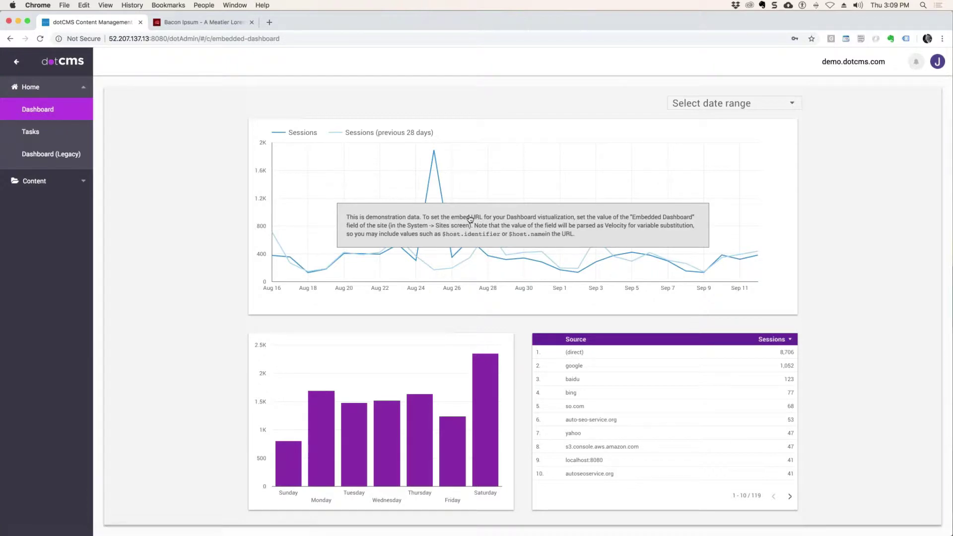
Step: Check the reviewer's Tasks, including resolved ones, then Logout As
{"action": "left_click", "coordinate": [31, 132]}
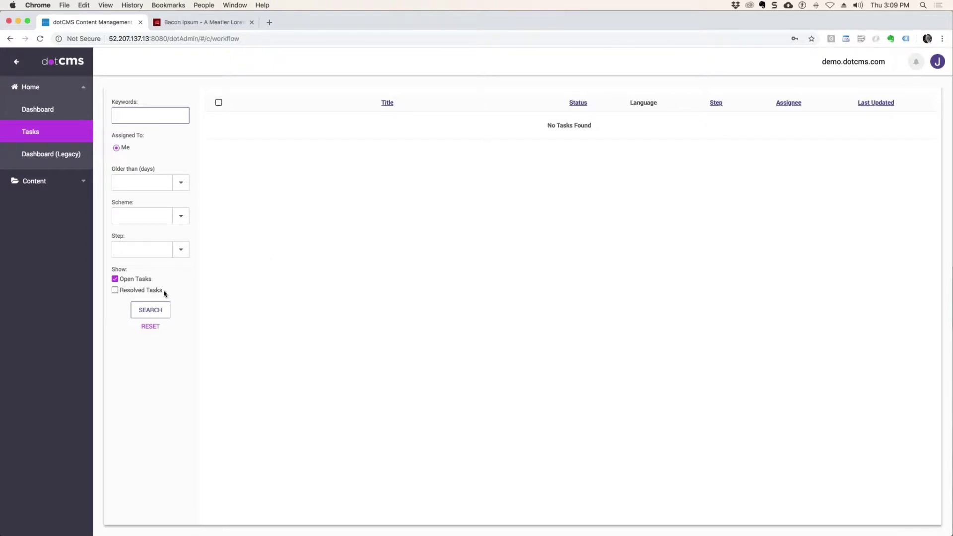
{"action": "left_click", "coordinate": [115, 290]}
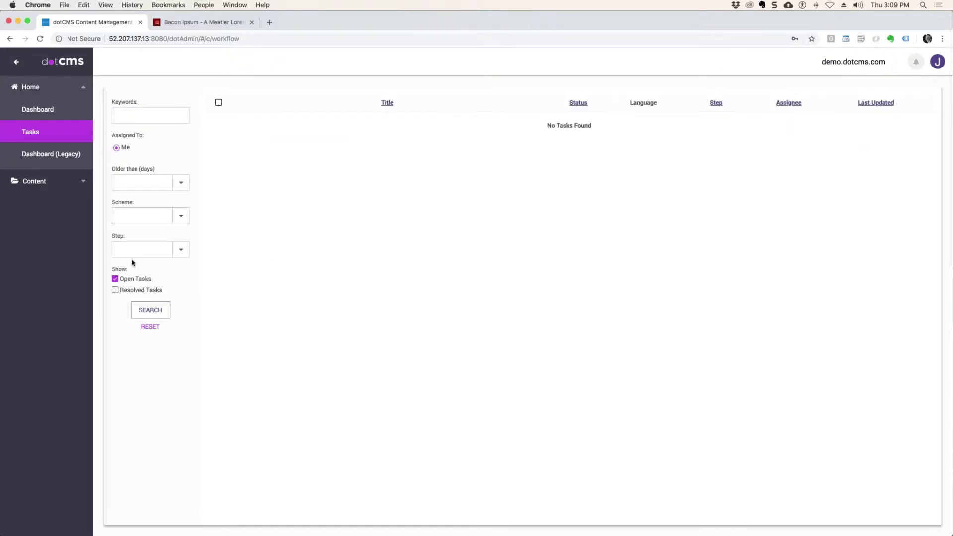
{"action": "left_click", "coordinate": [938, 62]}
{"action": "left_click", "coordinate": [850, 103]}
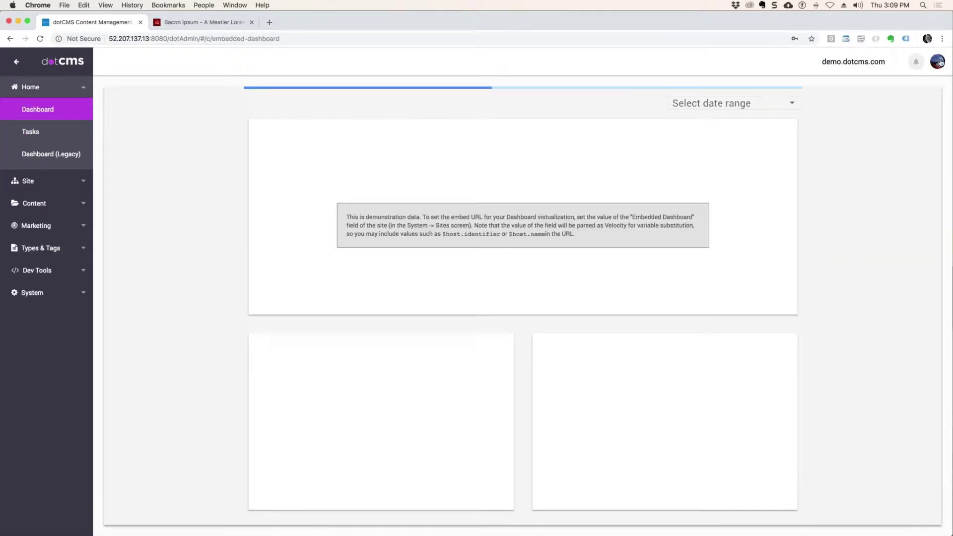
Step: Use Login As to act as the contributor user
{"action": "left_click", "coordinate": [938, 62]}
{"action": "left_click", "coordinate": [849, 113]}
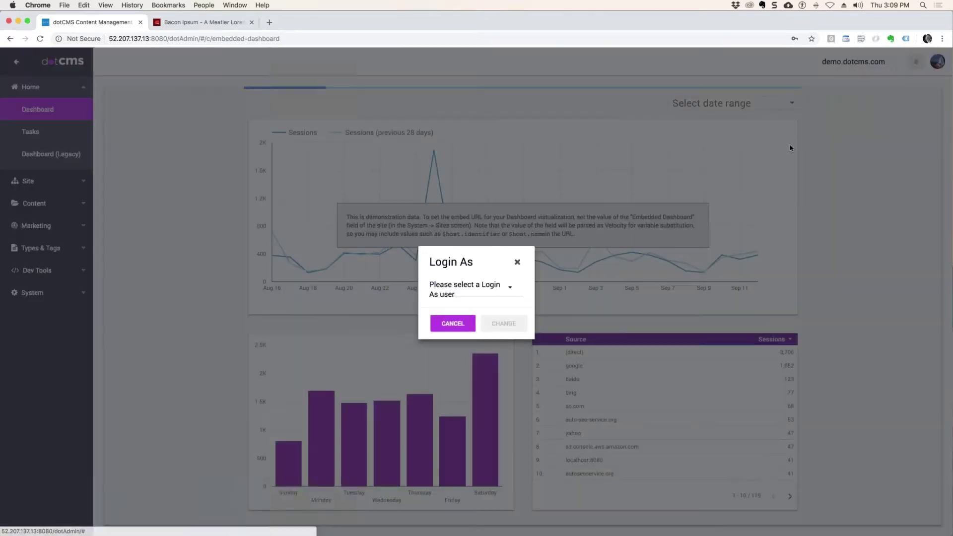
{"action": "left_click", "coordinate": [487, 297]}
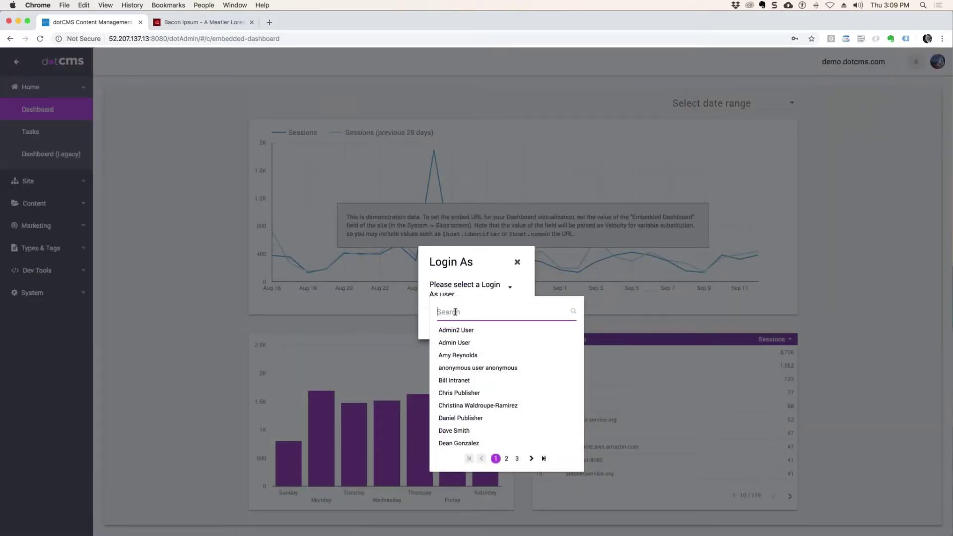
{"action": "type", "text": "Joe"}
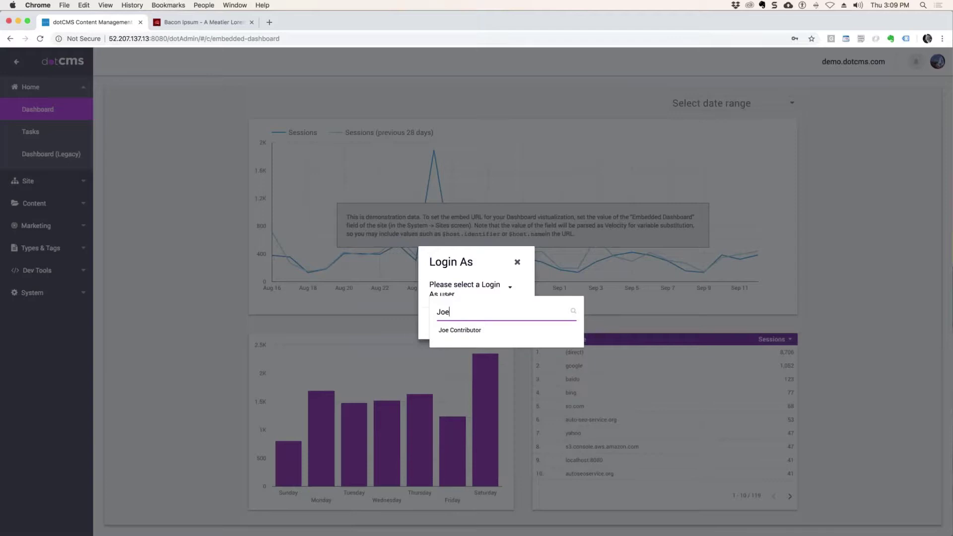
{"action": "left_click", "coordinate": [457, 330]}
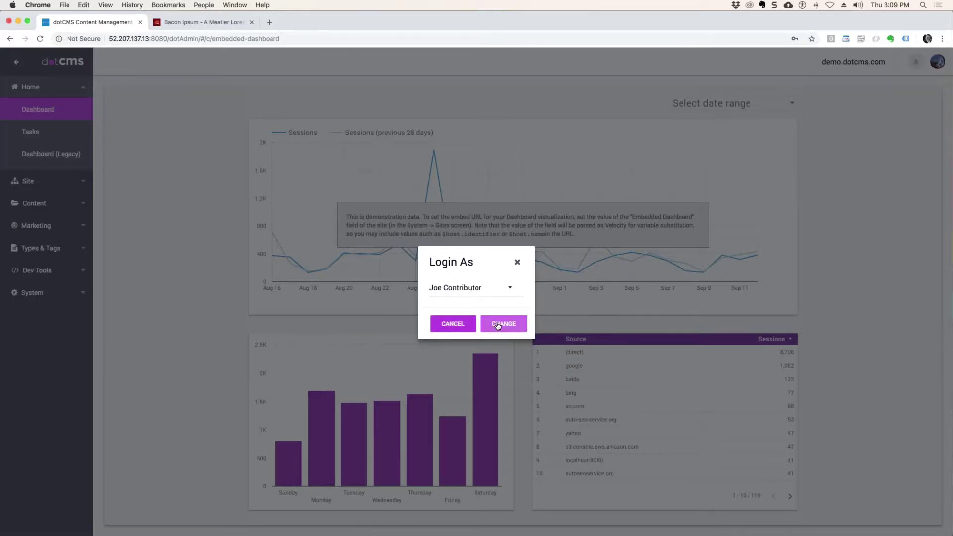
{"action": "left_click", "coordinate": [498, 324]}
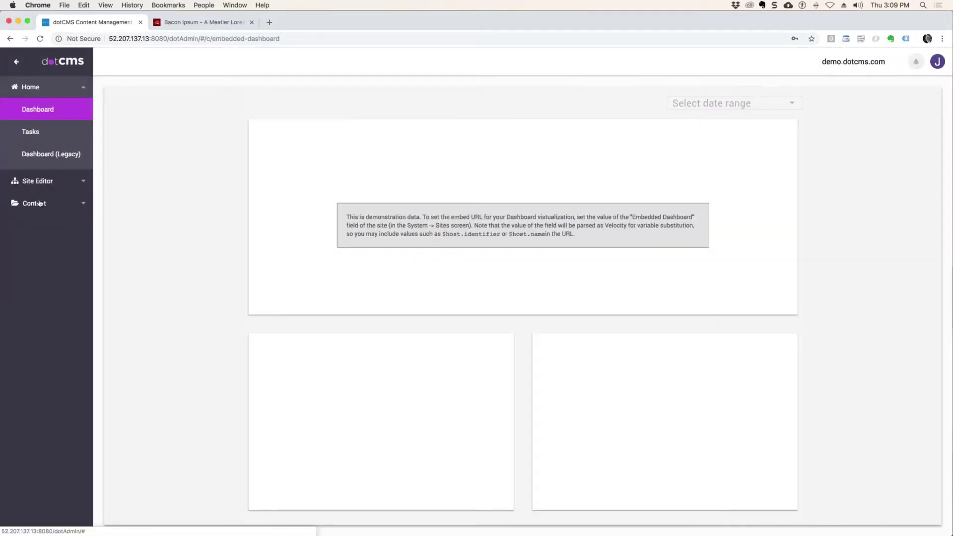
Step: Open GeoStorm.jpg from Content Search and start Send for Review
{"action": "left_click", "coordinate": [39, 203]}
{"action": "left_click", "coordinate": [31, 154]}
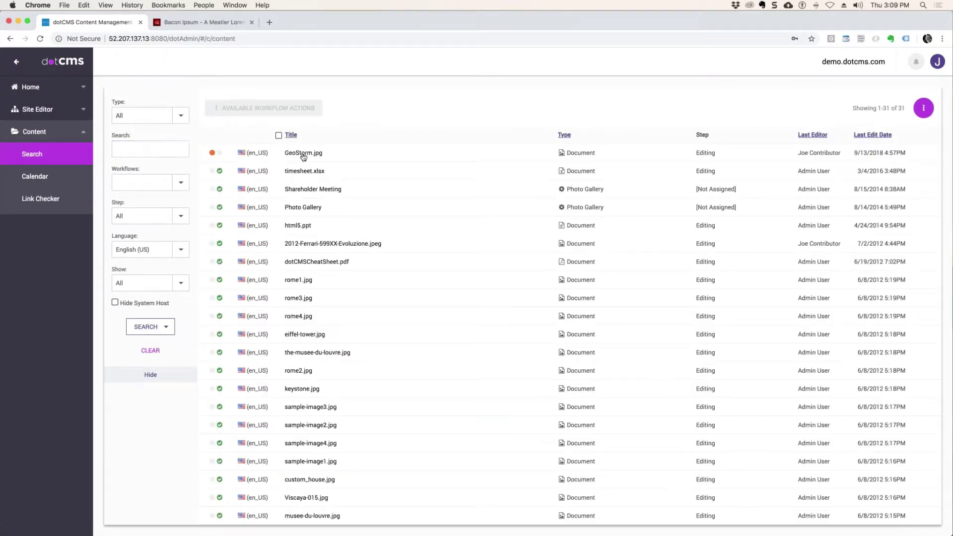
{"action": "left_click", "coordinate": [303, 154]}
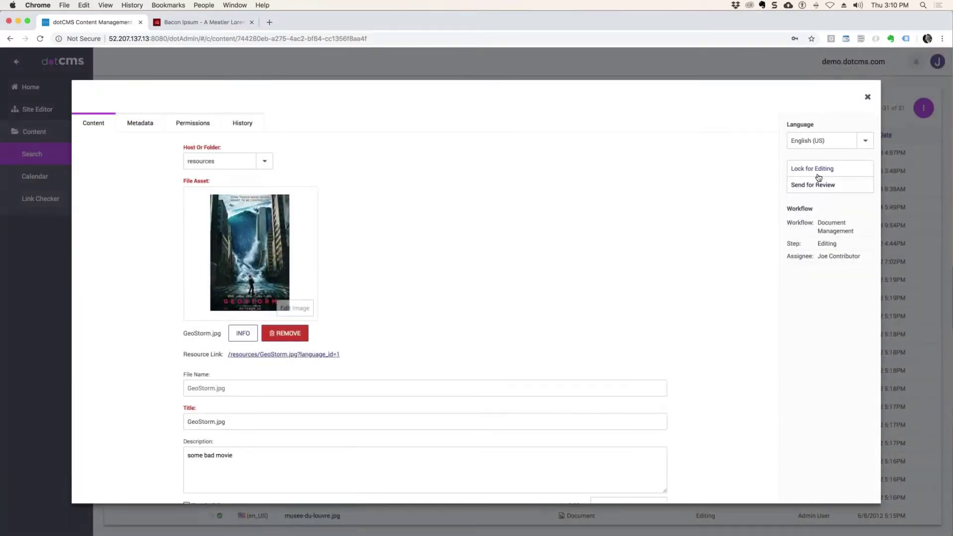
{"action": "left_click", "coordinate": [819, 185]}
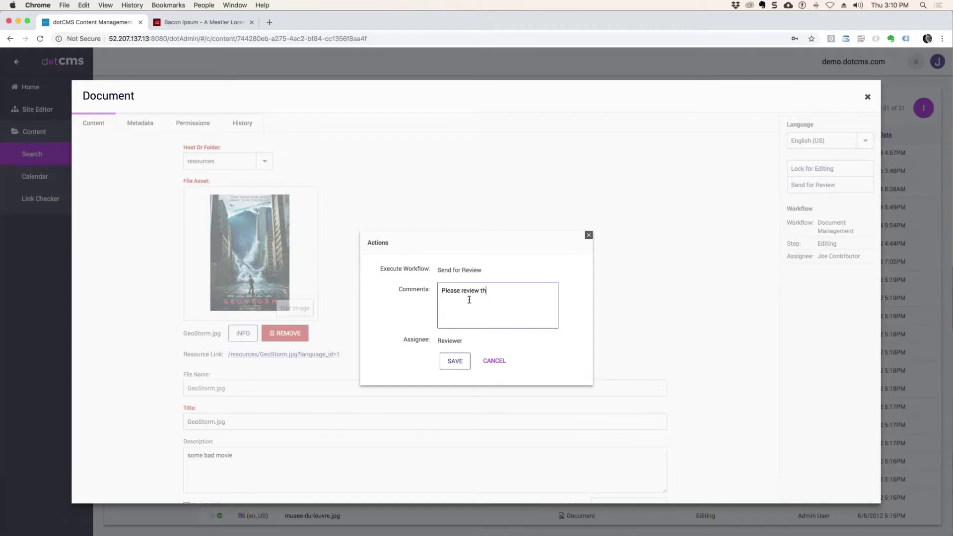
Step: Save the review request for GeoStorm.jpg, close it, and Logout As the contributor
{"action": "left_click", "coordinate": [455, 362]}
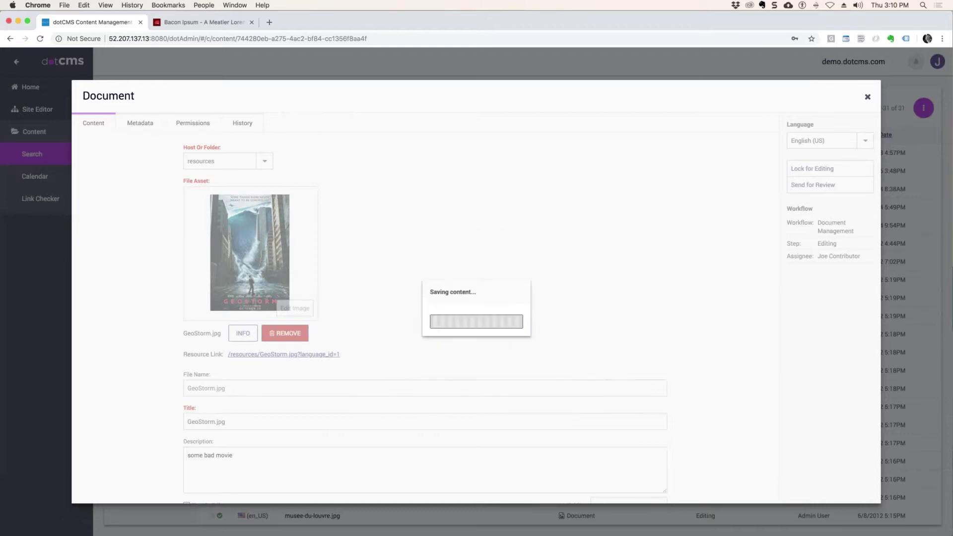
{"action": "left_click", "coordinate": [867, 96]}
{"action": "left_click", "coordinate": [937, 62]}
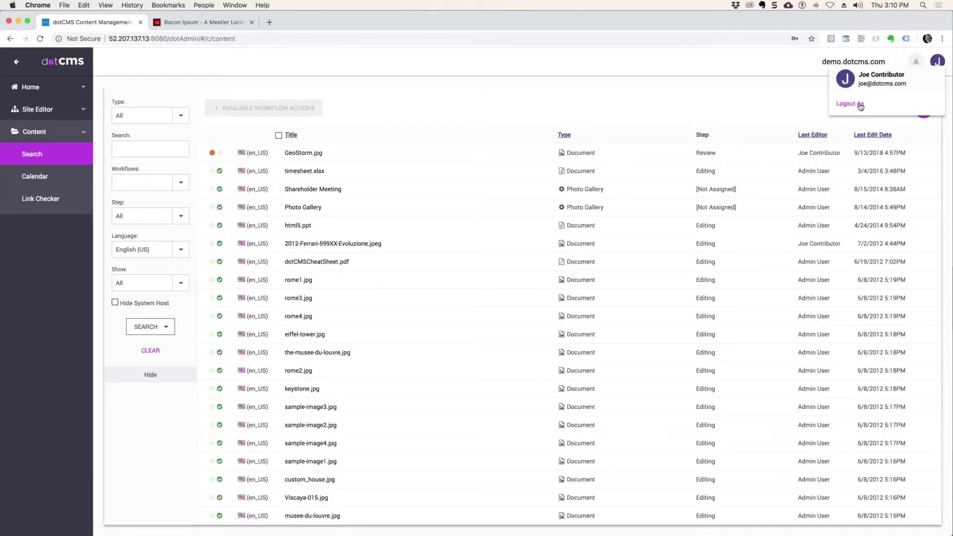
{"action": "left_click", "coordinate": [860, 105]}
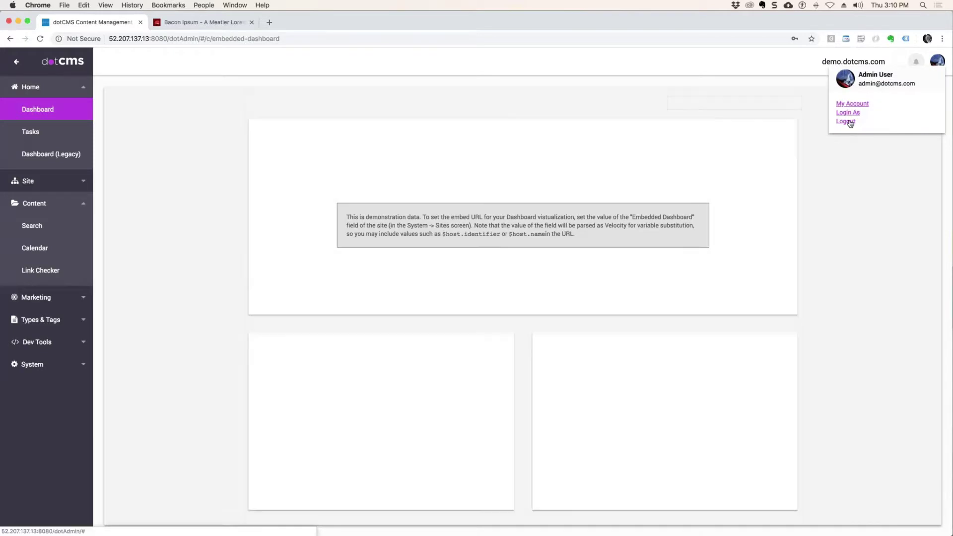
Step: Log in as the reviewer user and open their Tasks list
{"action": "left_click", "coordinate": [858, 113]}
{"action": "left_click", "coordinate": [472, 293]}
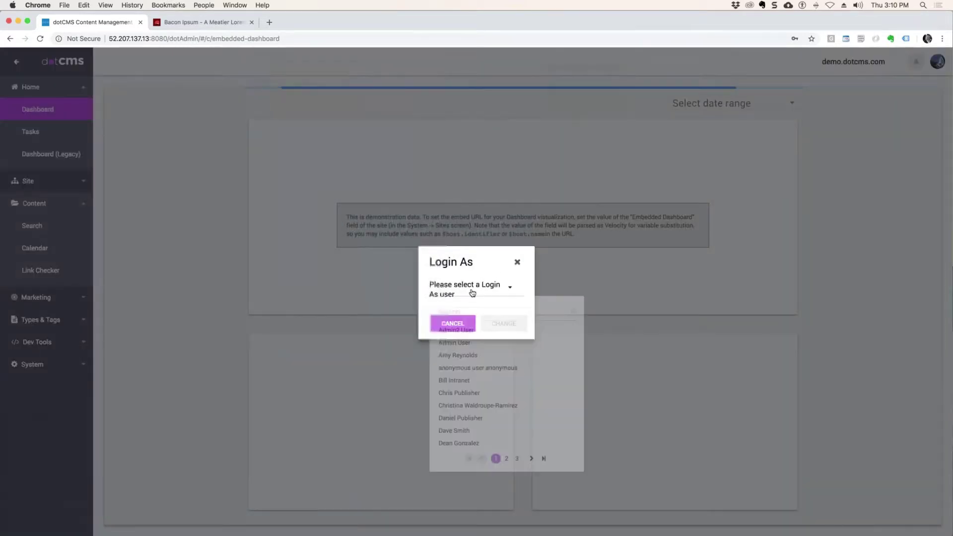
{"action": "left_click", "coordinate": [457, 312]}
{"action": "type", "text": "Jane"}
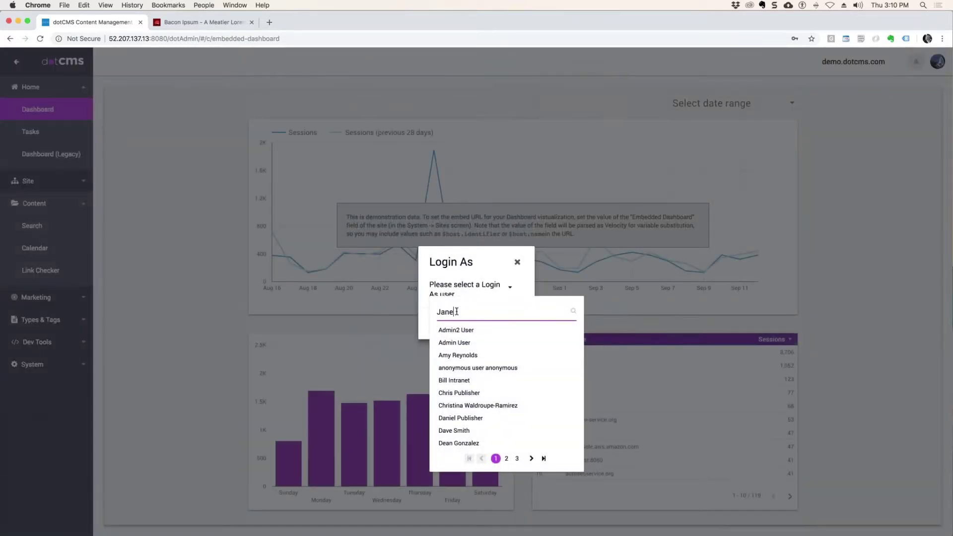
{"action": "left_click", "coordinate": [472, 331]}
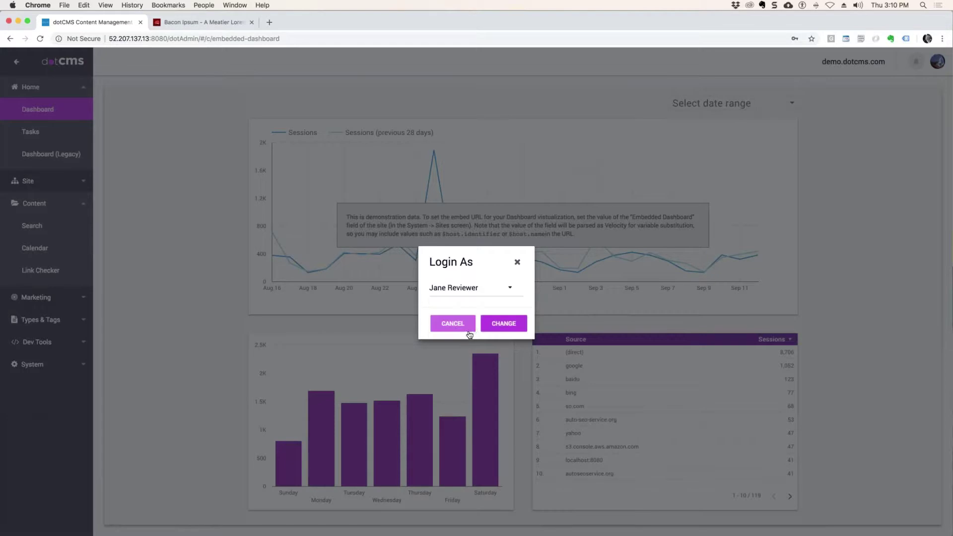
{"action": "left_click", "coordinate": [493, 326]}
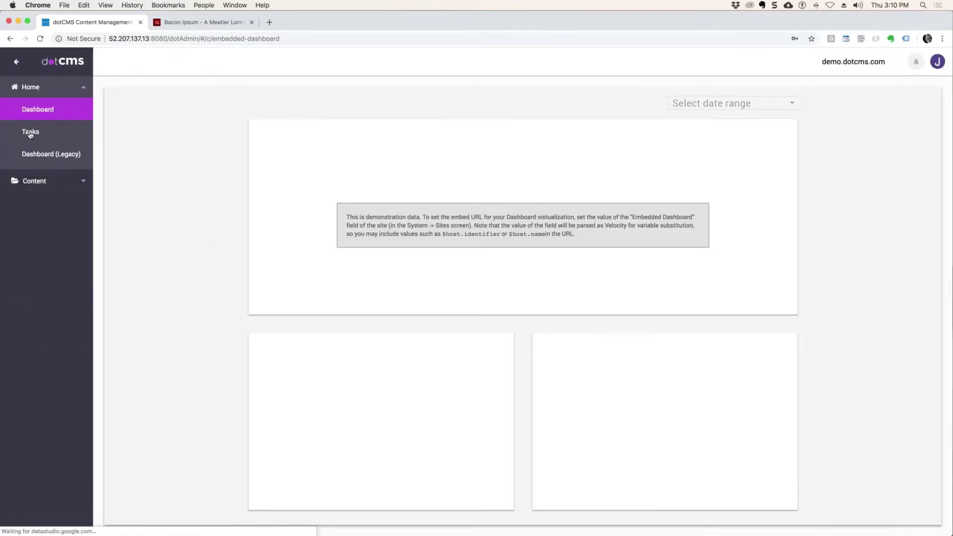
{"action": "left_click", "coordinate": [31, 133]}
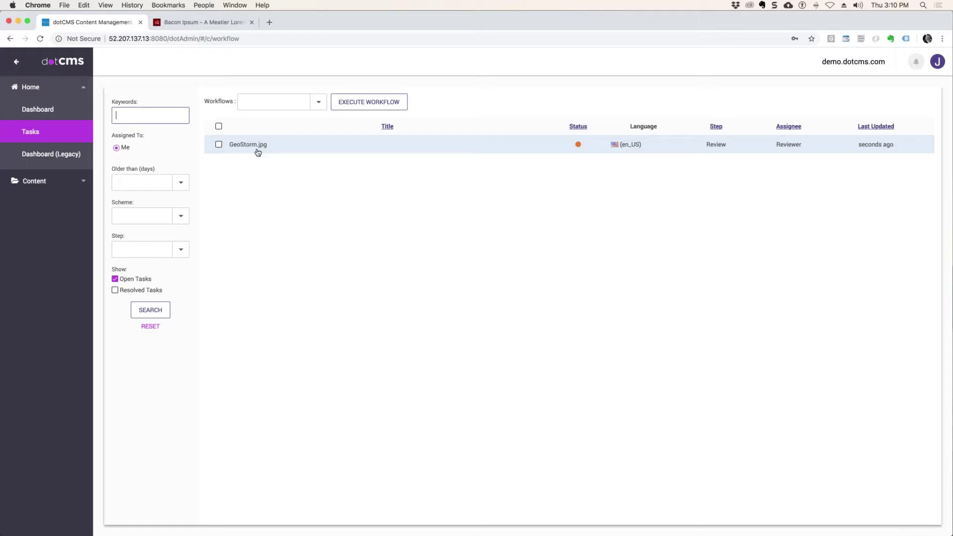
Step: Open the GeoStorm.jpg task and review its comment history
{"action": "left_click", "coordinate": [257, 149]}
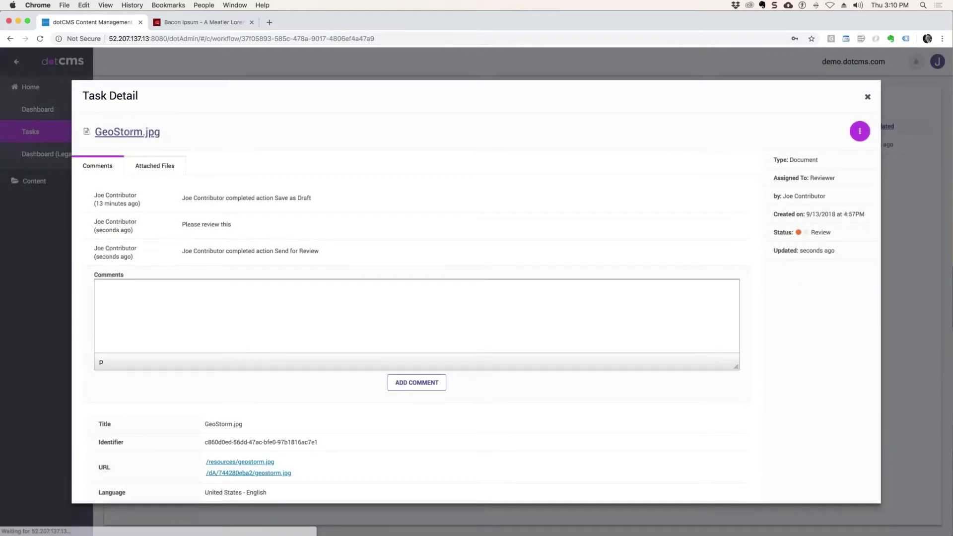
{"action": "triple_click", "coordinate": [328, 202]}
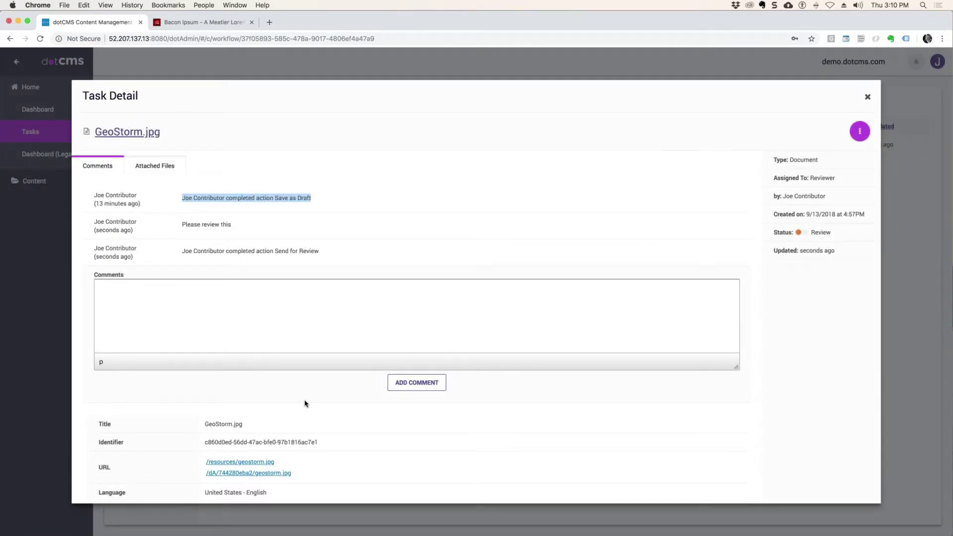
{"action": "scroll", "coordinate": [305, 405], "scroll_direction": "down", "scroll_amount": 5}
{"action": "scroll", "coordinate": [310, 423], "scroll_direction": "down", "scroll_amount": 5}
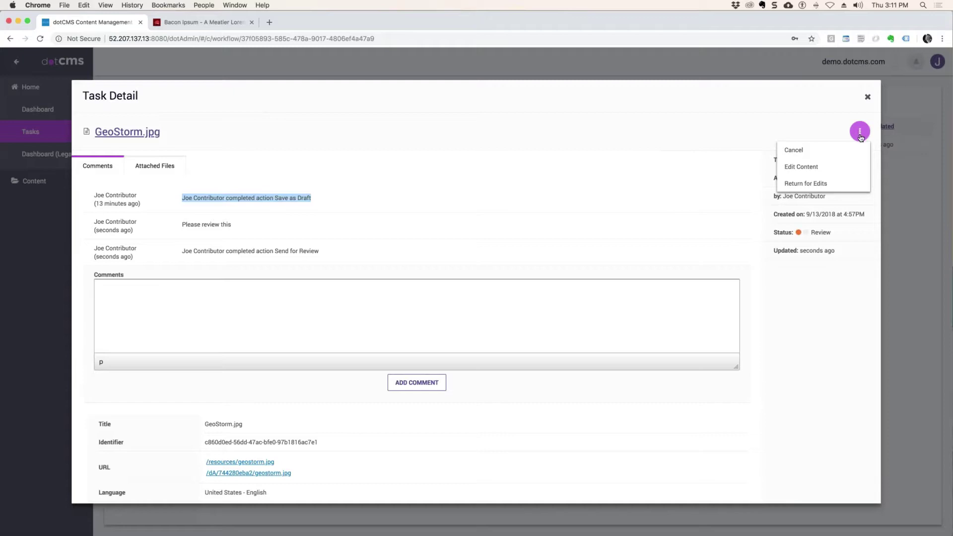
Step: Choose Edit Content for GeoStorm.jpg and scroll through its content form
{"action": "left_click", "coordinate": [803, 167]}
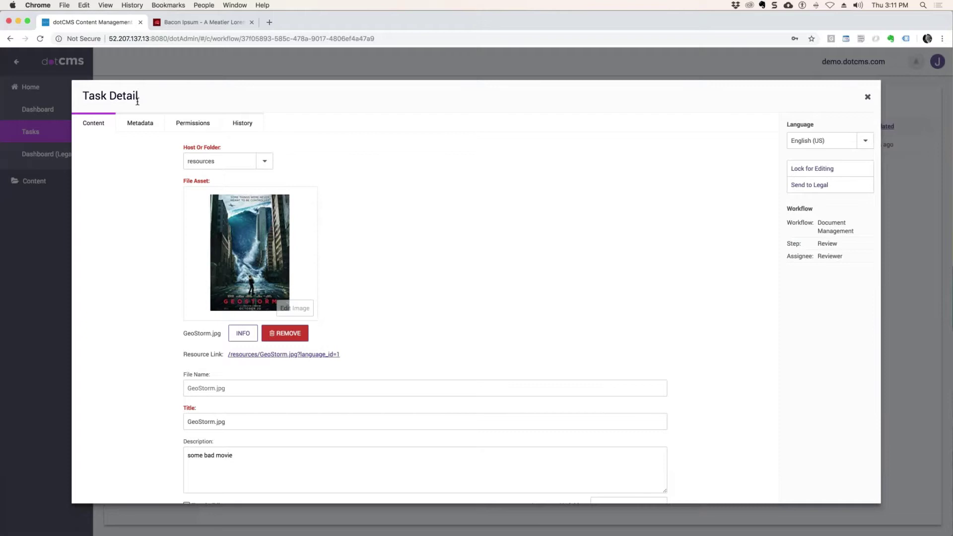
{"action": "left_click_drag", "start_coordinate": [145, 97], "coordinate": [82, 97]}
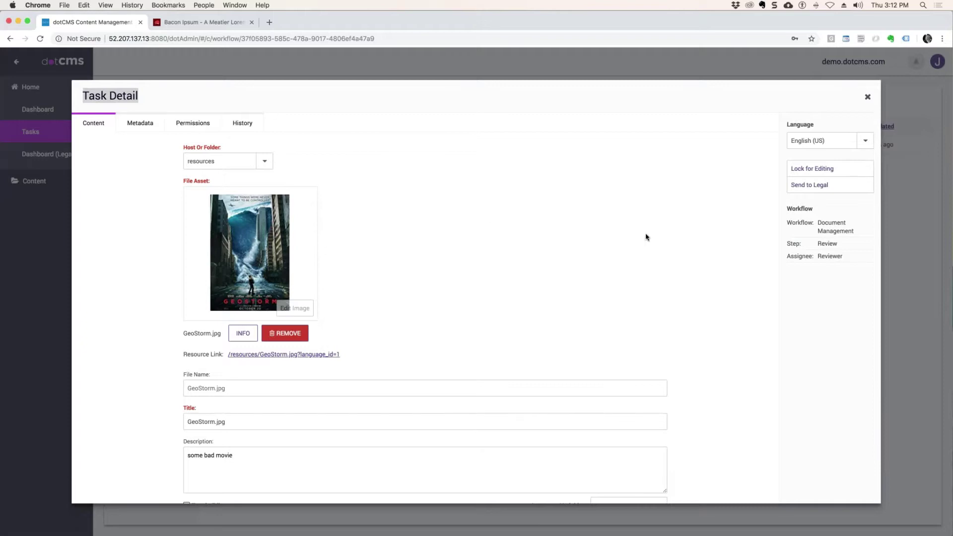
{"action": "scroll", "coordinate": [674, 209], "scroll_direction": "down", "scroll_amount": 1}
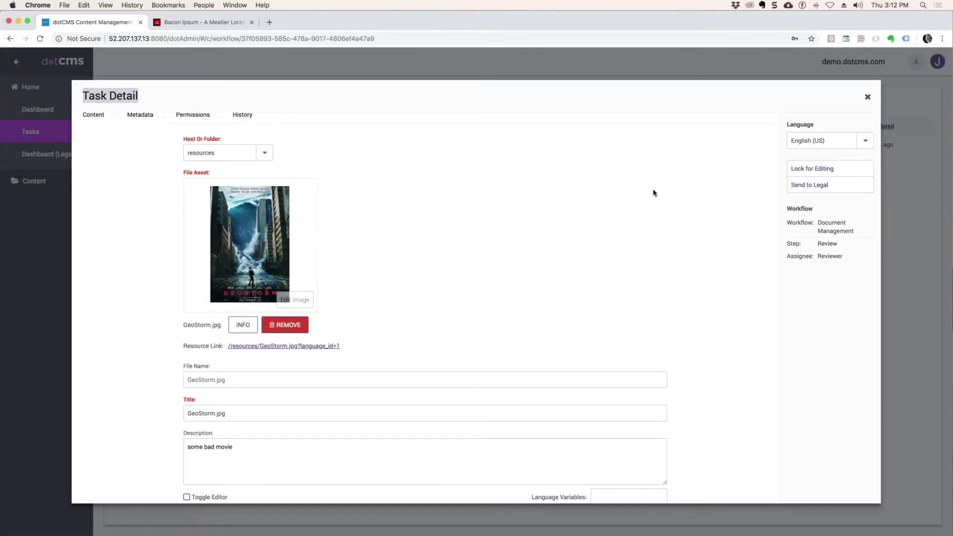
{"action": "scroll", "coordinate": [556, 248], "scroll_direction": "down", "scroll_amount": 5}
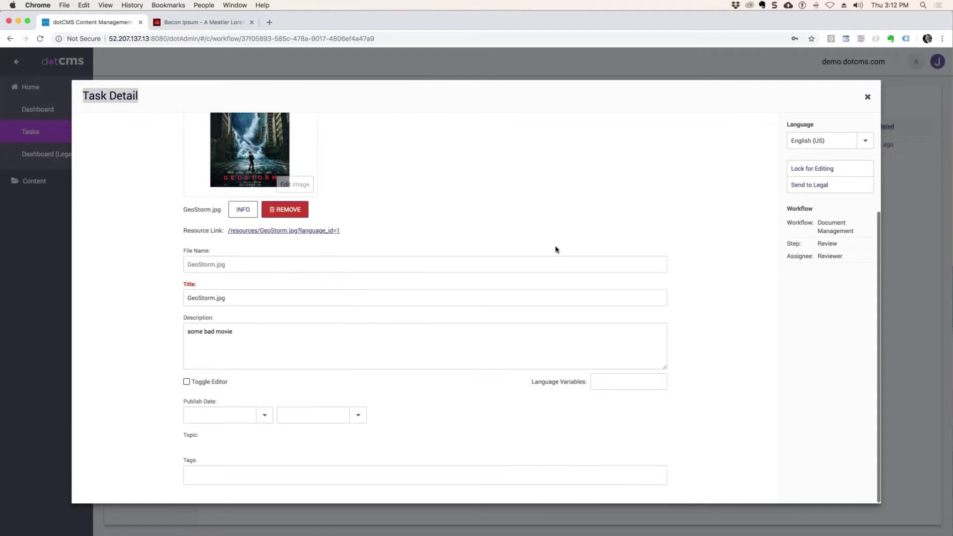
{"action": "scroll", "coordinate": [555, 248], "scroll_direction": "up", "scroll_amount": 6}
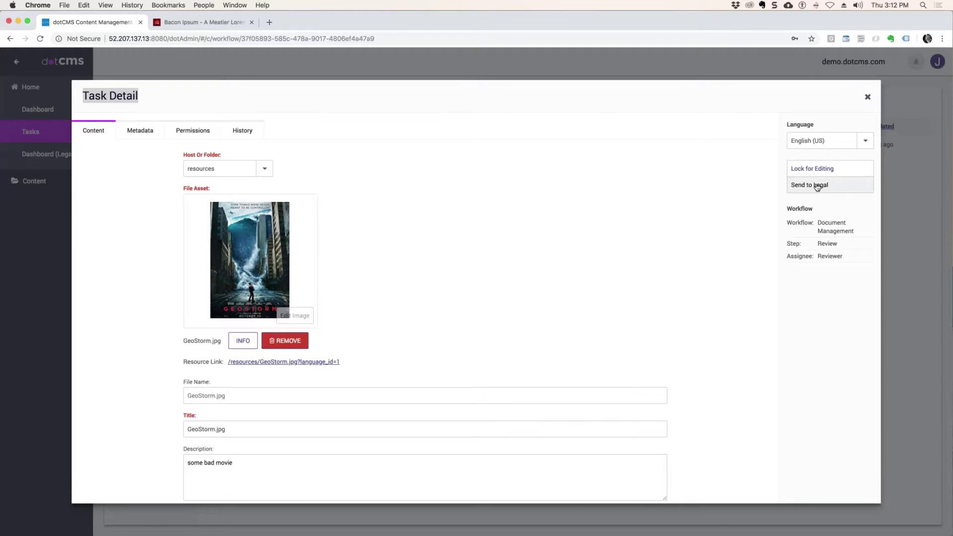
Step: Send GeoStorm.jpg to Legal Approval with the comment 'Ready for publishing'
{"action": "left_click", "coordinate": [820, 168]}
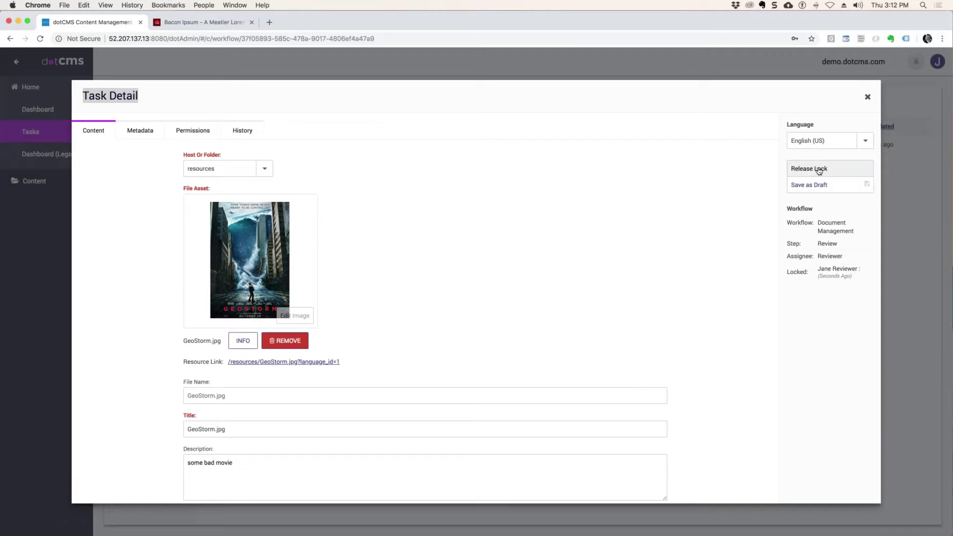
{"action": "left_click", "coordinate": [806, 170]}
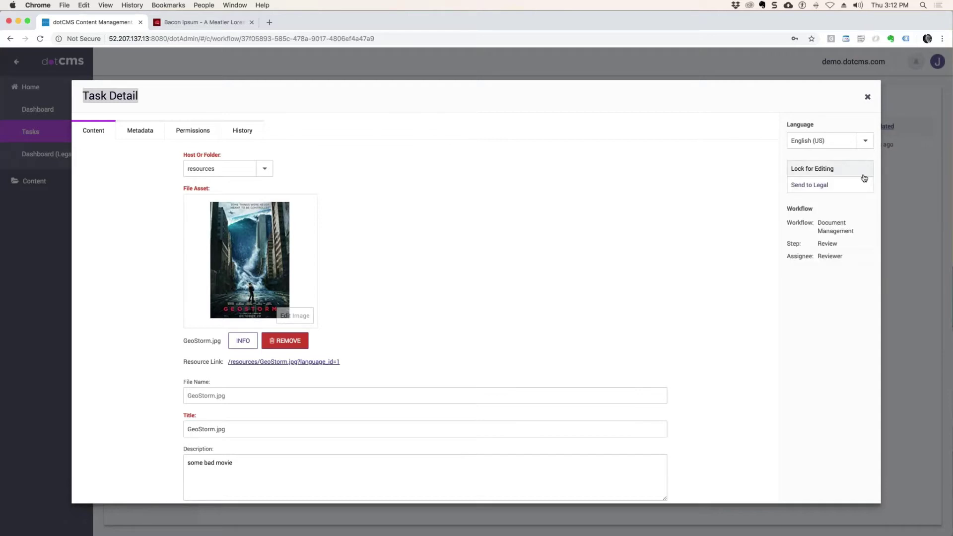
{"action": "left_click", "coordinate": [813, 188]}
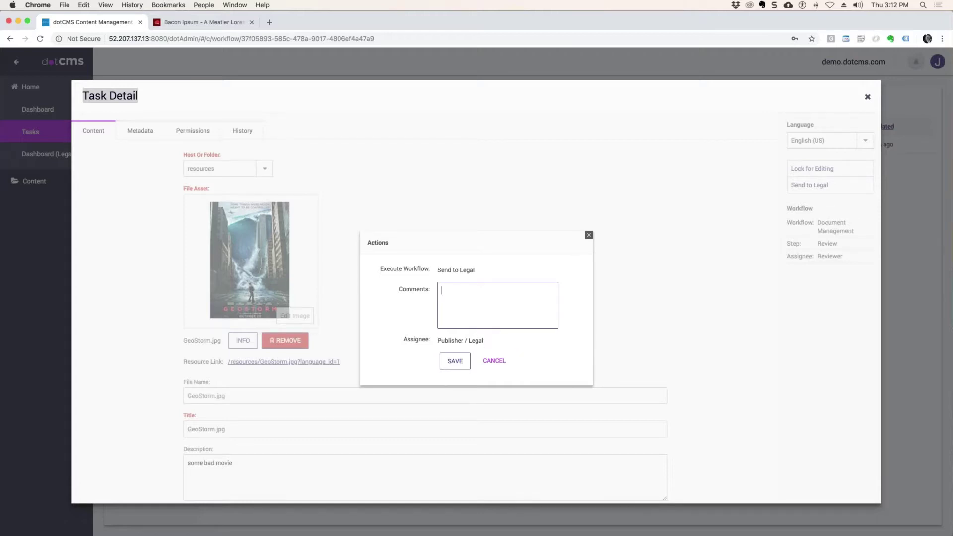
{"action": "left_click_drag", "start_coordinate": [486, 341], "coordinate": [437, 341]}
{"action": "left_click", "coordinate": [466, 303]}
{"action": "type", "text": "Ready for publishing"}
{"action": "left_click", "coordinate": [452, 362]}
Step: Lock the content again and close the Task Detail
{"action": "left_click", "coordinate": [815, 164]}
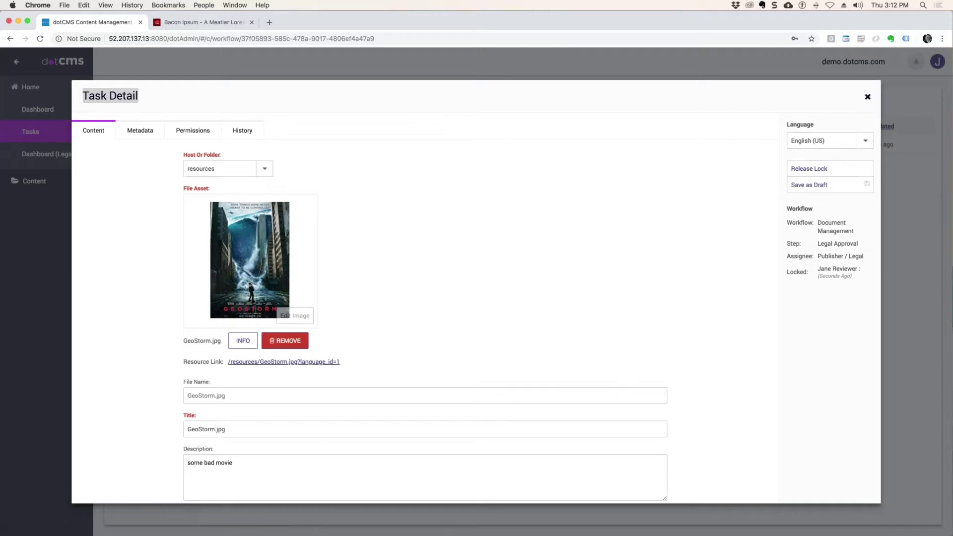
{"action": "left_click", "coordinate": [868, 97]}
{"action": "left_click", "coordinate": [937, 61]}
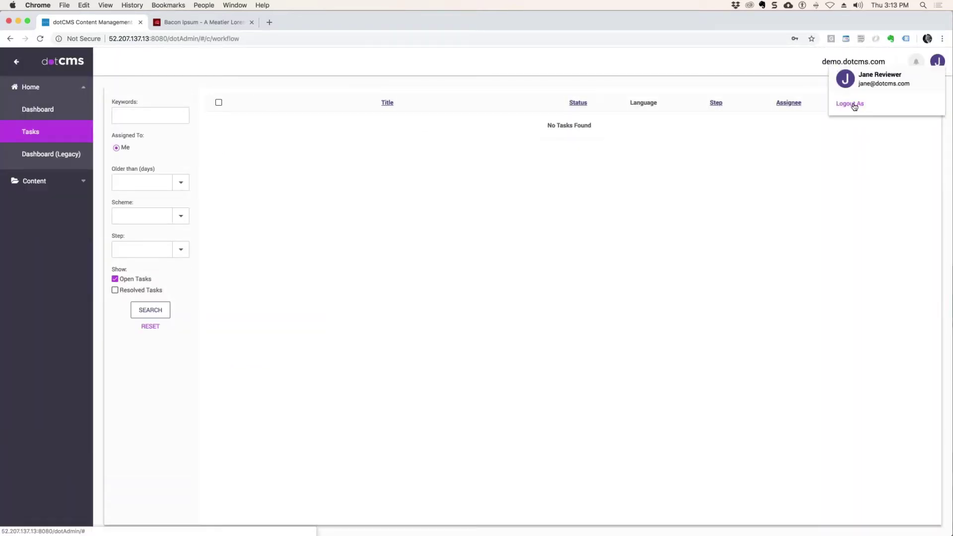
Step: Switch from the reviewer to the publisher user via search 'Chr' and view their Tasks
{"action": "left_click", "coordinate": [854, 104]}
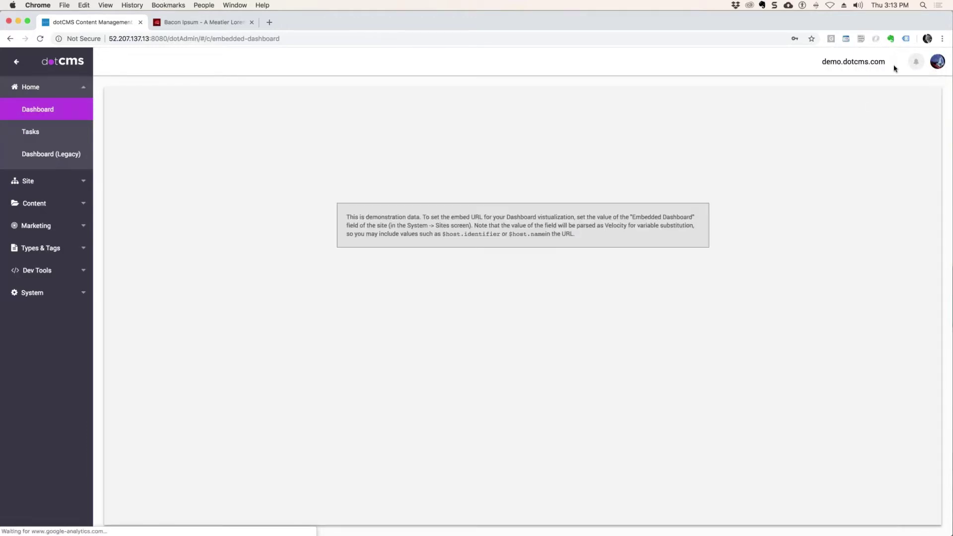
{"action": "left_click", "coordinate": [937, 61]}
{"action": "left_click", "coordinate": [850, 106]}
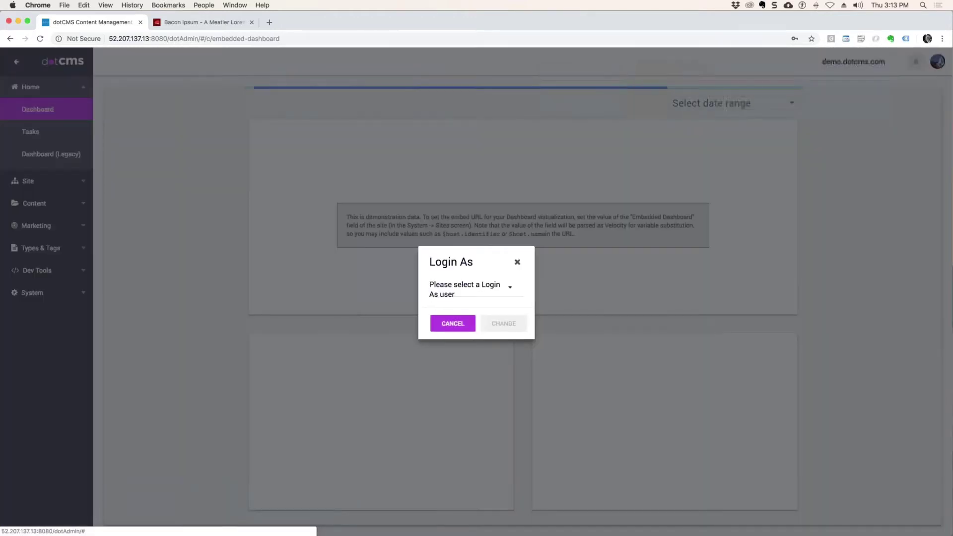
{"action": "left_click", "coordinate": [474, 296]}
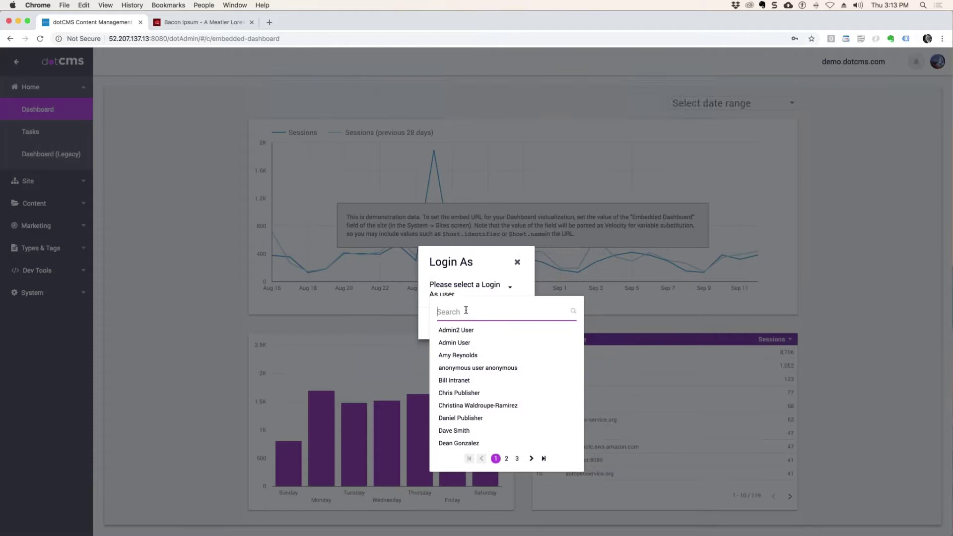
{"action": "type", "text": "Shir"}
{"action": "key", "text": "BackSpace"}
{"action": "type", "text": "Ch"}
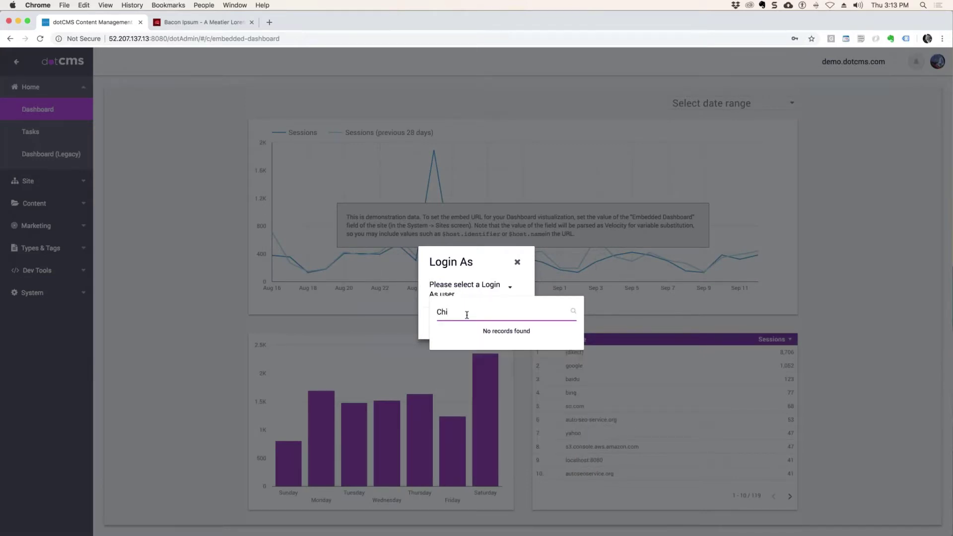
{"action": "type", "text": "r"}
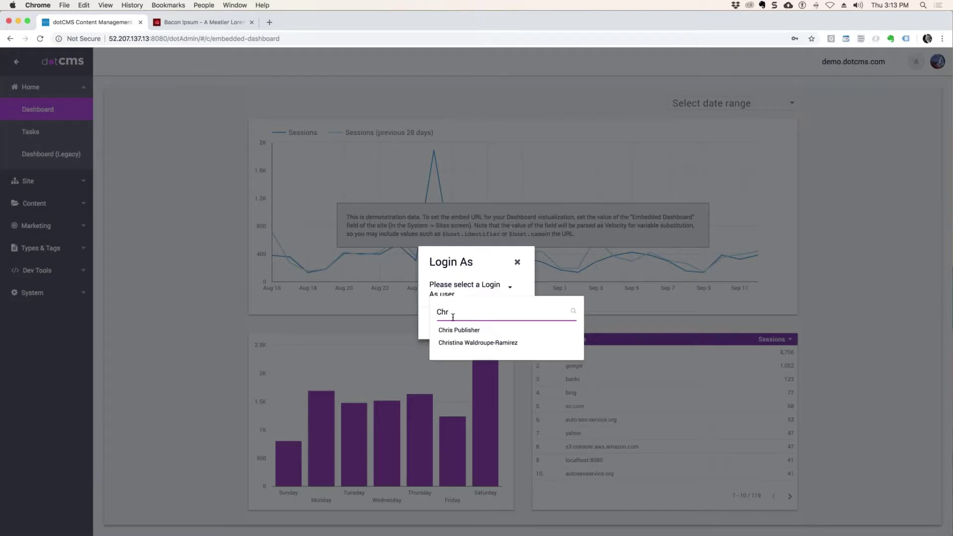
{"action": "left_click", "coordinate": [453, 331]}
{"action": "left_click", "coordinate": [513, 324]}
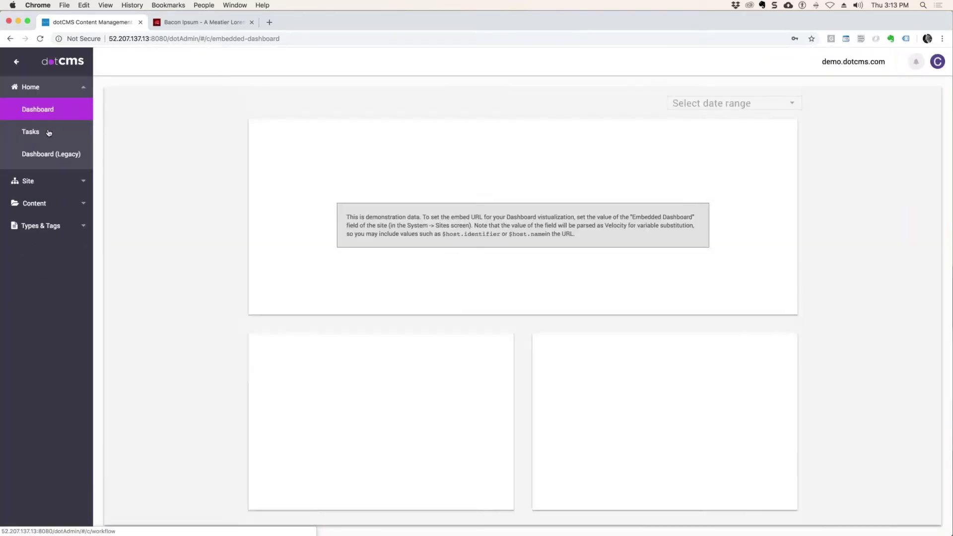
{"action": "left_click", "coordinate": [49, 133]}
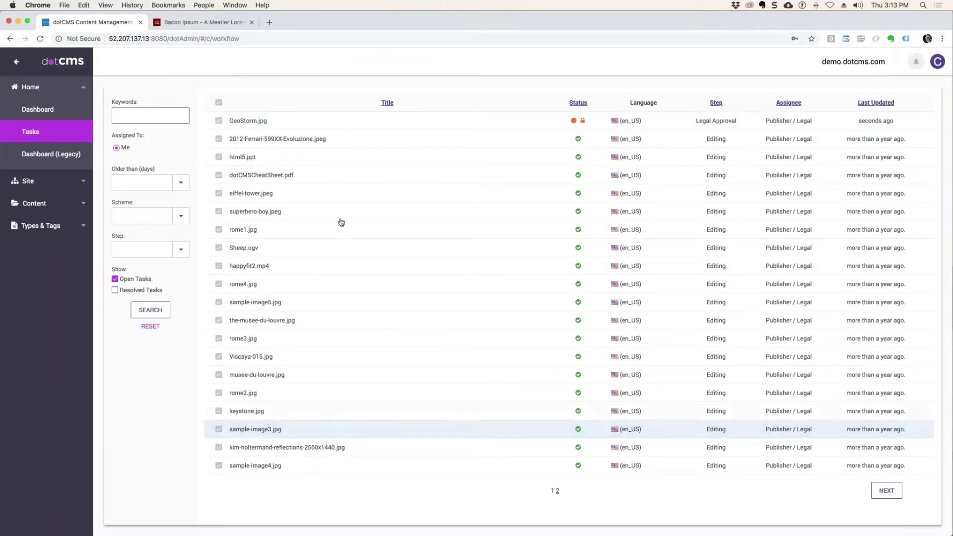
Step: Abandon returning the GeoStorm.jpg task for edits and choose Publish from its workflow actions
{"action": "left_click", "coordinate": [265, 125]}
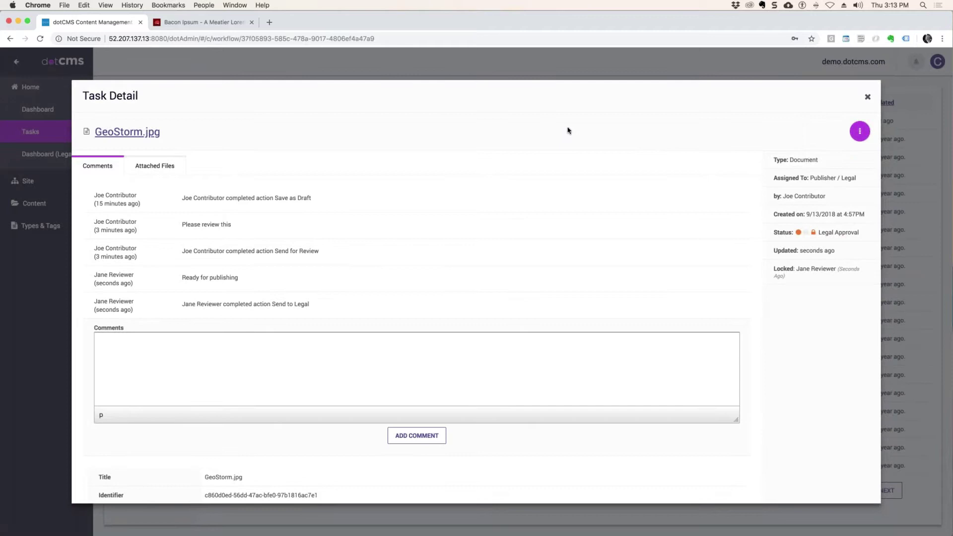
{"action": "left_click", "coordinate": [860, 131]}
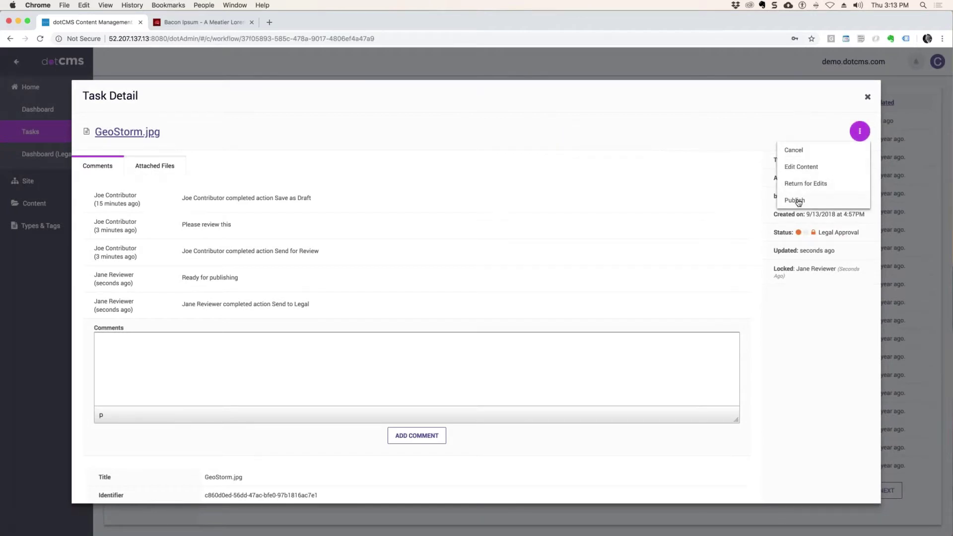
{"action": "left_click", "coordinate": [827, 184]}
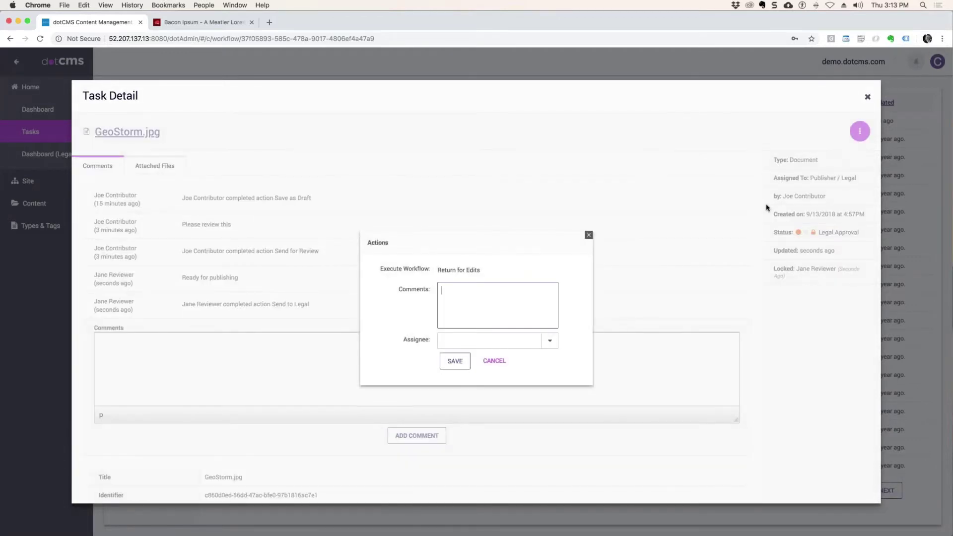
{"action": "key", "text": "Tab"}
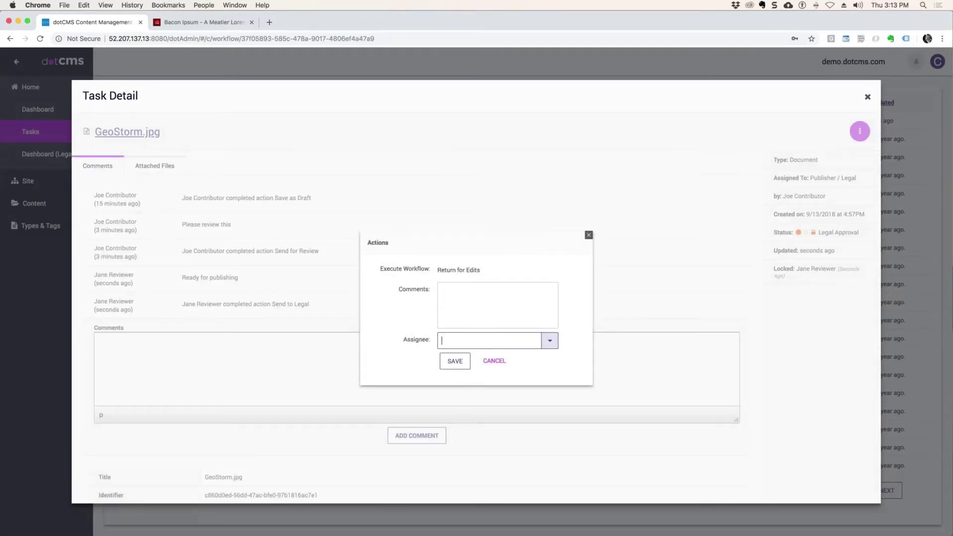
{"action": "left_click", "coordinate": [456, 291]}
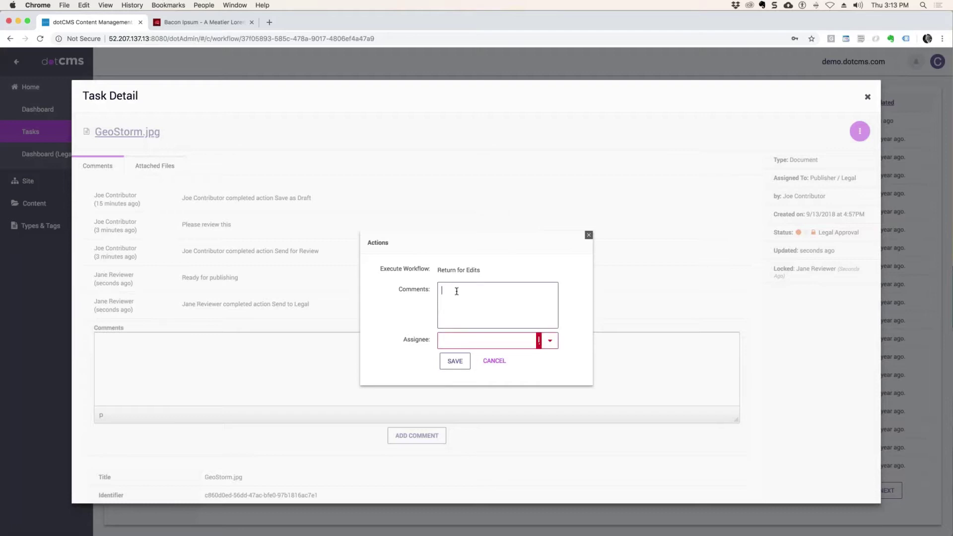
{"action": "left_click", "coordinate": [494, 364]}
{"action": "left_click", "coordinate": [860, 131]}
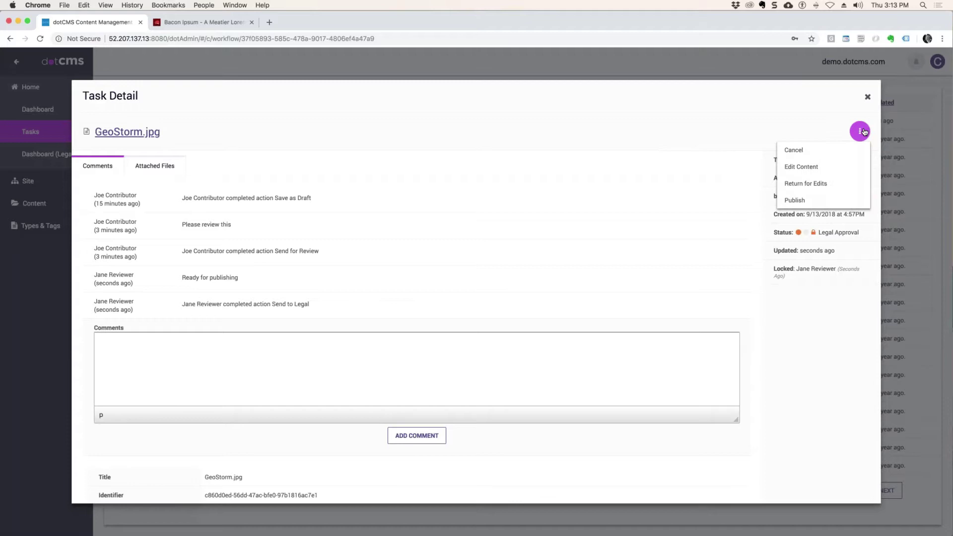
{"action": "left_click", "coordinate": [796, 200]}
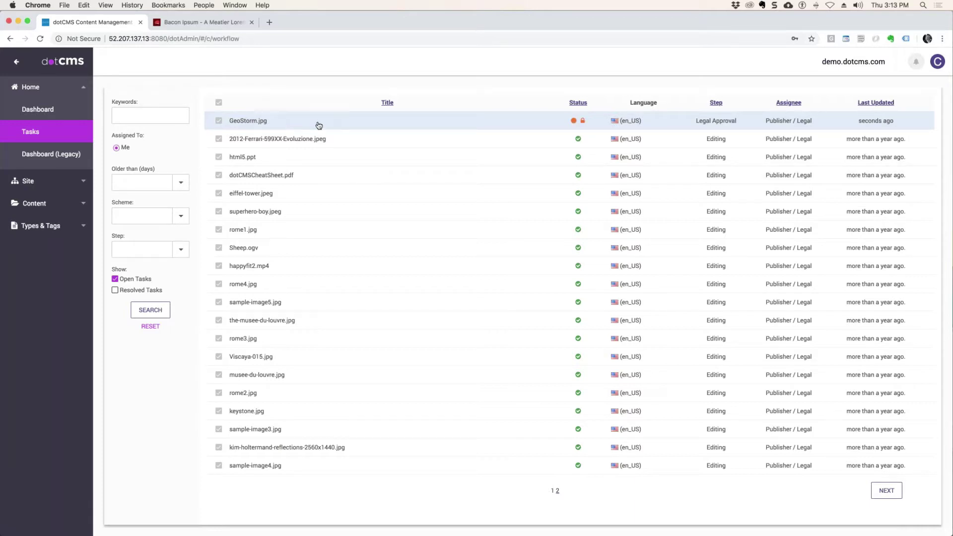
Step: Stop impersonating to return to the administrator account and go to Types & Tags > Workflows
{"action": "right_click", "coordinate": [359, 127]}
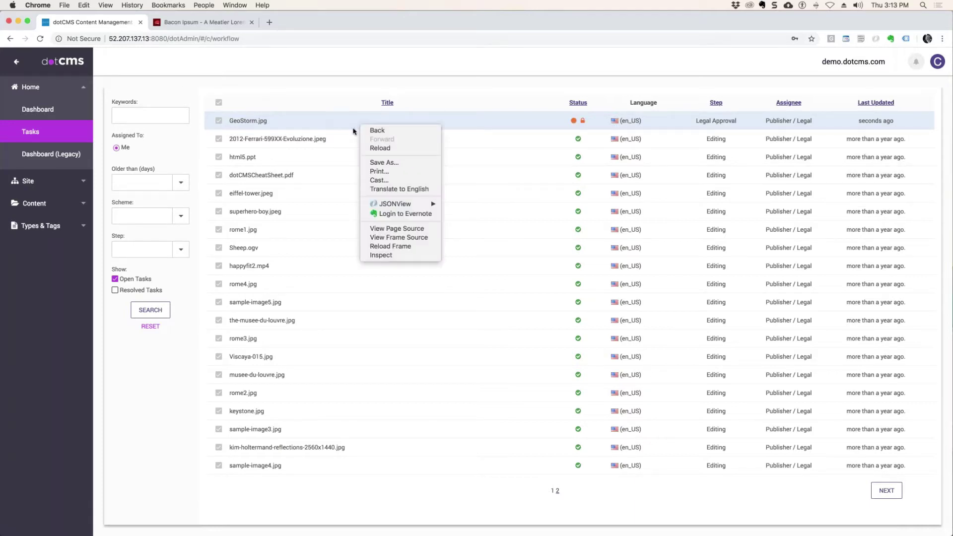
{"action": "left_click", "coordinate": [938, 64]}
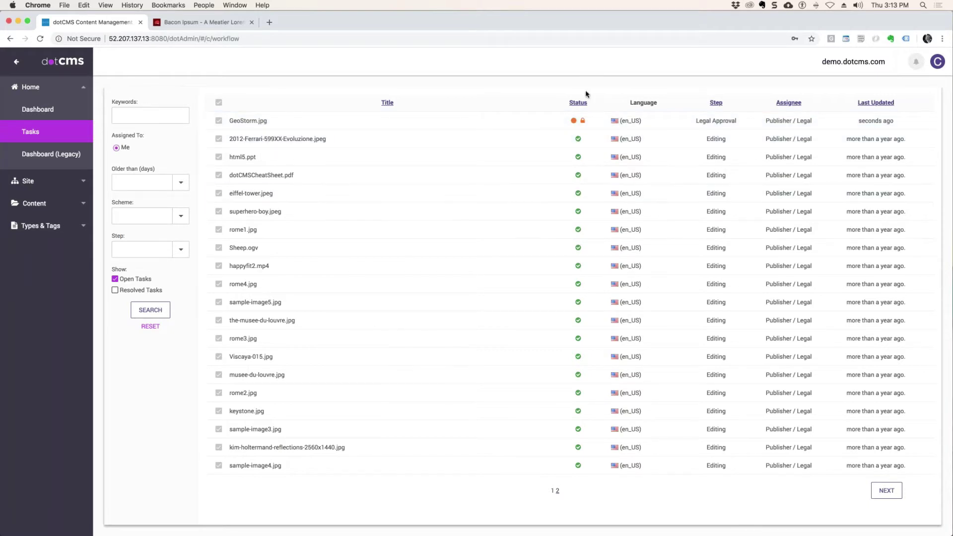
{"action": "left_click", "coordinate": [940, 64]}
{"action": "left_click", "coordinate": [852, 101]}
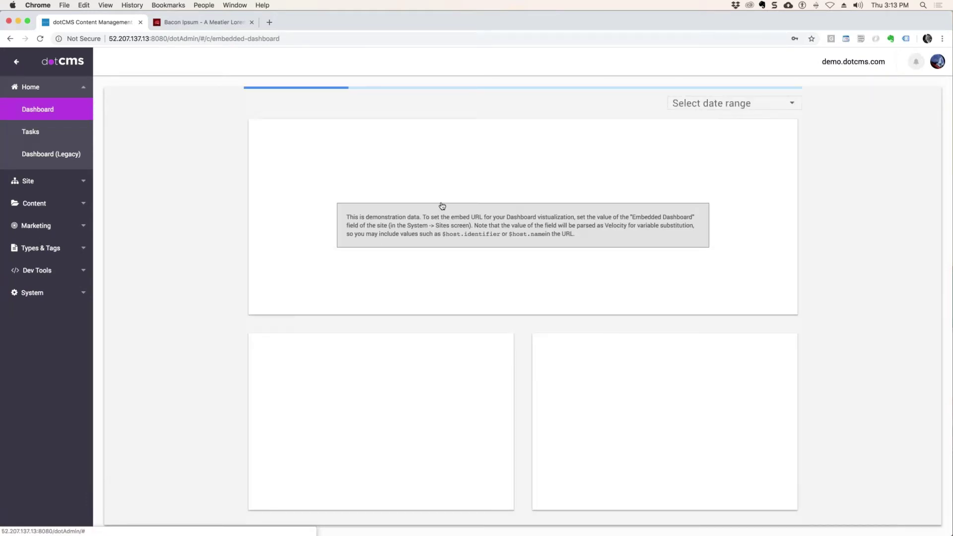
{"action": "left_click", "coordinate": [37, 247]}
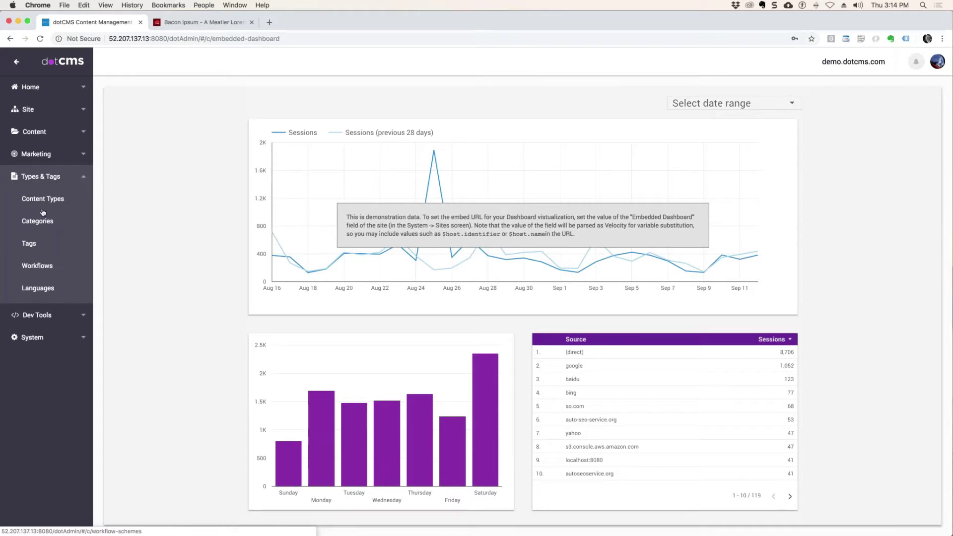
{"action": "left_click", "coordinate": [46, 274]}
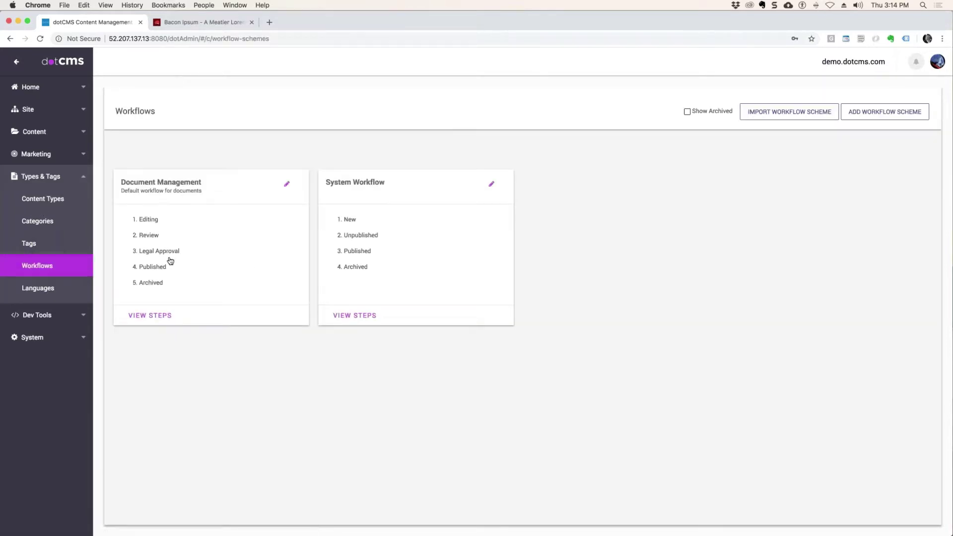
Step: In Document Management, inspect Send for Review, save Send to Legal, and return to the board
{"action": "left_click", "coordinate": [170, 261]}
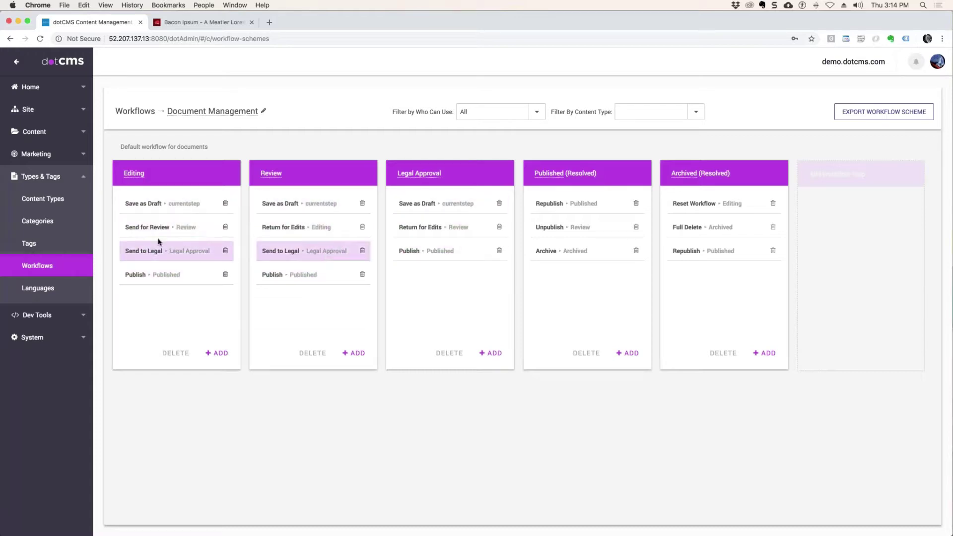
{"action": "left_click", "coordinate": [157, 228]}
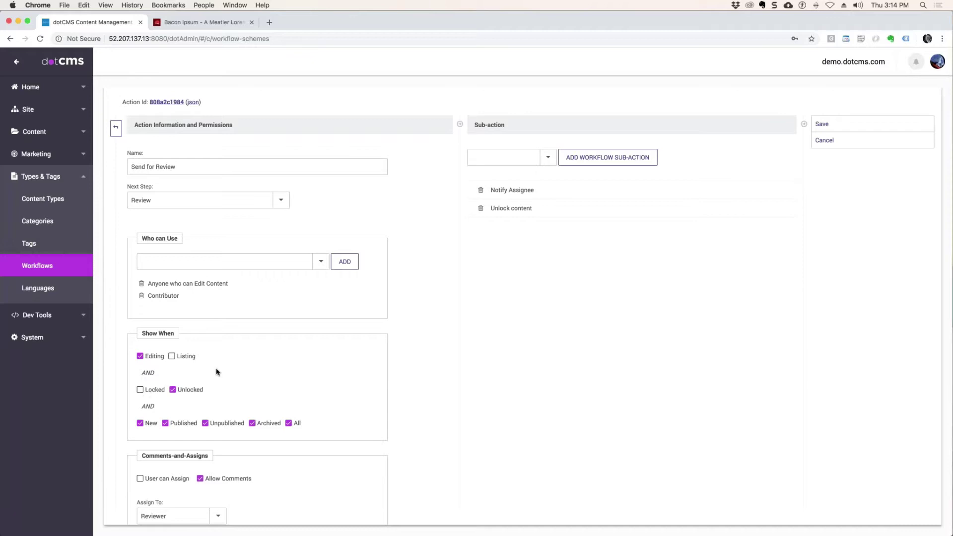
{"action": "left_click", "coordinate": [896, 147]}
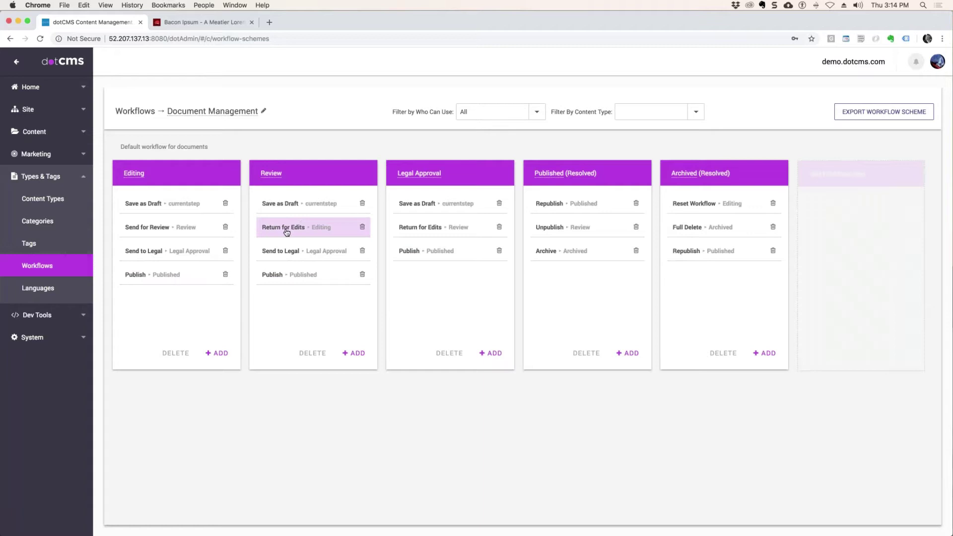
{"action": "left_click", "coordinate": [297, 255]}
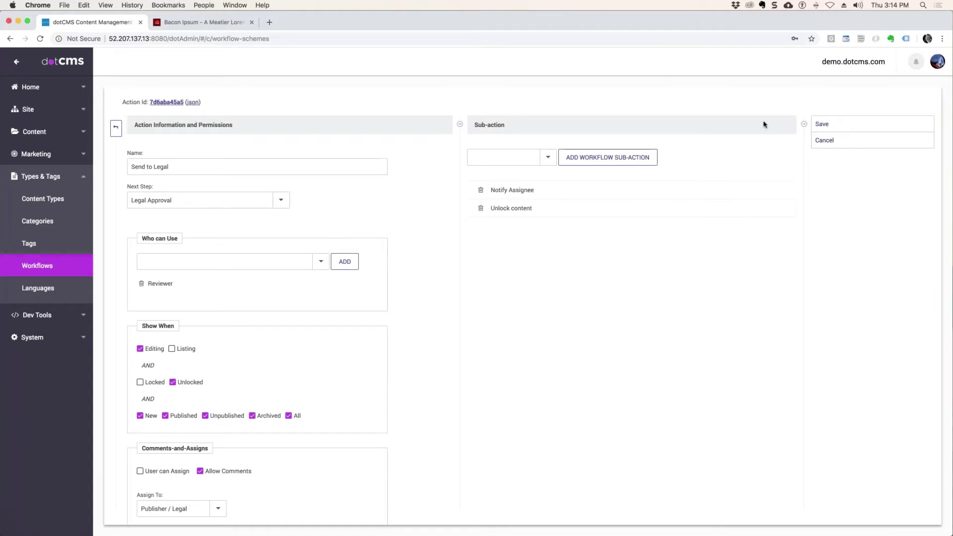
{"action": "left_click", "coordinate": [822, 124]}
{"action": "left_click", "coordinate": [116, 128]}
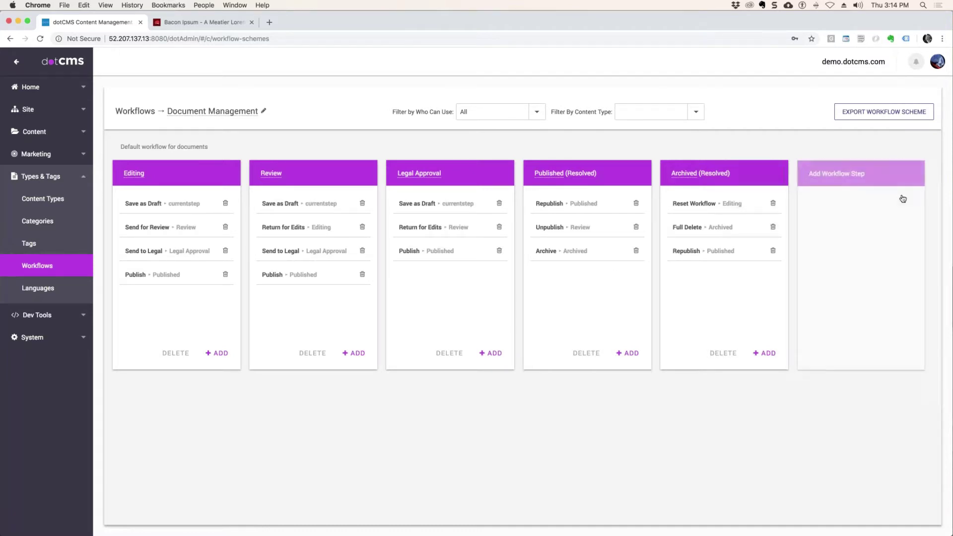
Step: From Content > Search, open GeoStorm.jpg, force-unlock it, and close the editor
{"action": "left_click", "coordinate": [39, 130]}
{"action": "left_click", "coordinate": [31, 155]}
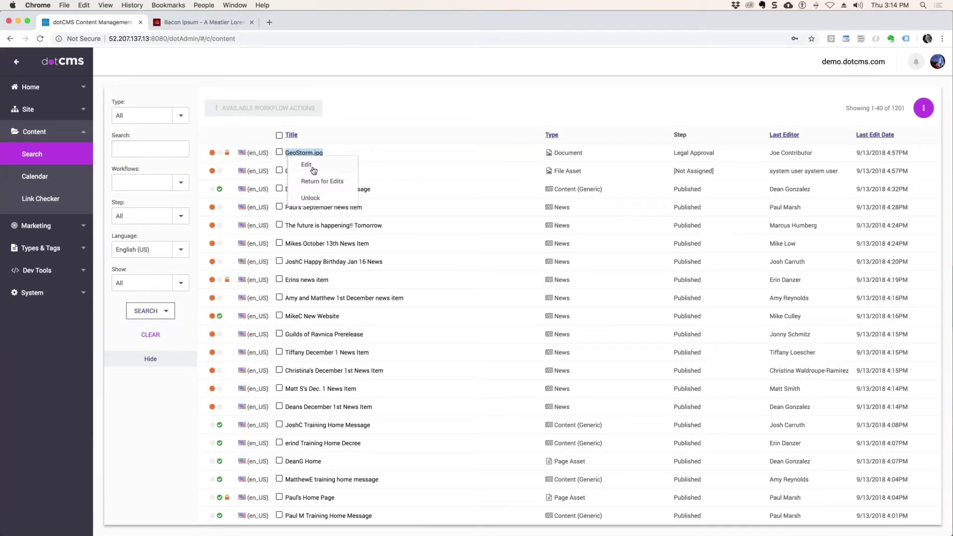
{"action": "left_click", "coordinate": [311, 168]}
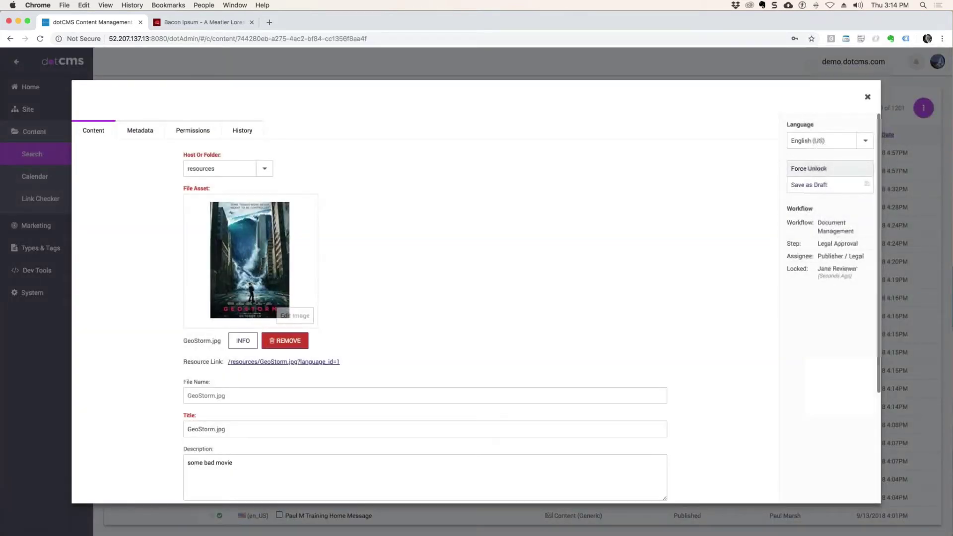
{"action": "left_click", "coordinate": [825, 169]}
{"action": "key", "text": "Escape"}
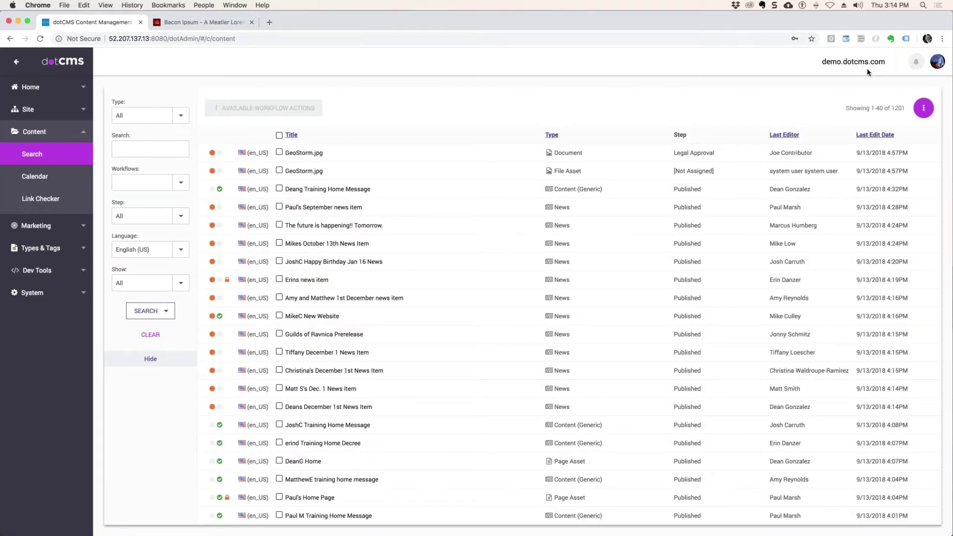
Step: Use Login As to impersonate the publisher user, found by searching their name
{"action": "left_click", "coordinate": [938, 63]}
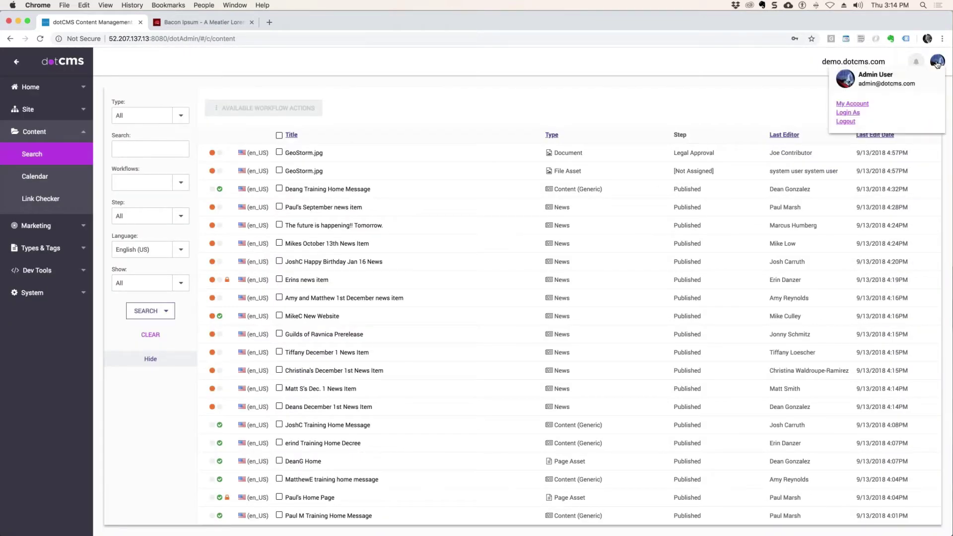
{"action": "left_click", "coordinate": [853, 114]}
{"action": "left_click", "coordinate": [507, 288]}
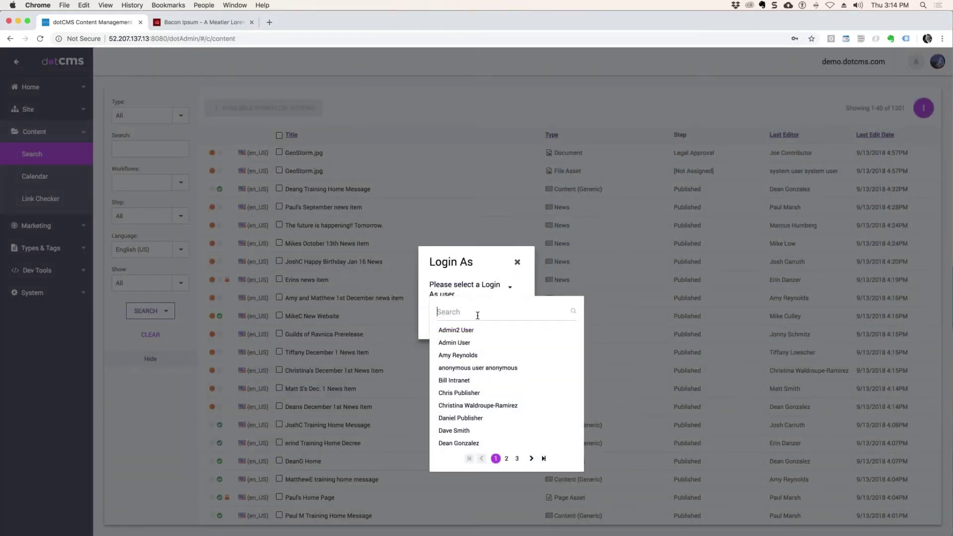
{"action": "type", "text": "chris"}
{"action": "left_click", "coordinate": [459, 330]}
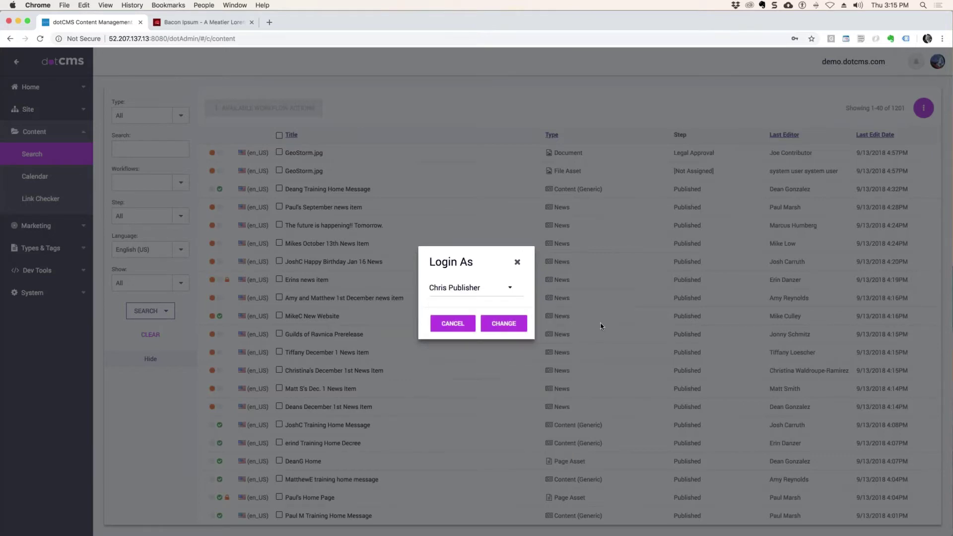
{"action": "left_click", "coordinate": [517, 325]}
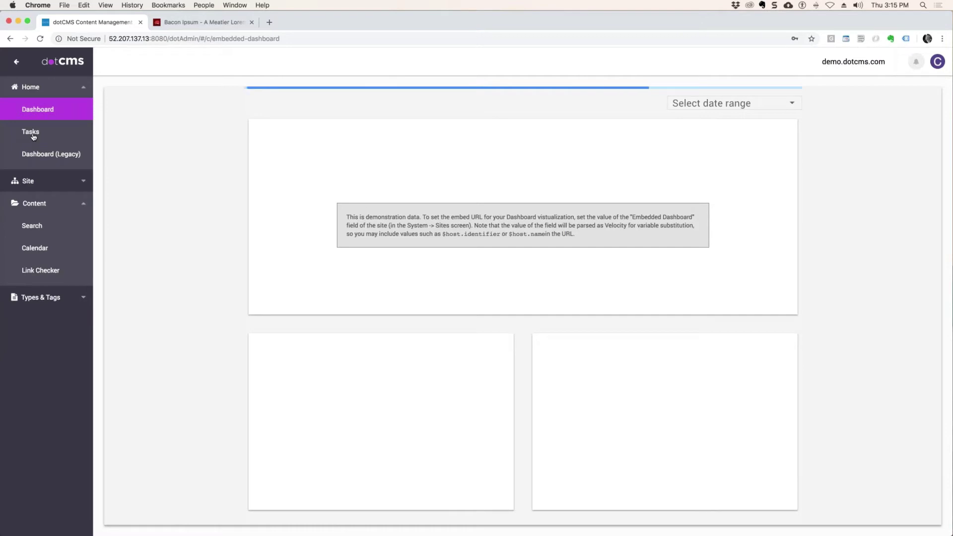
Step: From the publisher's Tasks list, open the GeoStorm.jpg task and choose Publish from its workflow actions
{"action": "left_click", "coordinate": [31, 132]}
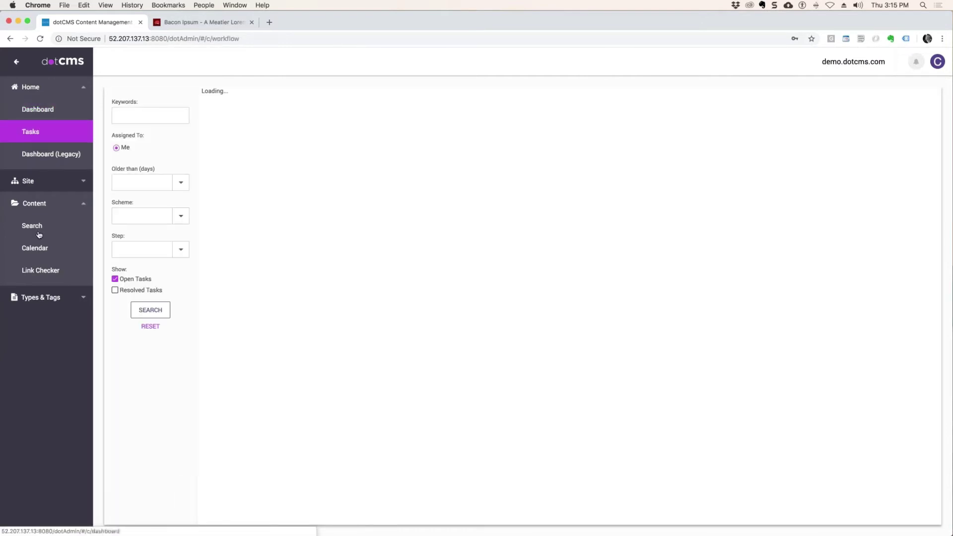
{"action": "left_click", "coordinate": [31, 206]}
{"action": "left_click", "coordinate": [34, 209]}
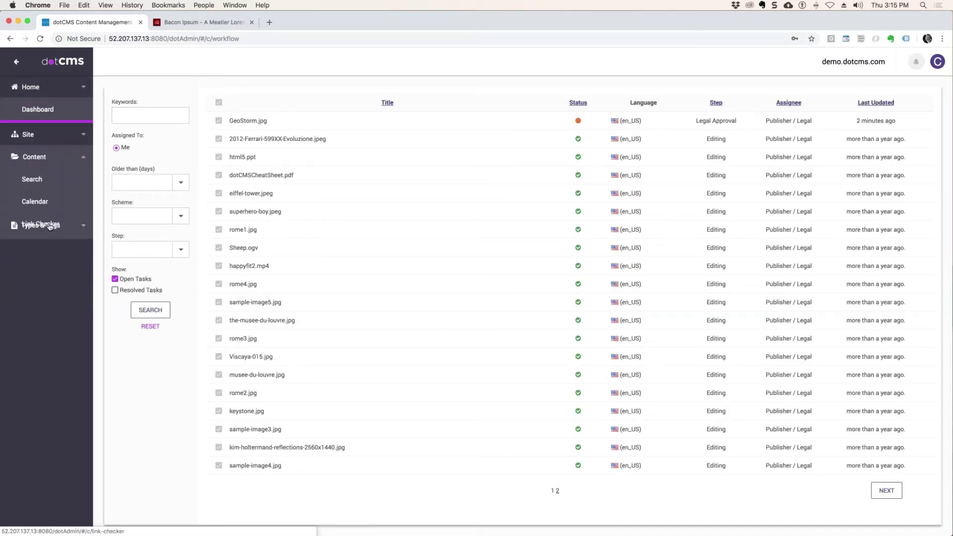
{"action": "left_click", "coordinate": [250, 122]}
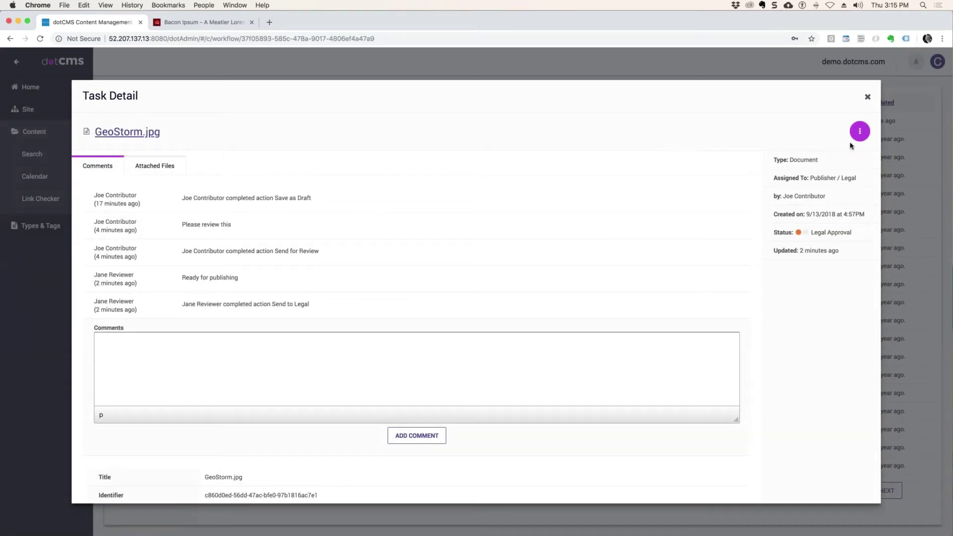
{"action": "left_click", "coordinate": [858, 133]}
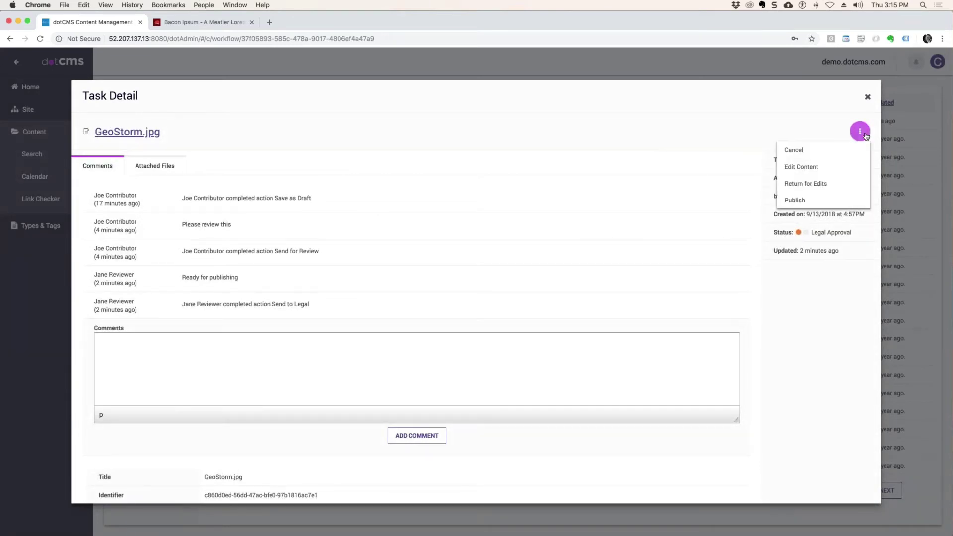
{"action": "left_click", "coordinate": [795, 200]}
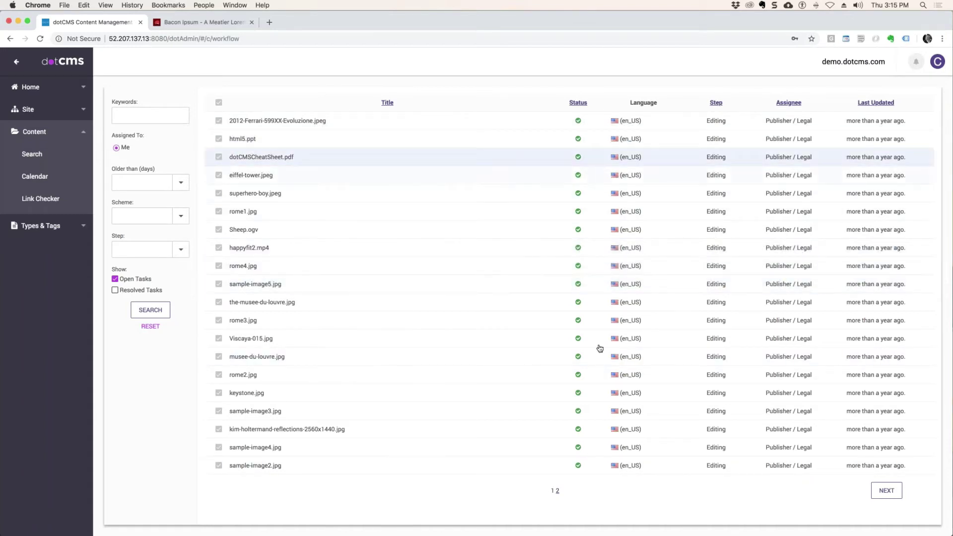
{"action": "key", "text": "ctrl+Up"}
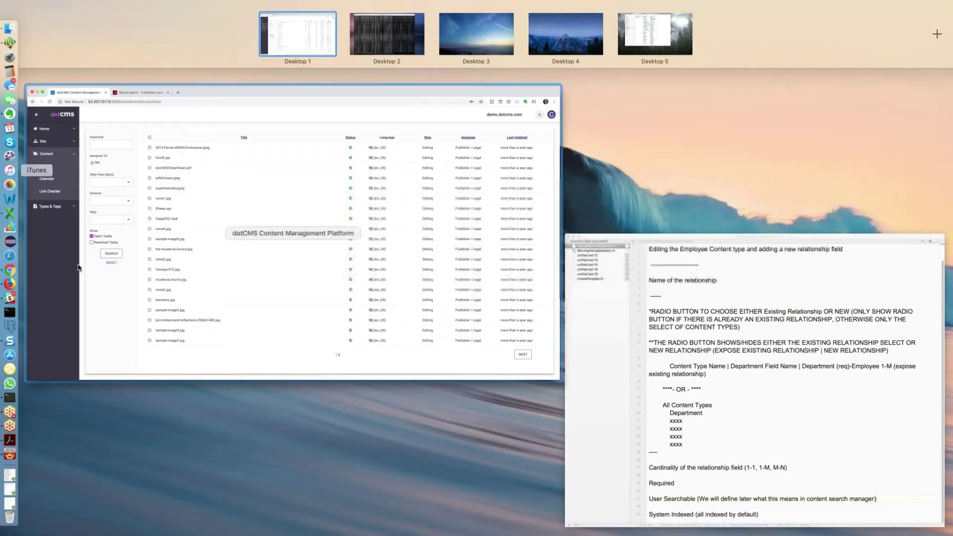
Step: Filter the content search list to Documents and open GeoStorm.jpg
{"action": "left_click", "coordinate": [128, 262]}
{"action": "left_click", "coordinate": [32, 154]}
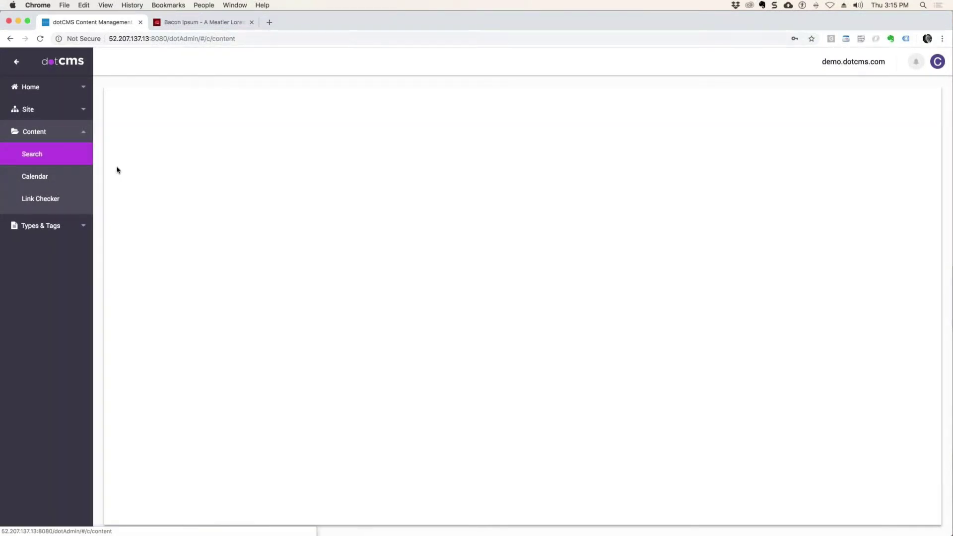
{"action": "left_click", "coordinate": [180, 116]}
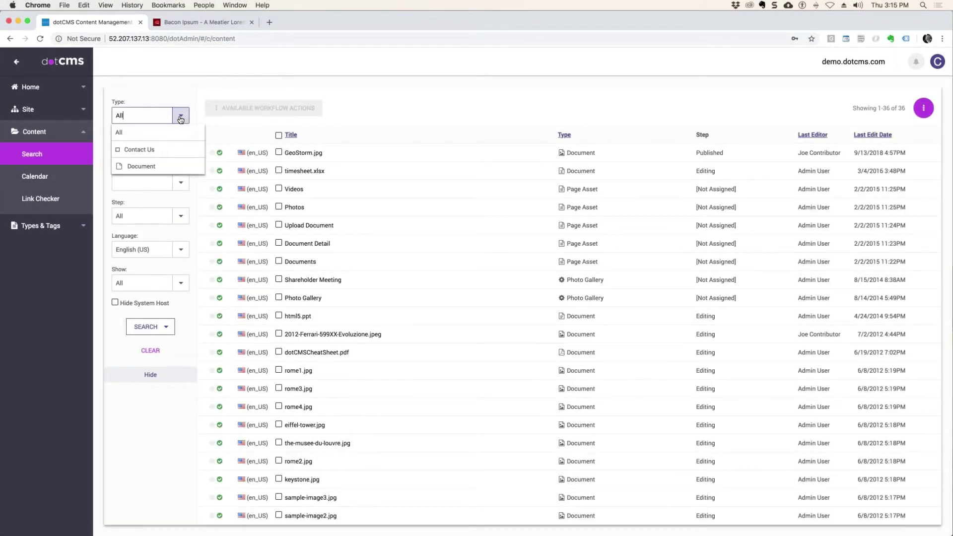
{"action": "left_click", "coordinate": [149, 169]}
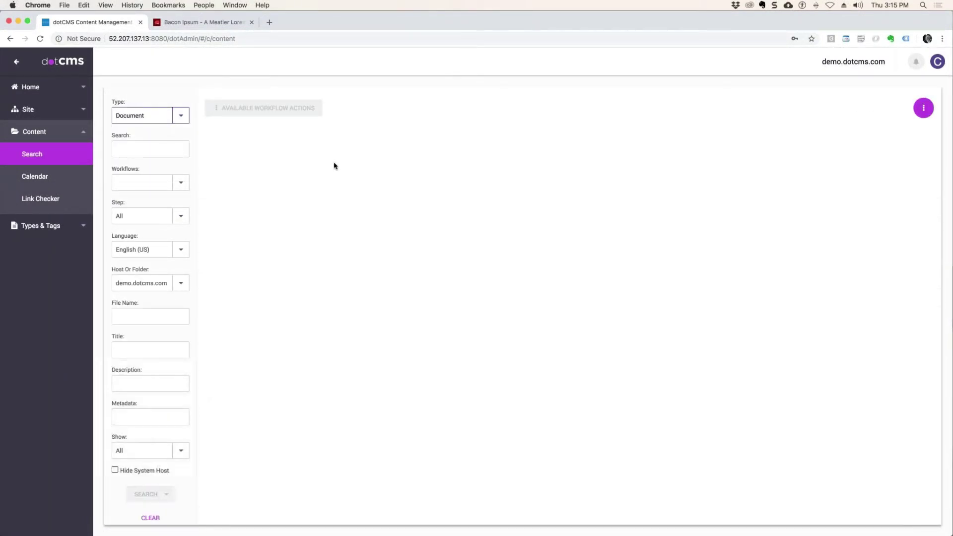
{"action": "left_click", "coordinate": [312, 158]}
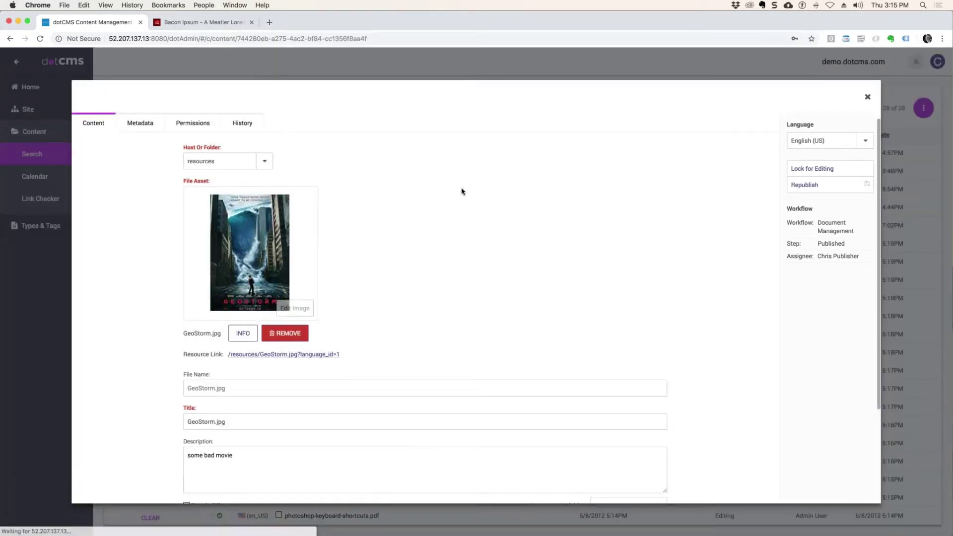
Step: Lock GeoStorm.jpg for editing and close the Document dialog
{"action": "left_click", "coordinate": [828, 172]}
{"action": "left_click", "coordinate": [823, 188]}
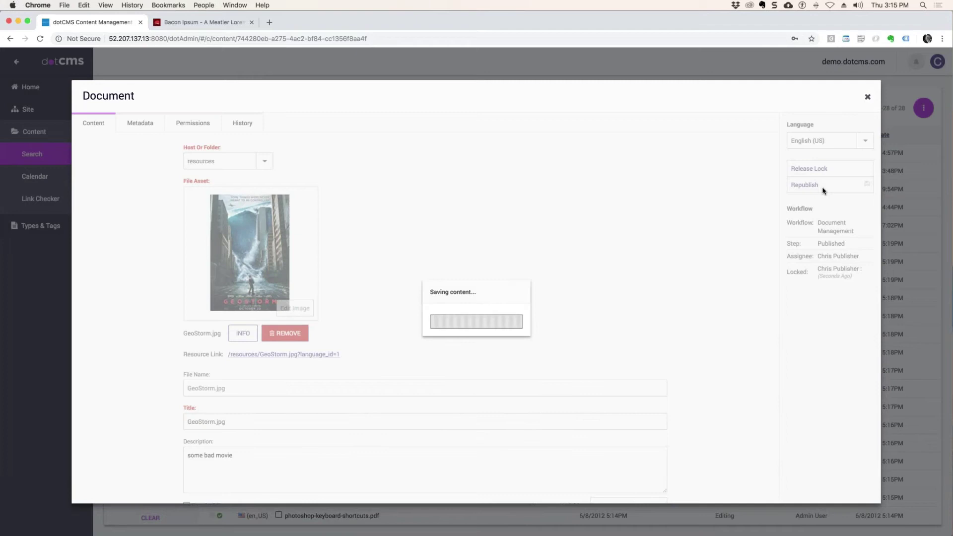
{"action": "left_click", "coordinate": [830, 172]}
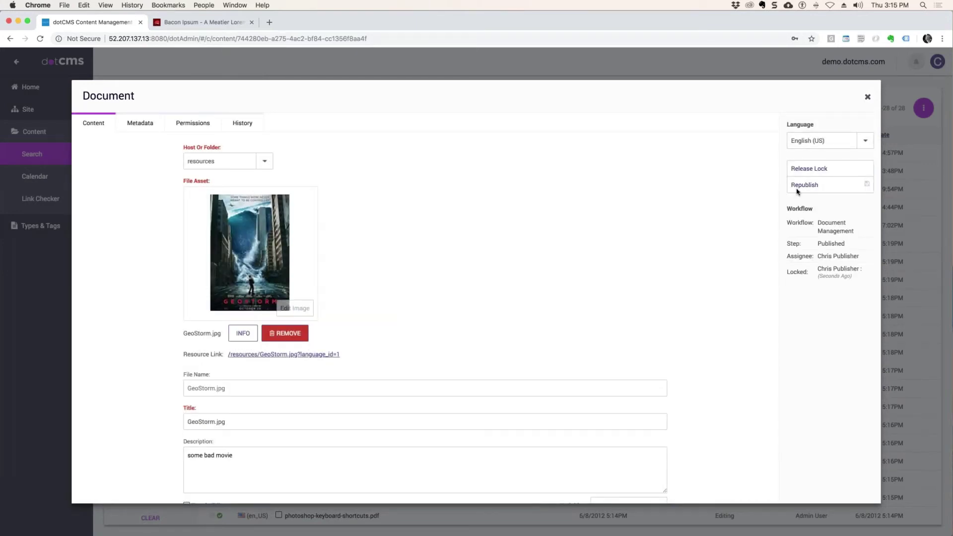
{"action": "scroll", "coordinate": [577, 328], "scroll_direction": "down", "scroll_amount": 3}
{"action": "scroll", "coordinate": [720, 221], "scroll_direction": "up", "scroll_amount": 5}
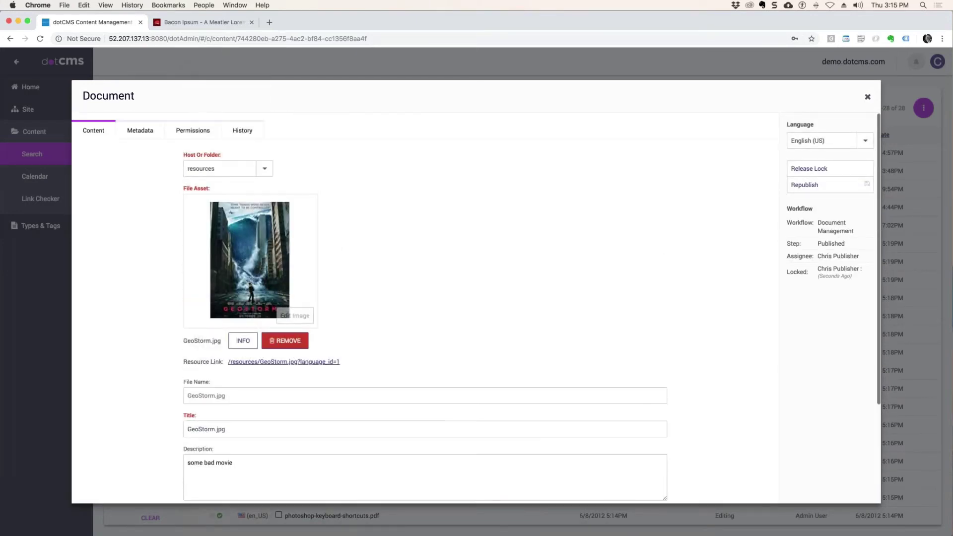
{"action": "left_click", "coordinate": [867, 96]}
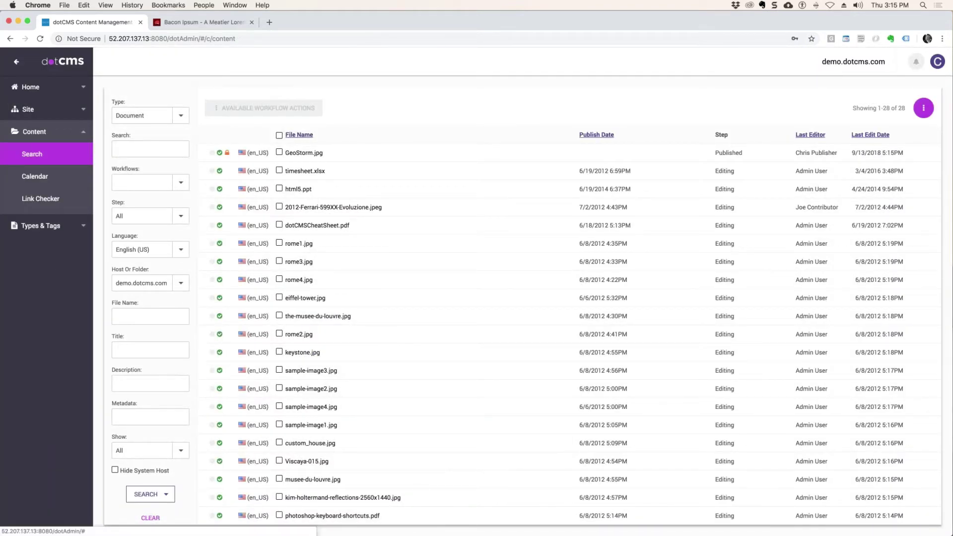
Step: Log out of the impersonated user and add a new action under Document Management's Legal Approval step
{"action": "left_click", "coordinate": [939, 61]}
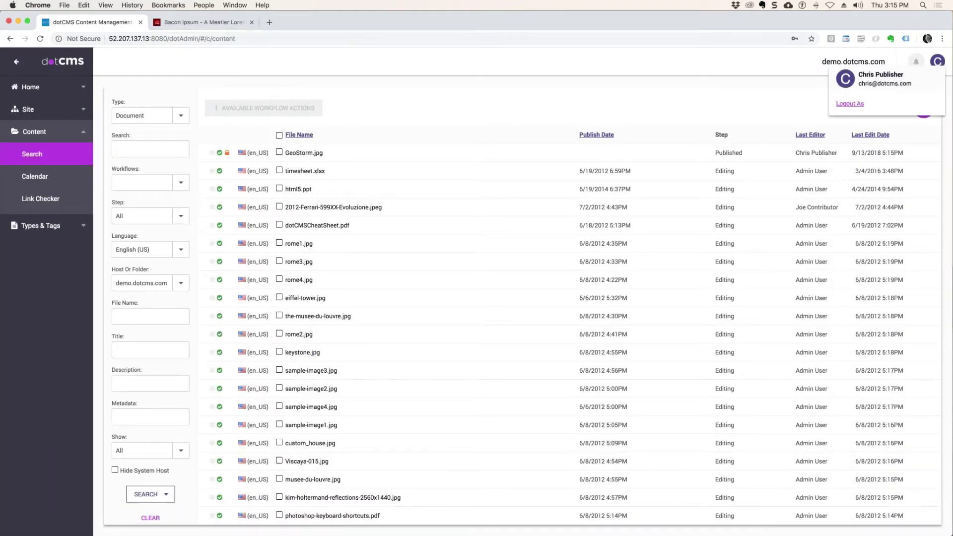
{"action": "left_click", "coordinate": [850, 104]}
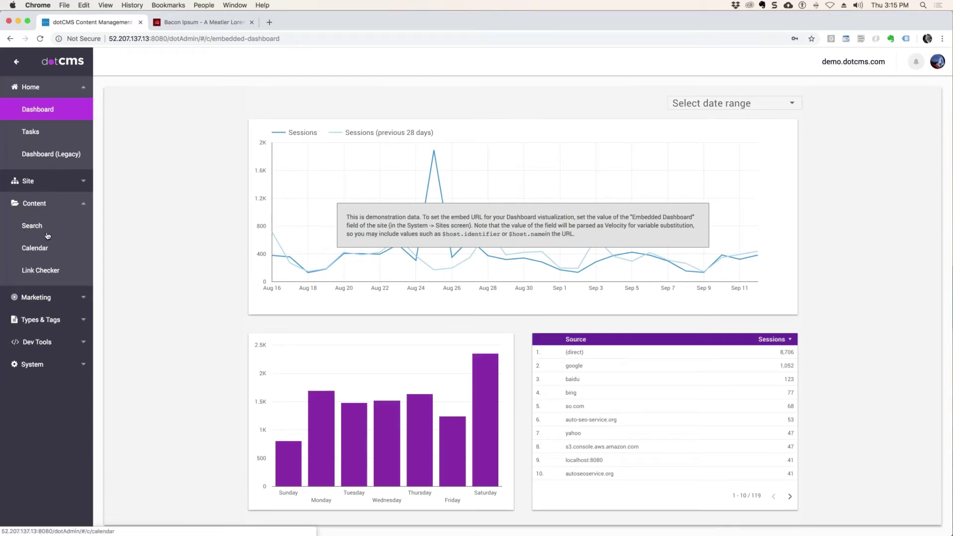
{"action": "left_click", "coordinate": [49, 321]}
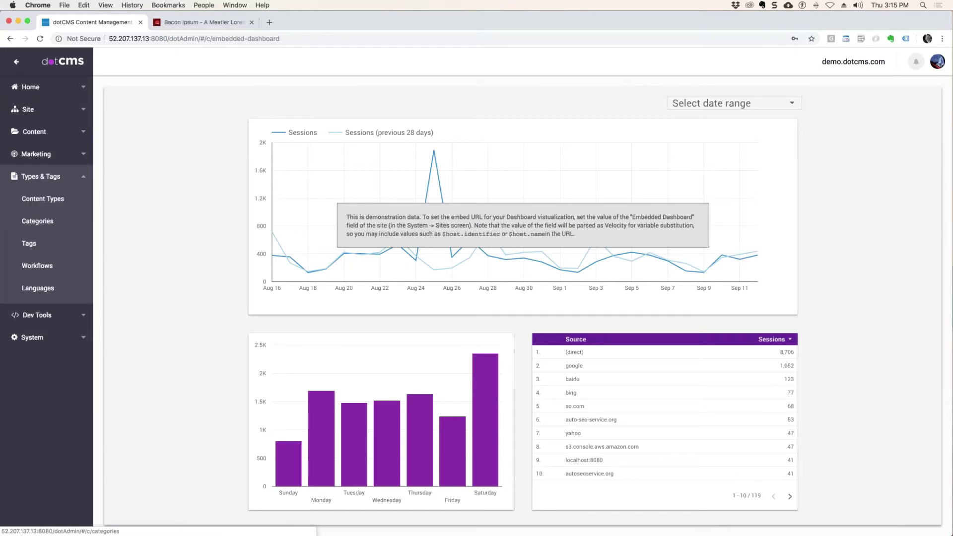
{"action": "left_click", "coordinate": [54, 266]}
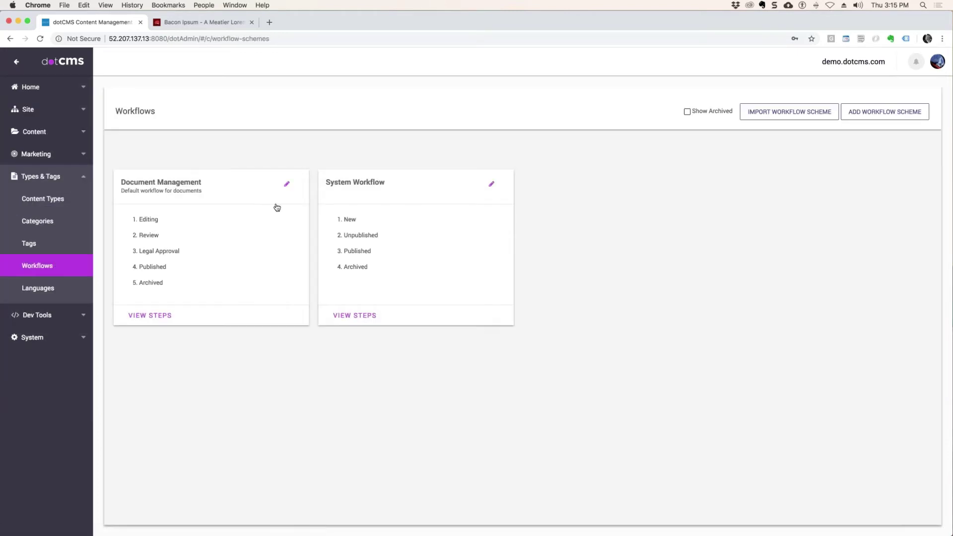
{"action": "left_click", "coordinate": [203, 239]}
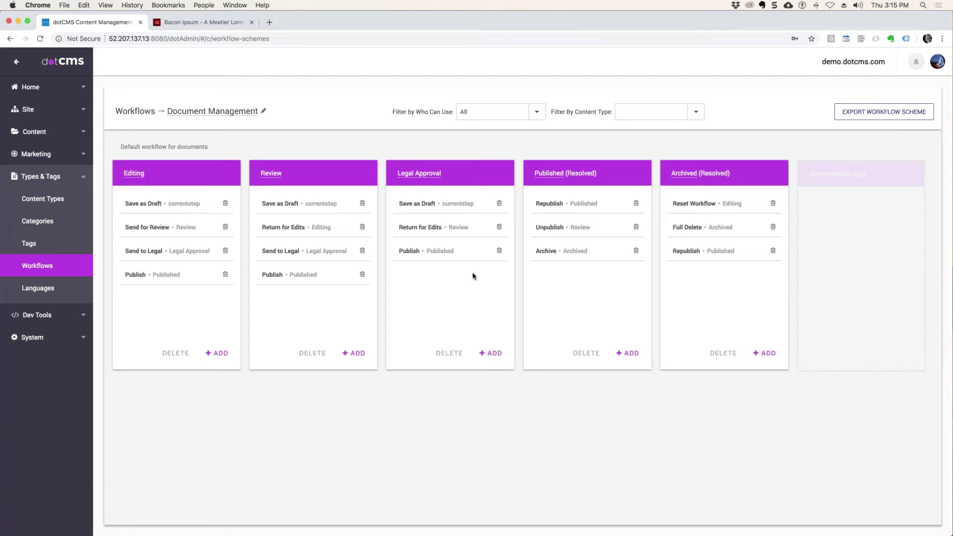
{"action": "left_click", "coordinate": [491, 353]}
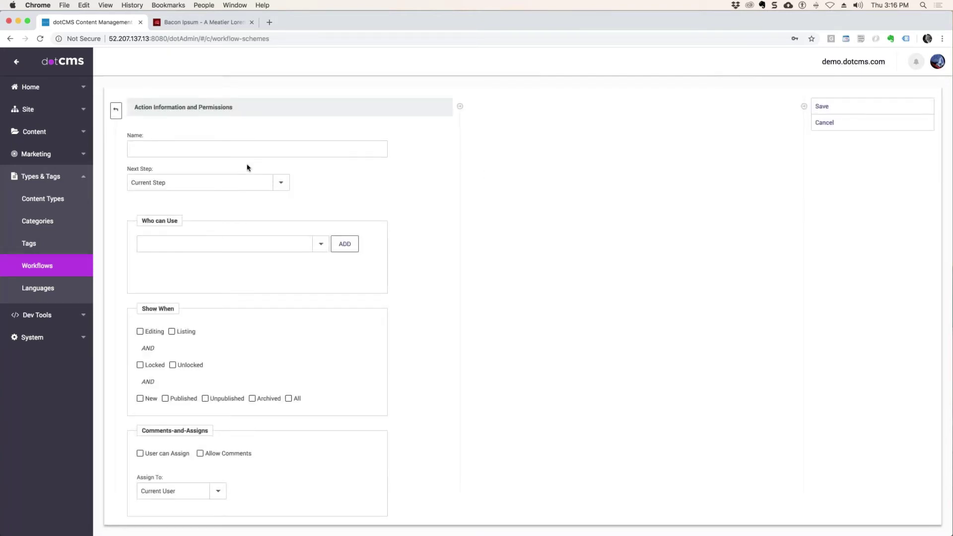
Step: Name the new action 'Push to Prod'
{"action": "left_click", "coordinate": [221, 148]}
{"action": "type", "text": "Push to Prod"}
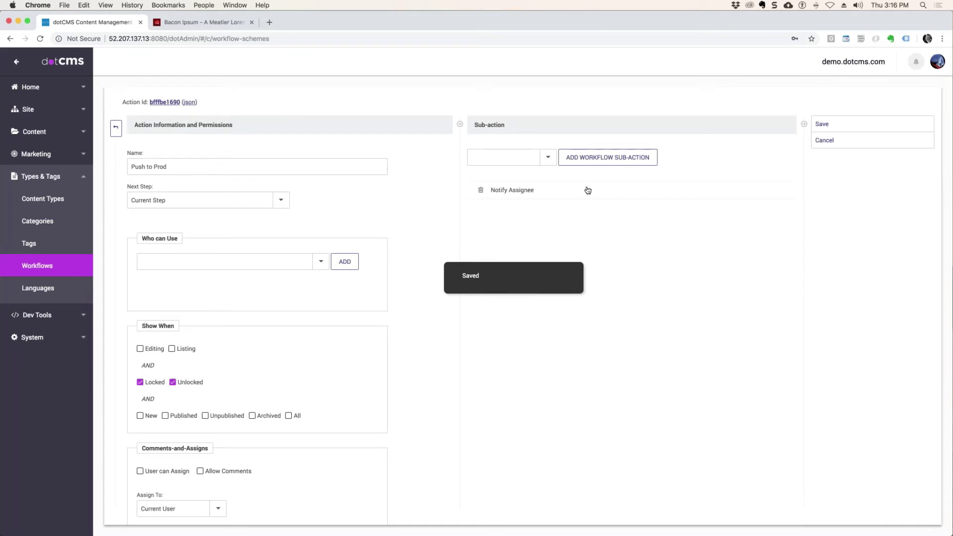
{"action": "left_click_drag", "start_coordinate": [173, 167], "coordinate": [75, 157]}
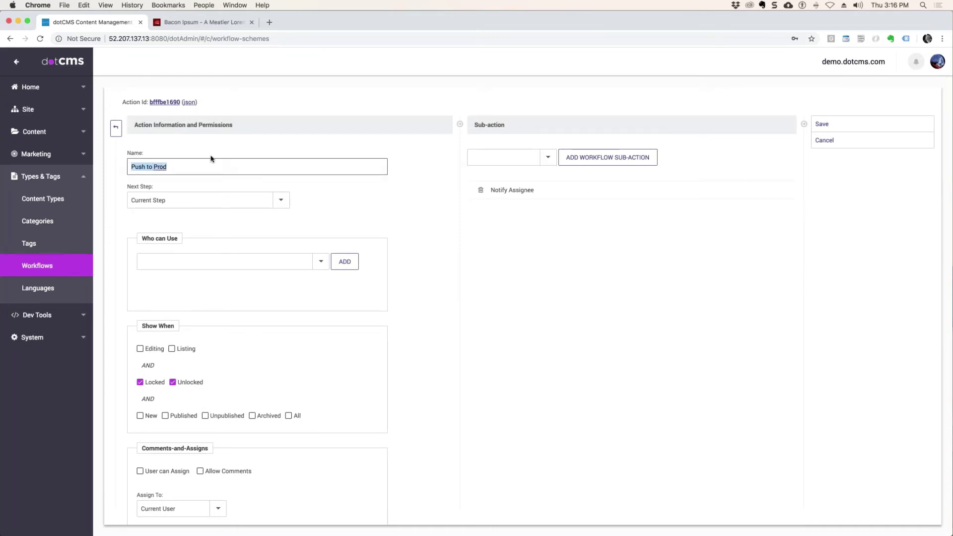
Step: Add Push Now as a sub-action, viewing its parameters without changing them
{"action": "left_click", "coordinate": [549, 158]}
{"action": "scroll", "coordinate": [522, 388], "scroll_direction": "down", "scroll_amount": 1}
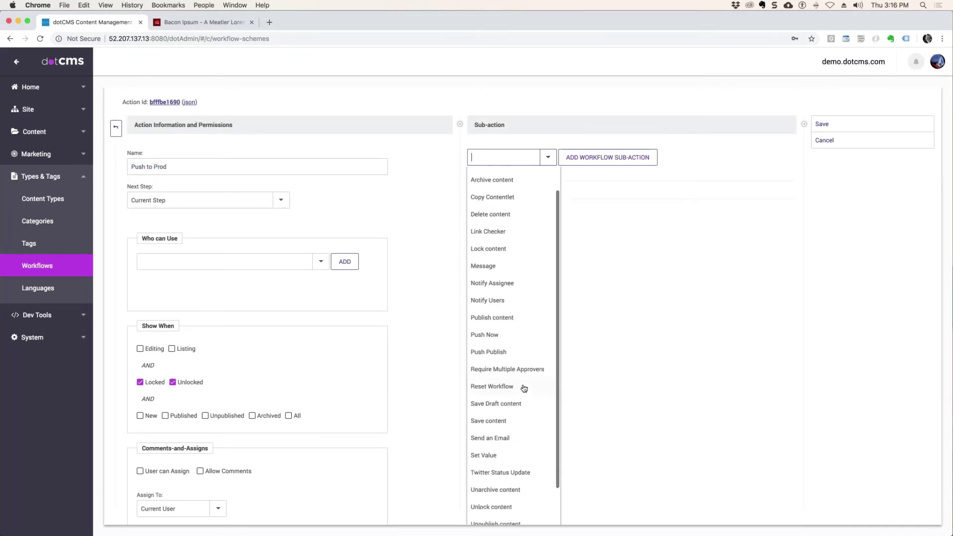
{"action": "scroll", "coordinate": [524, 388], "scroll_direction": "down", "scroll_amount": 1}
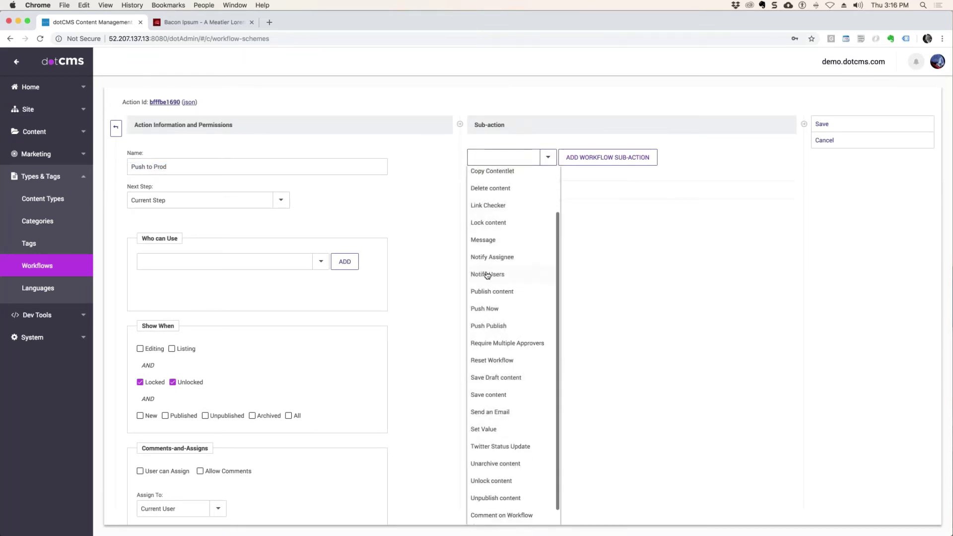
{"action": "left_click", "coordinate": [491, 310]}
{"action": "left_click", "coordinate": [530, 211]}
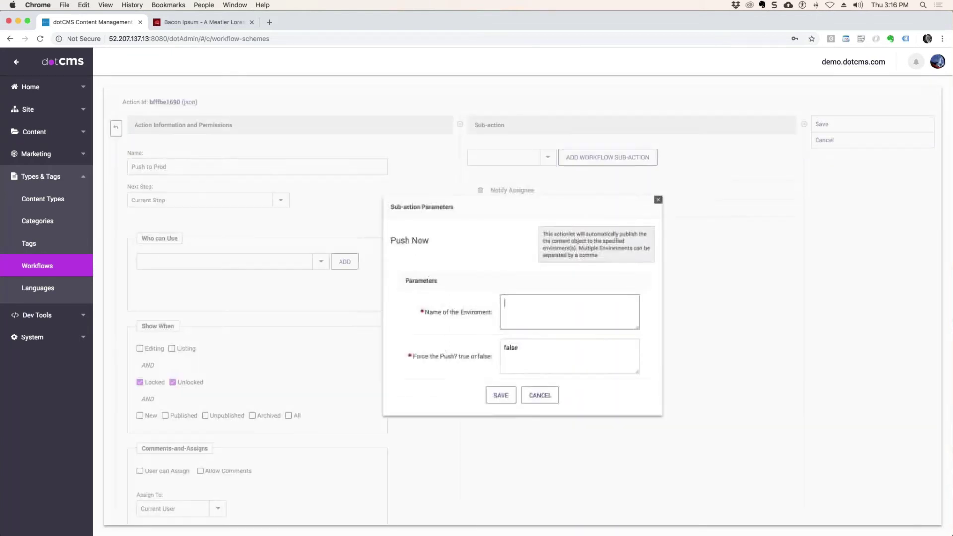
{"action": "left_click", "coordinate": [512, 305]}
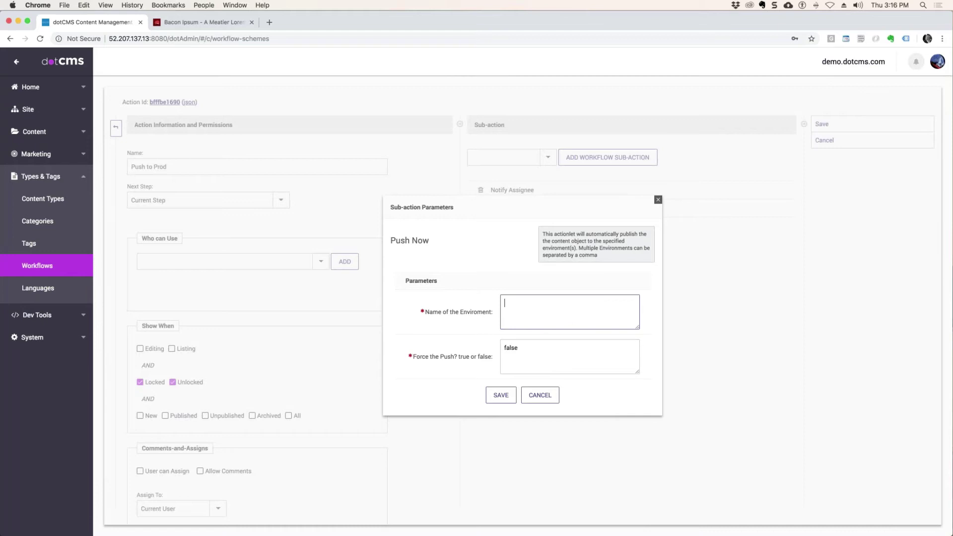
{"action": "left_click", "coordinate": [658, 200]}
Step: Add Push Publish and Translate Content sub-actions, leaving Translate Content's parameters unchanged
{"action": "left_click", "coordinate": [548, 157]}
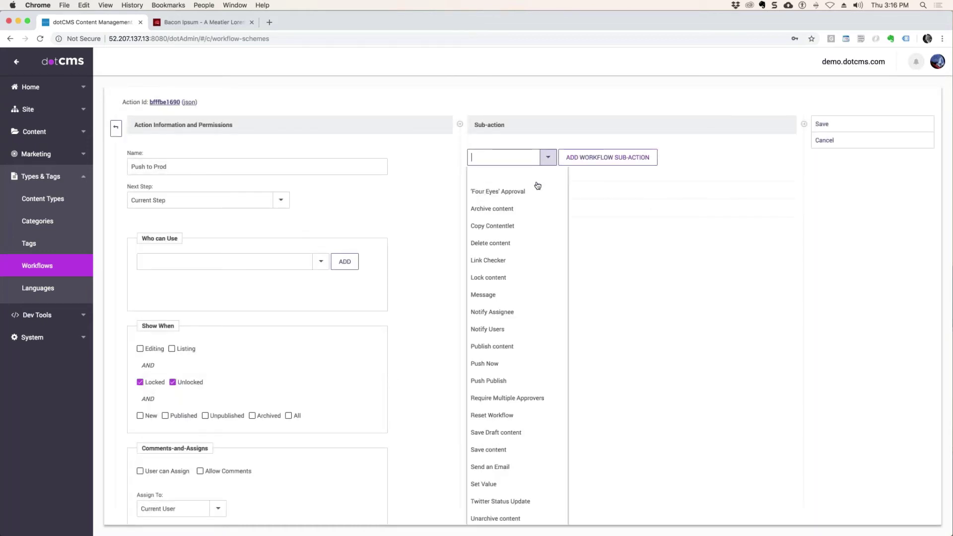
{"action": "left_click", "coordinate": [507, 383]}
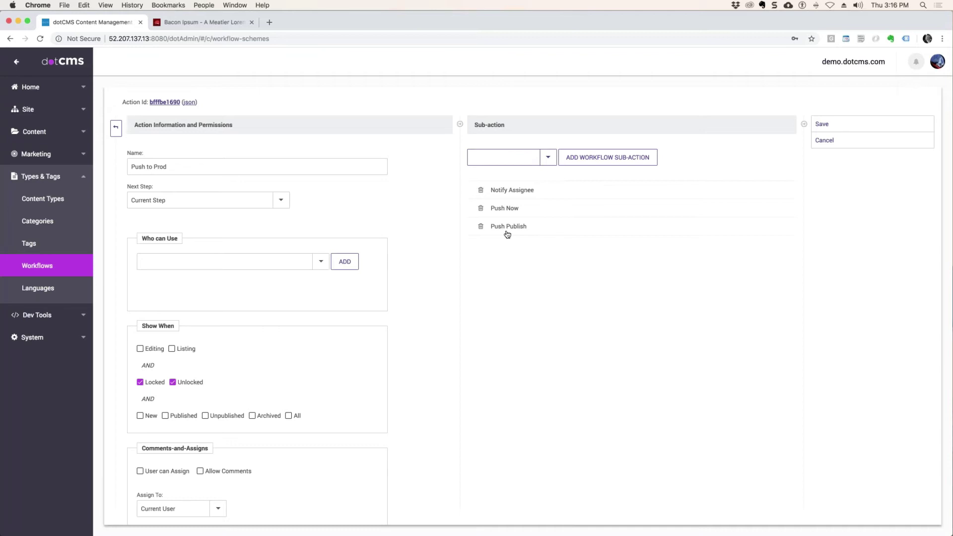
{"action": "left_click", "coordinate": [548, 157]}
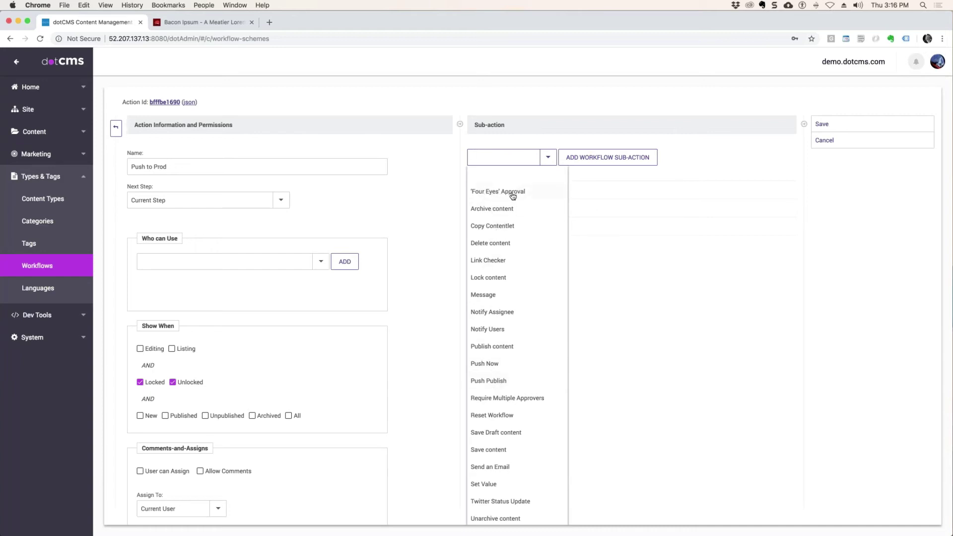
{"action": "scroll", "coordinate": [537, 372], "scroll_direction": "down", "scroll_amount": 1}
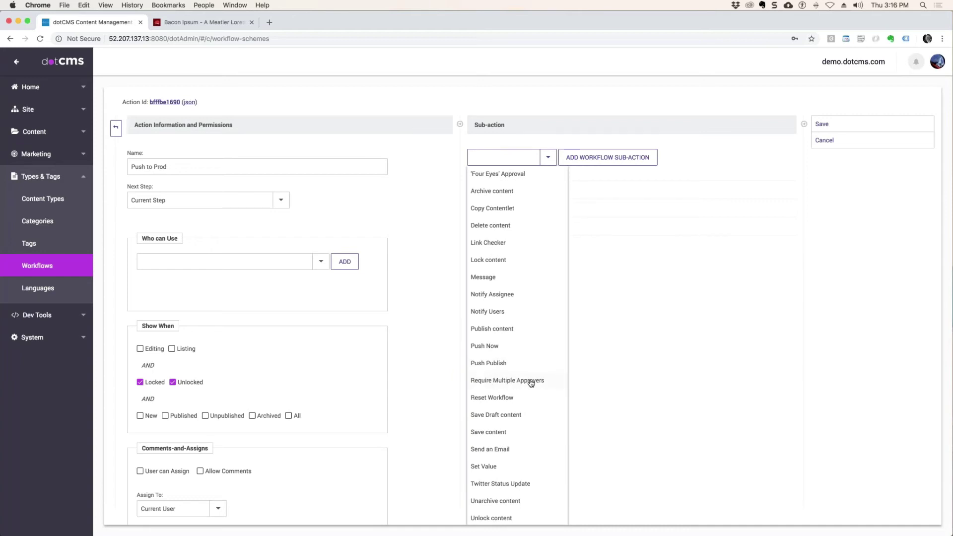
{"action": "scroll", "coordinate": [531, 383], "scroll_direction": "down", "scroll_amount": 3}
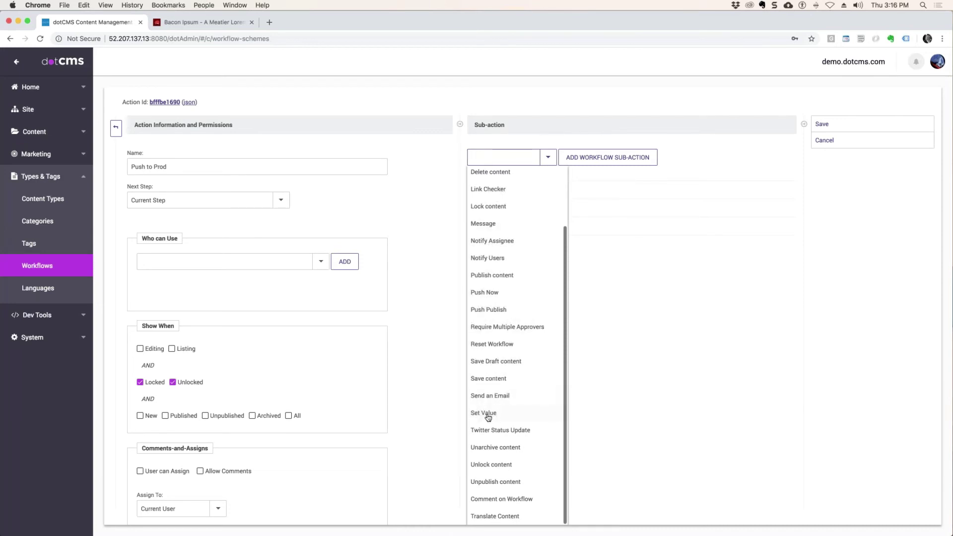
{"action": "left_click", "coordinate": [509, 517]}
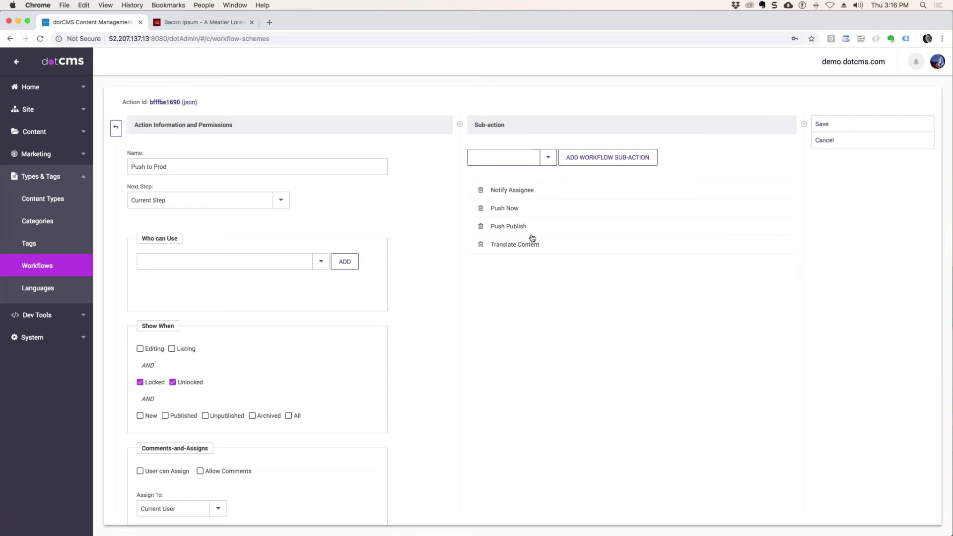
{"action": "left_click", "coordinate": [529, 242]}
{"action": "left_click_drag", "start_coordinate": [495, 401], "coordinate": [450, 401]}
{"action": "left_click", "coordinate": [562, 356]}
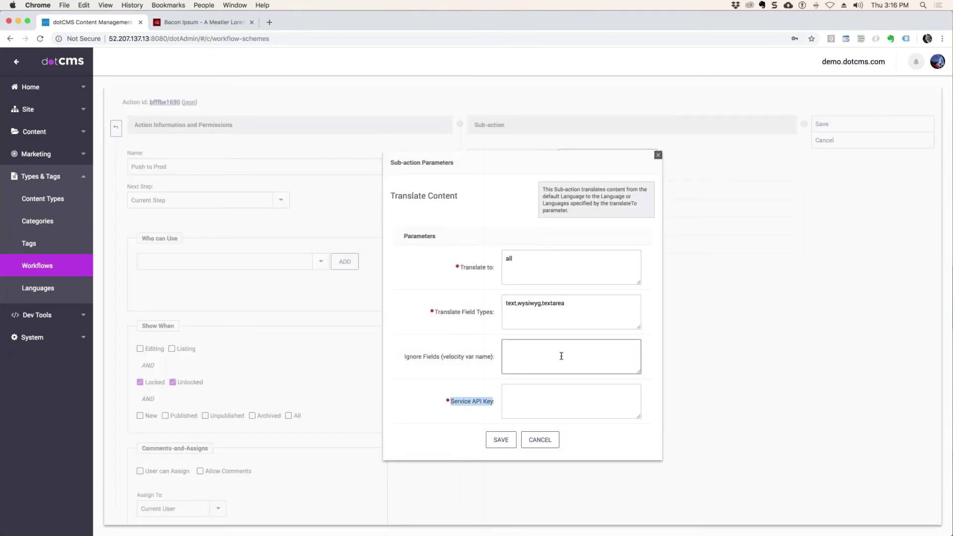
{"action": "left_click", "coordinate": [542, 405]}
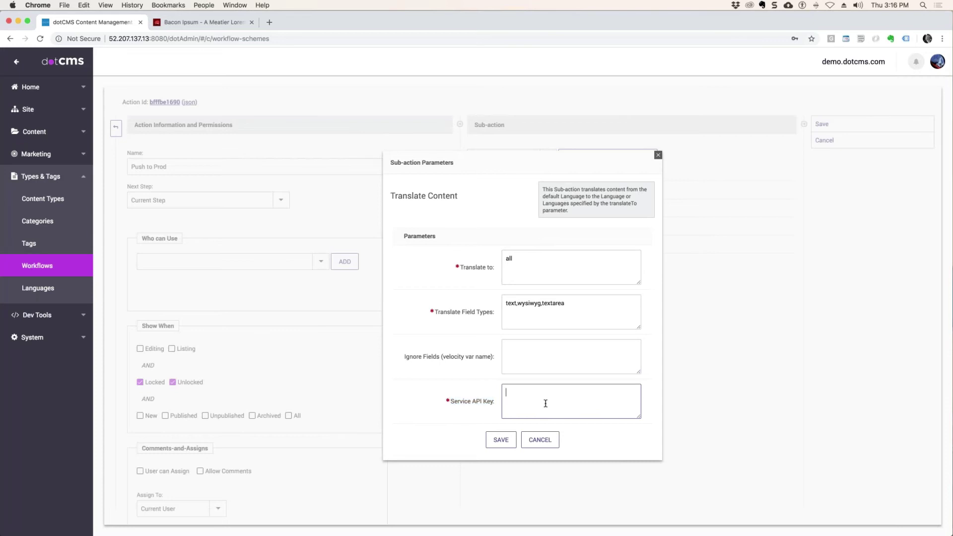
{"action": "left_click", "coordinate": [540, 441]}
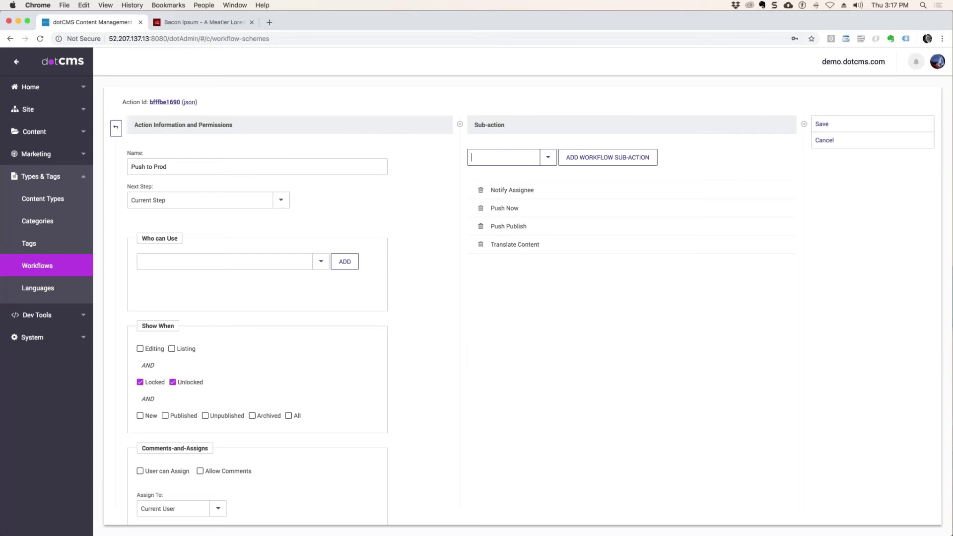
Step: Select the Push to Prod name text, then leave the action editor for the workflow board
{"action": "left_click_drag", "start_coordinate": [171, 164], "coordinate": [117, 164]}
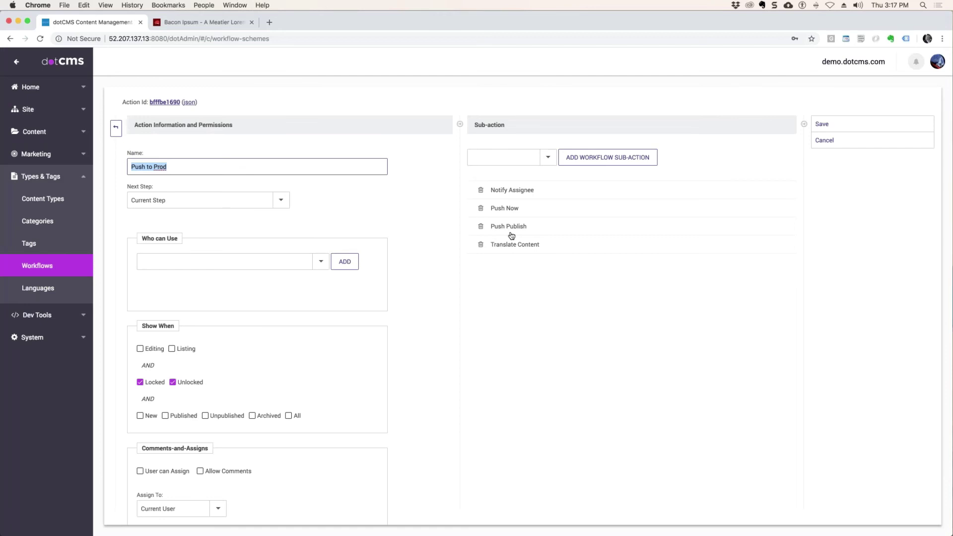
{"action": "left_click", "coordinate": [122, 164]}
{"action": "triple_click", "coordinate": [129, 164]}
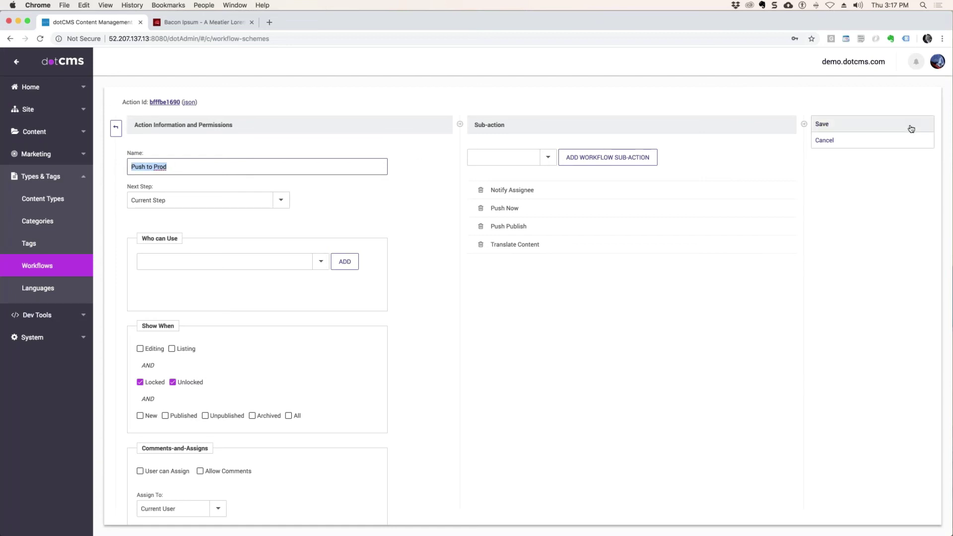
{"action": "left_click", "coordinate": [821, 142]}
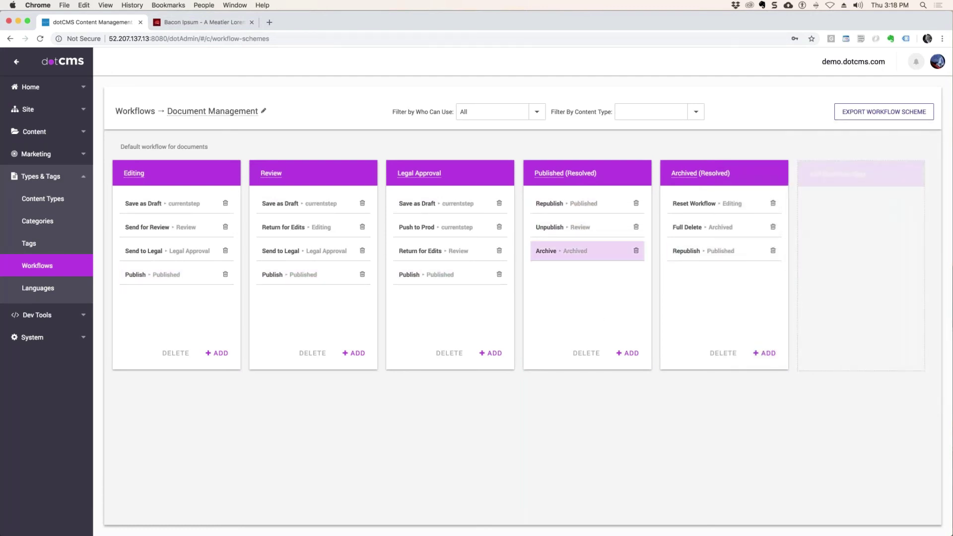
Step: Inspect the Published step's Archive action and its sub-actions without saving, then go to Content Types
{"action": "left_click", "coordinate": [569, 261]}
{"action": "left_click", "coordinate": [549, 158]}
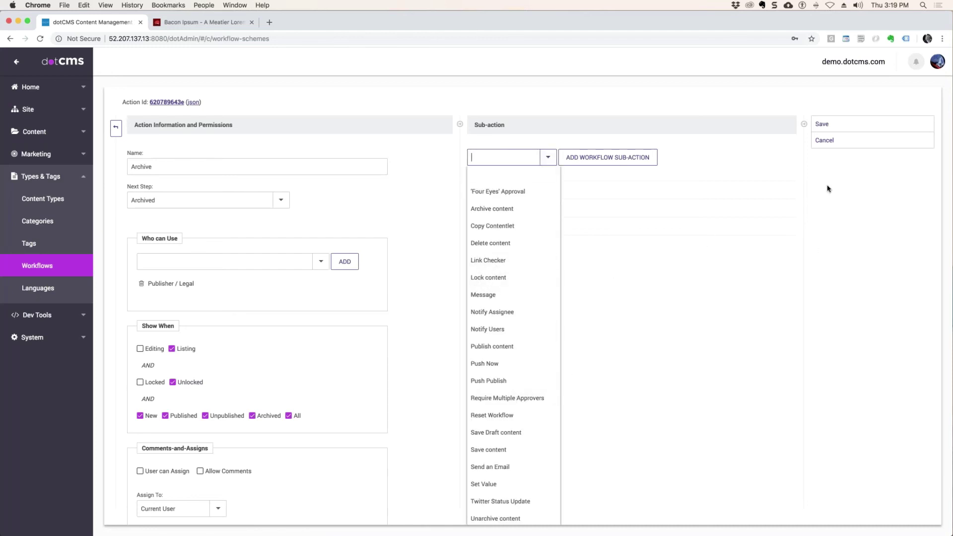
{"action": "left_click", "coordinate": [834, 141]}
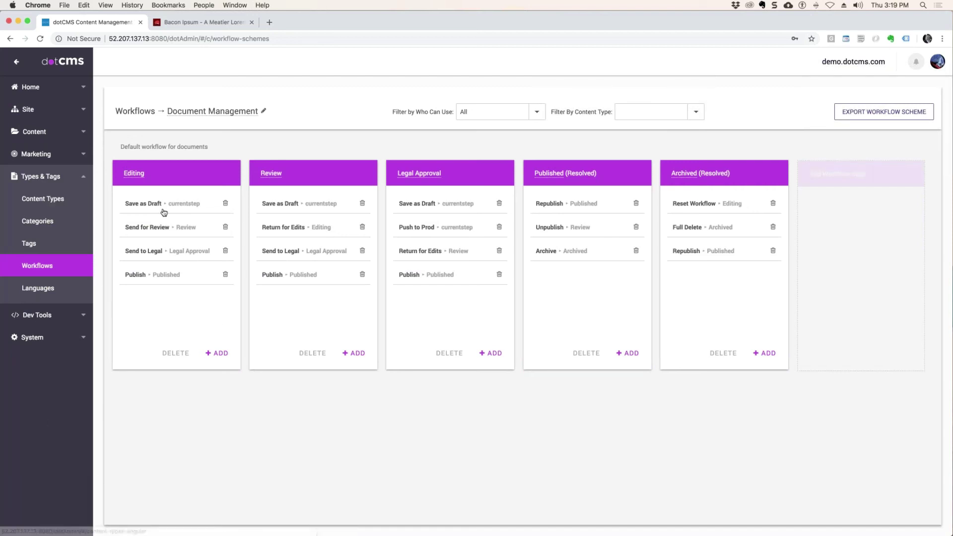
{"action": "left_click", "coordinate": [51, 203]}
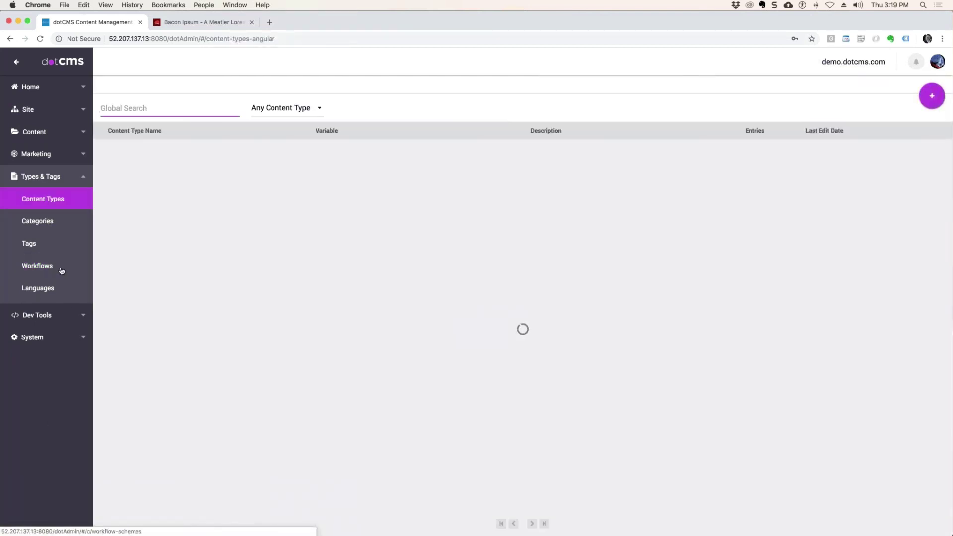